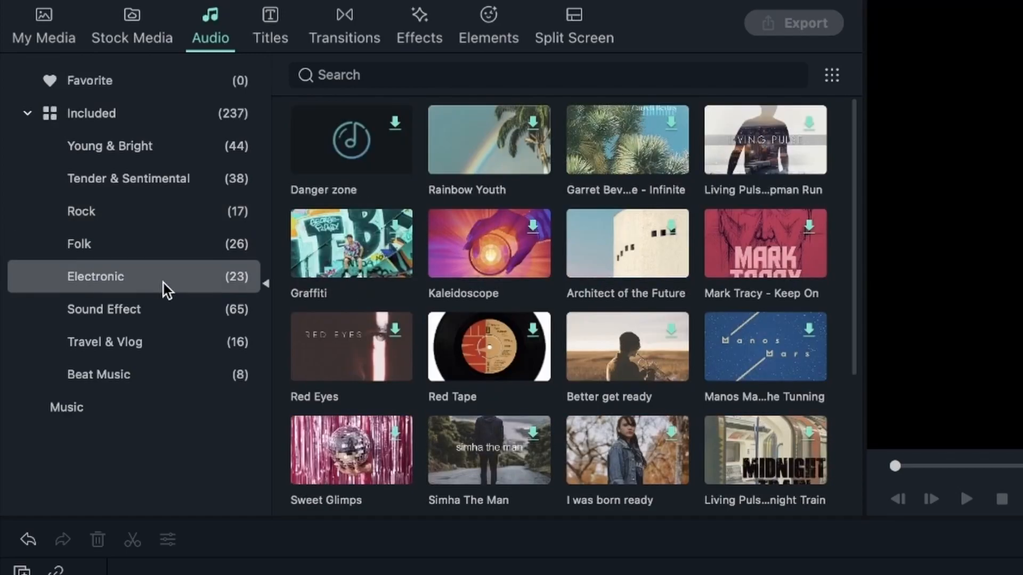
- Browse the included audio categories and add Around The Corner from Young & Bright to the start of the first audio track
click(173, 337)
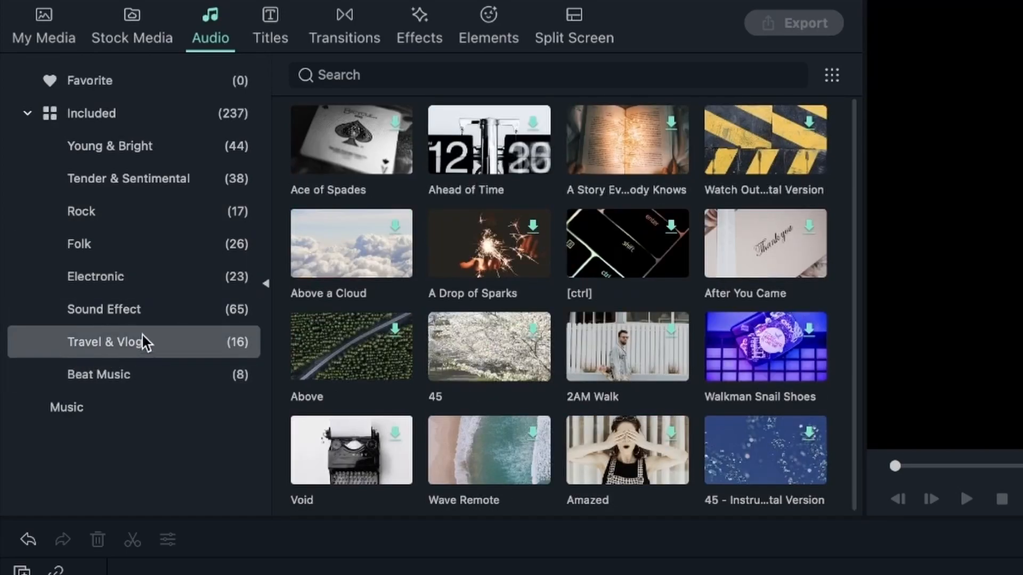
click(143, 316)
click(134, 154)
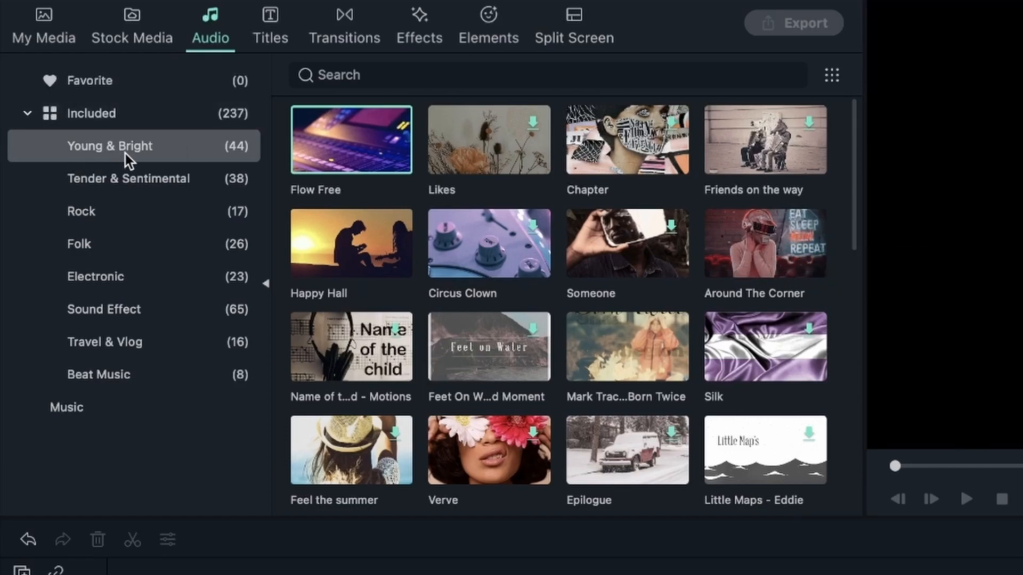
drag(743, 256, 63, 486)
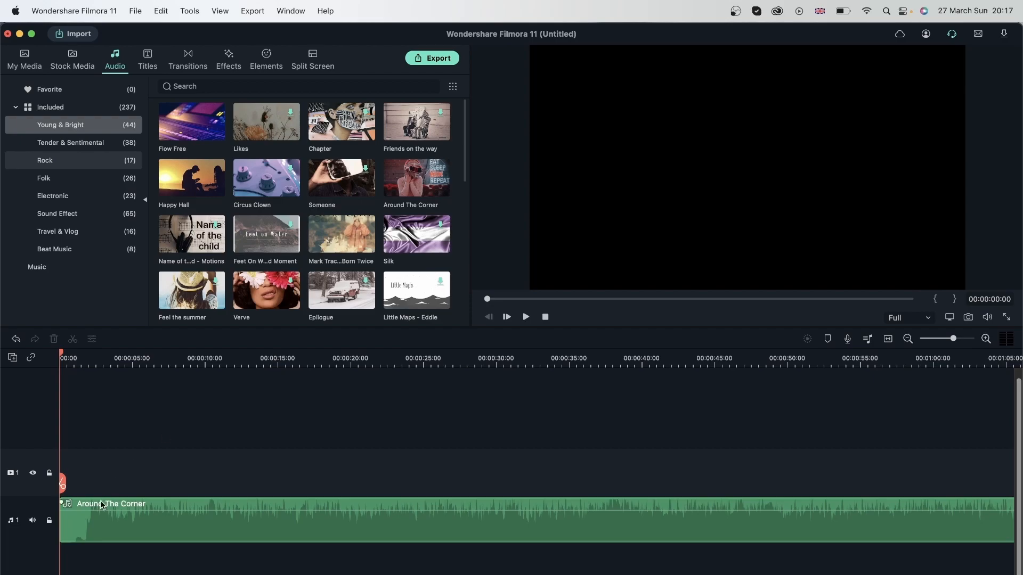
- Preview the Around The Corner clip from about 10 seconds in and delete it from the timeline
click(203, 363)
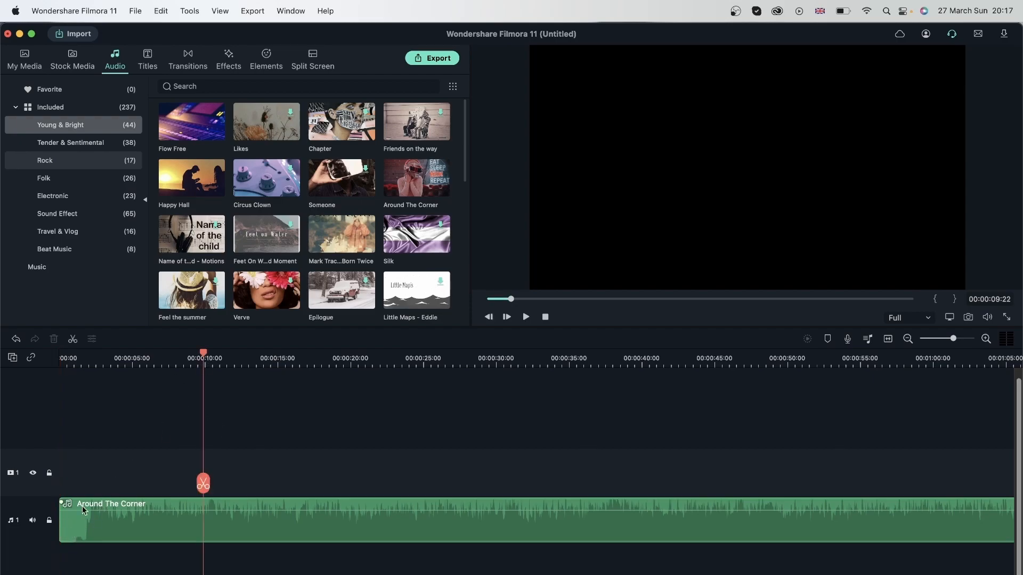
key(space)
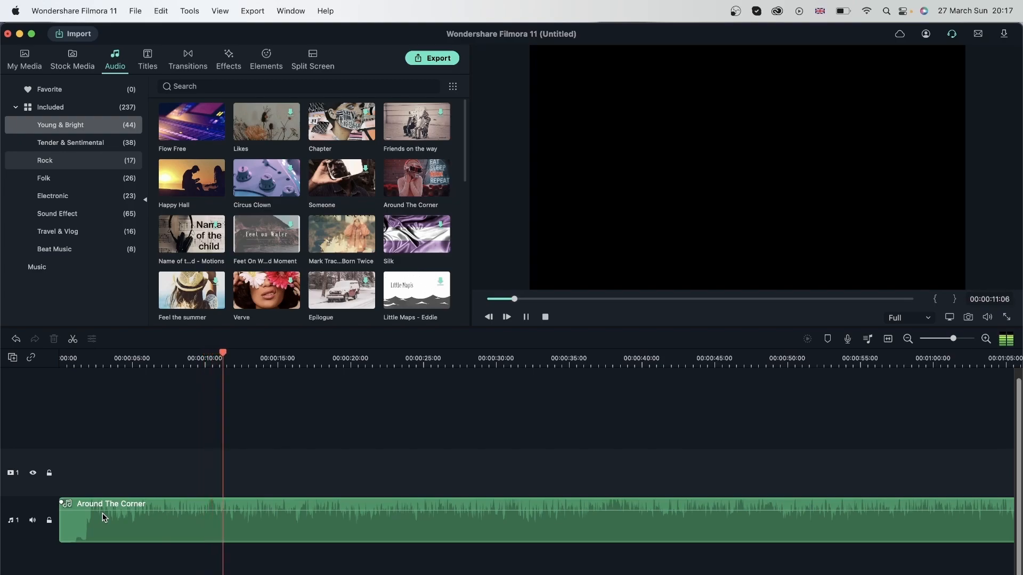
key(space)
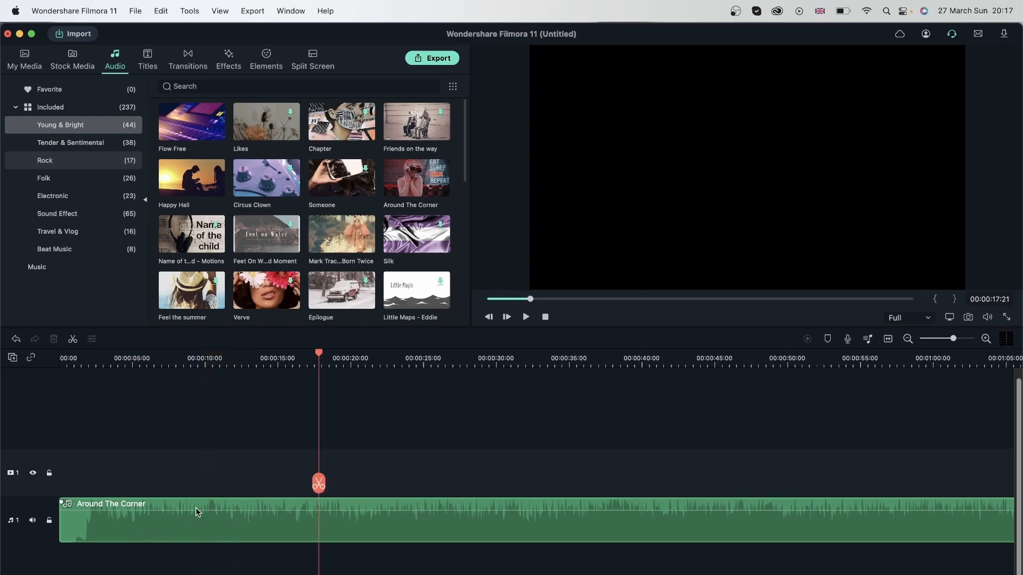
click(196, 507)
key(Delete)
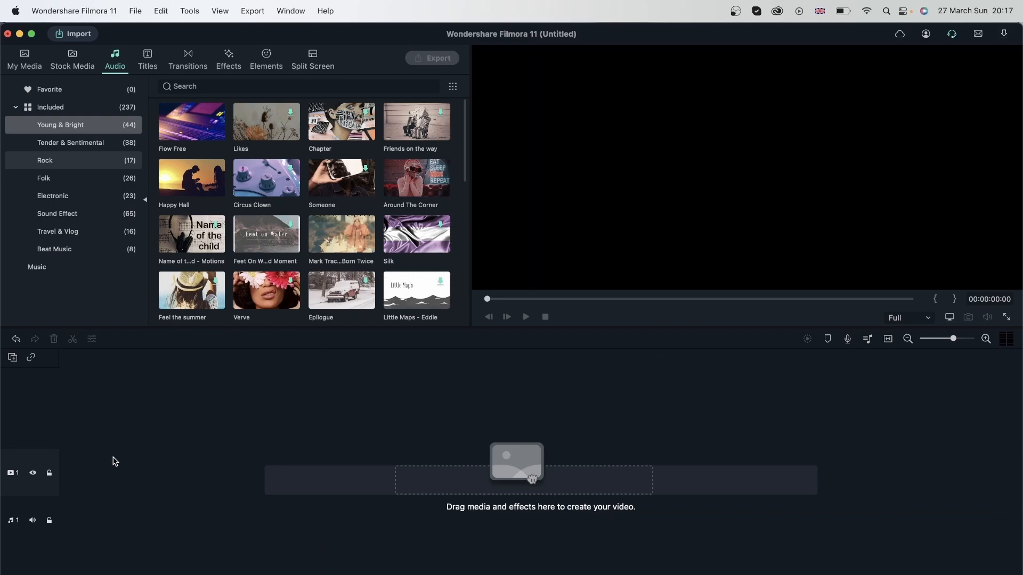
- Add the Flames track from the Rock category to the first audio track and play it from partway through
click(68, 162)
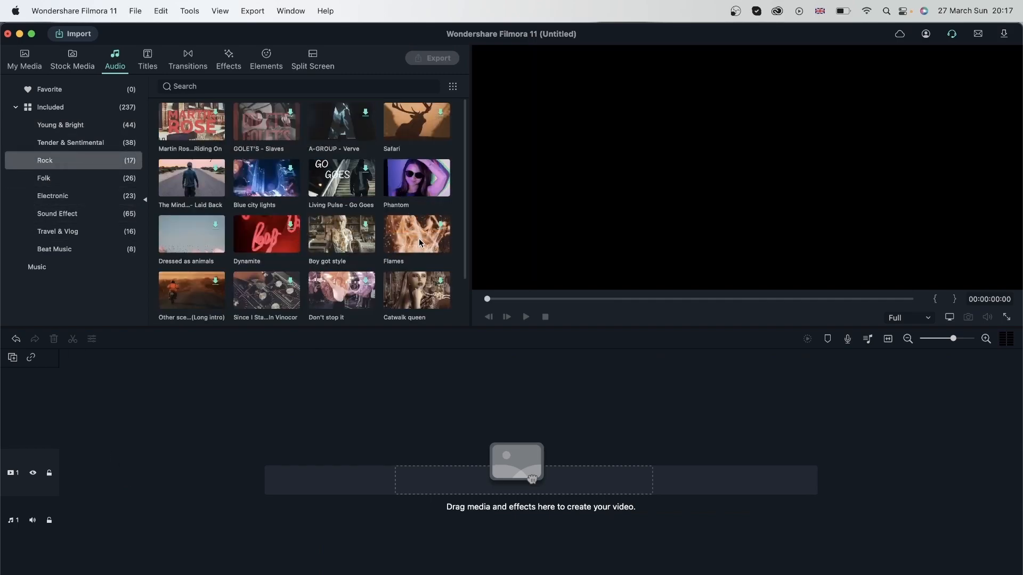
drag(532, 479, 527, 482)
click(309, 358)
key(space)
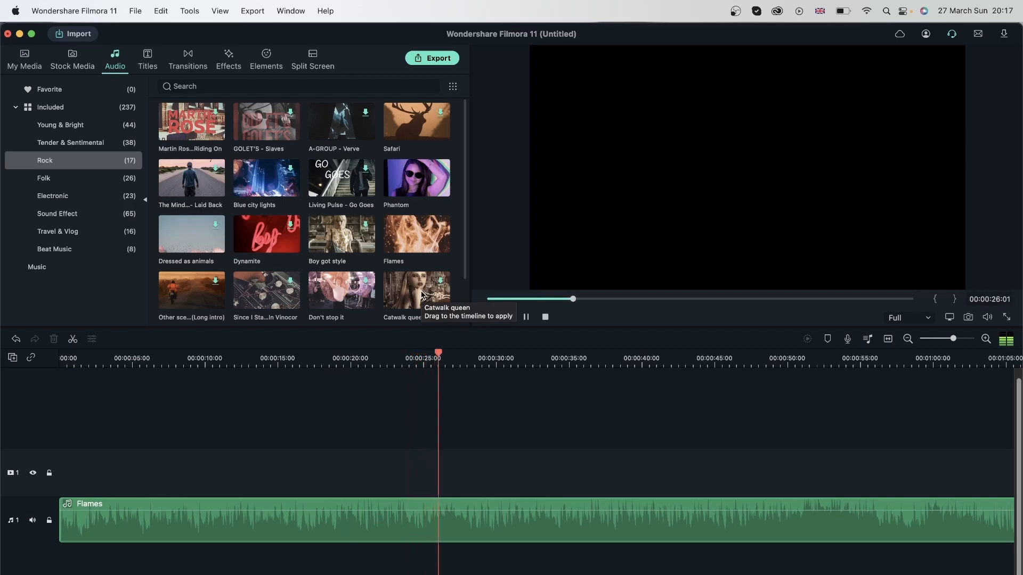
- Stop playback and delete the Flames clip from the timeline
key(space)
click(269, 529)
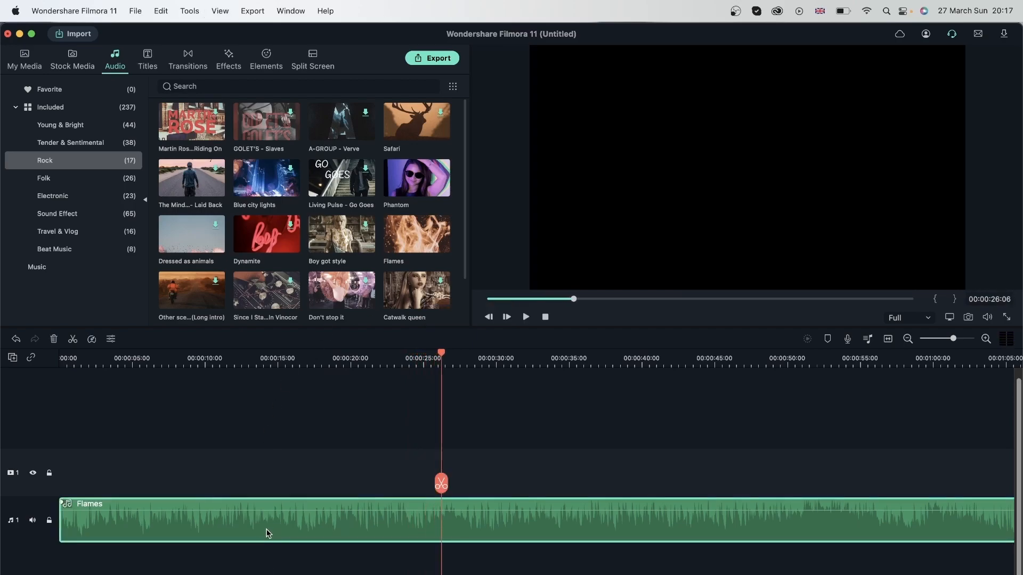
click(54, 339)
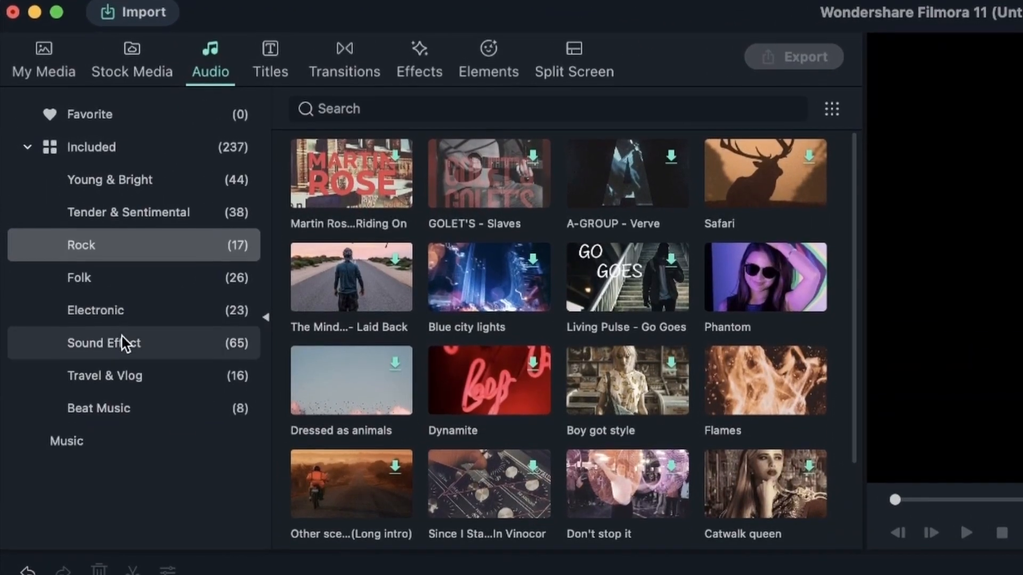
- Download TV Glitch Noise 01 from the Sound Effect category and play it in the preview
click(68, 211)
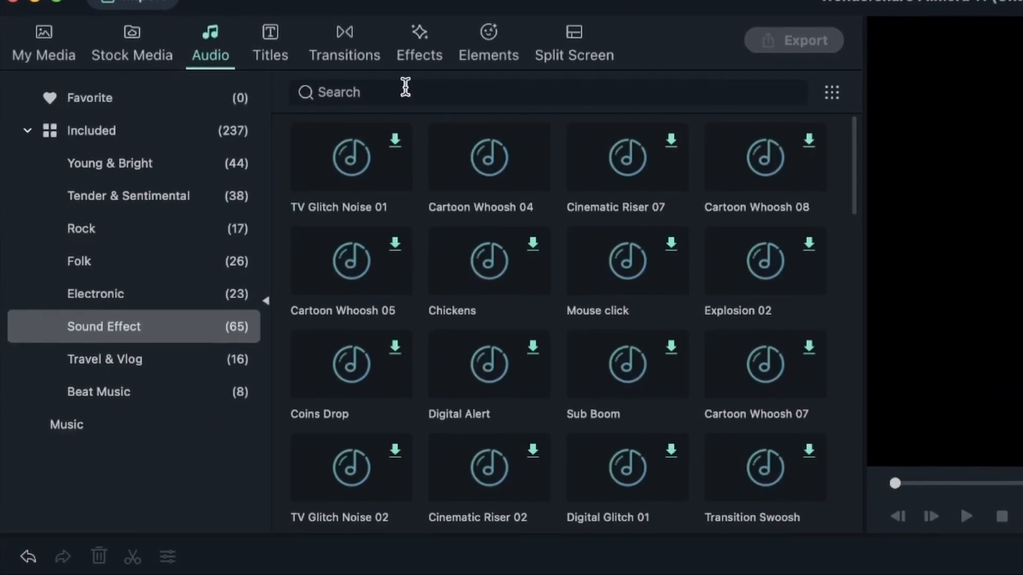
click(394, 136)
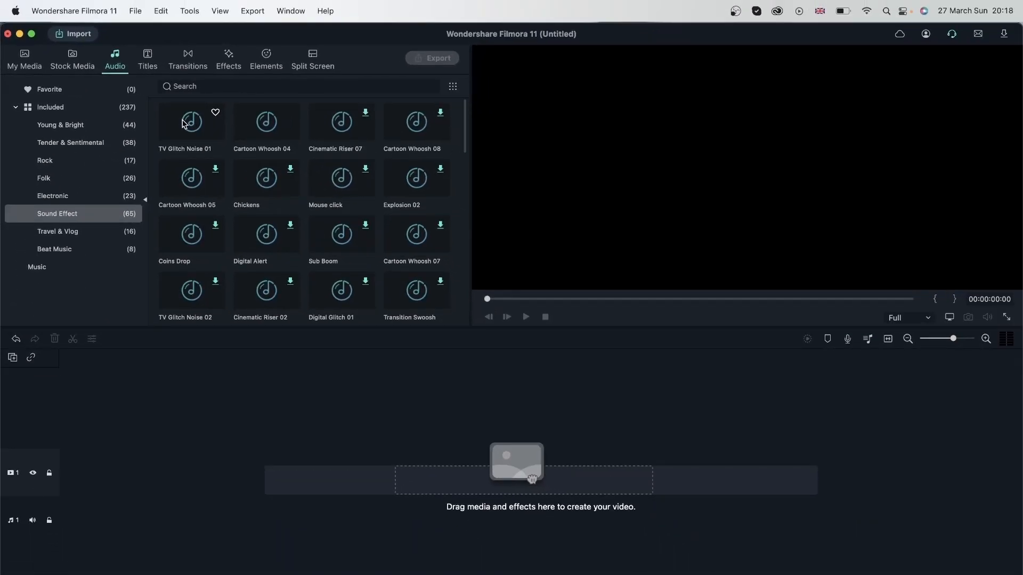
double_click(182, 124)
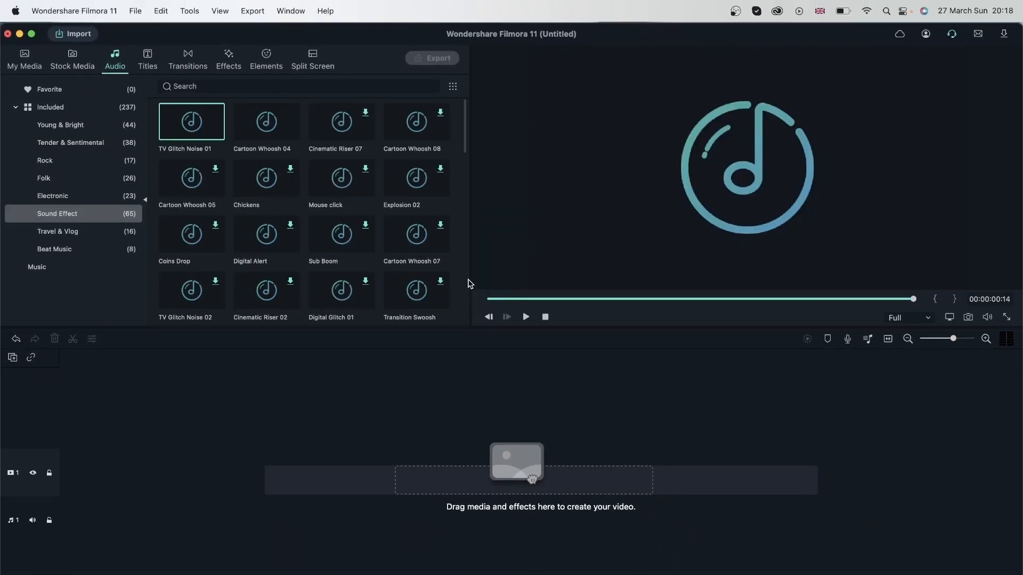
click(526, 317)
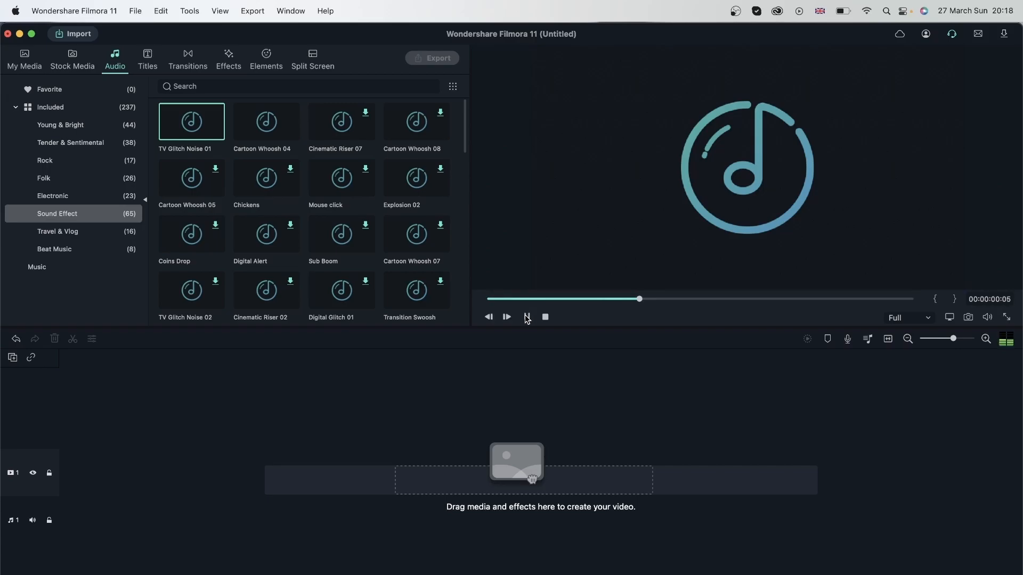
- Look through the Sound Effect, Young & Bright, Tender & Sentimental, Music and Travel & Vlog audio collections
scroll(403, 233, down, 5)
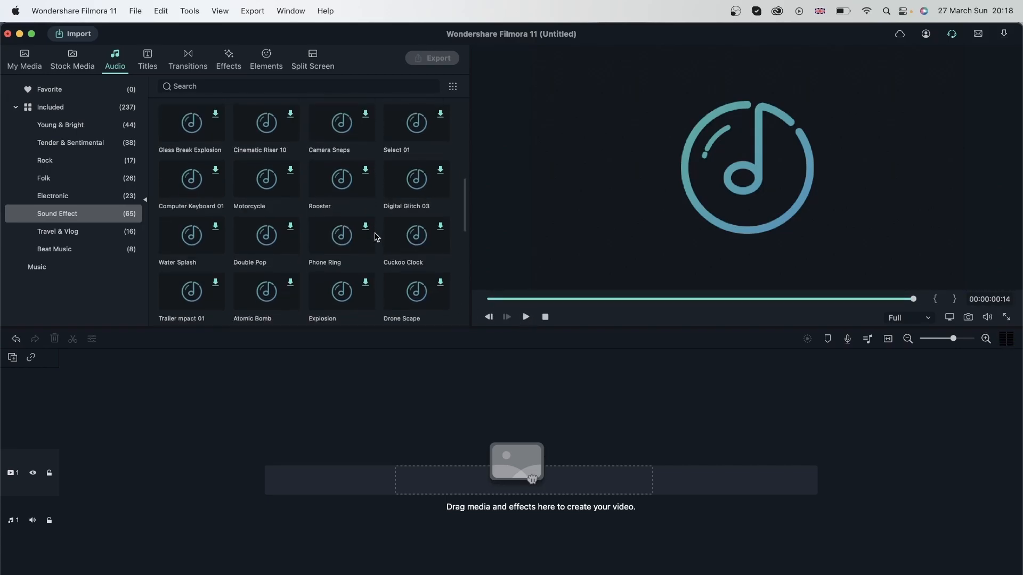
click(98, 128)
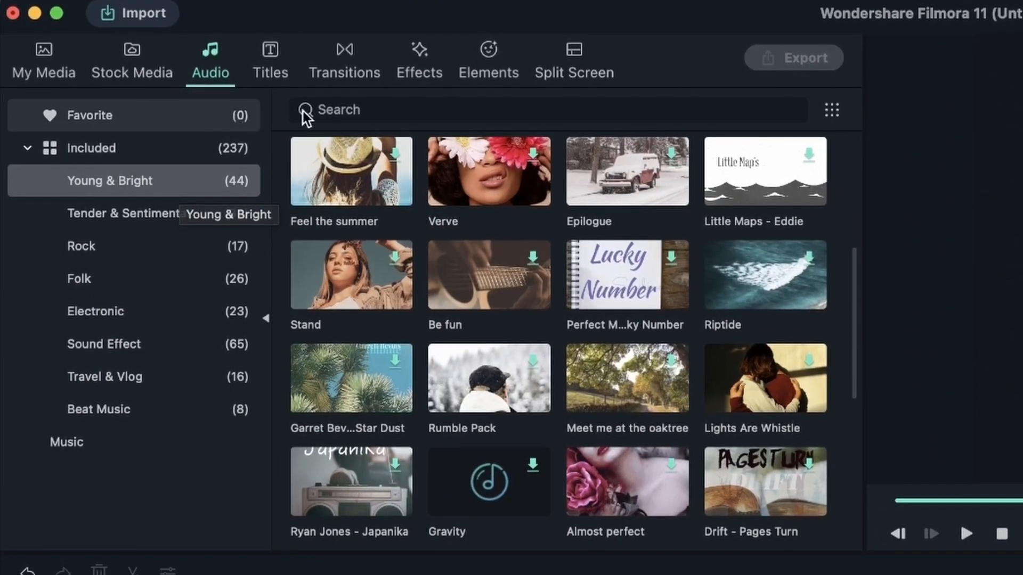
click(135, 234)
click(140, 311)
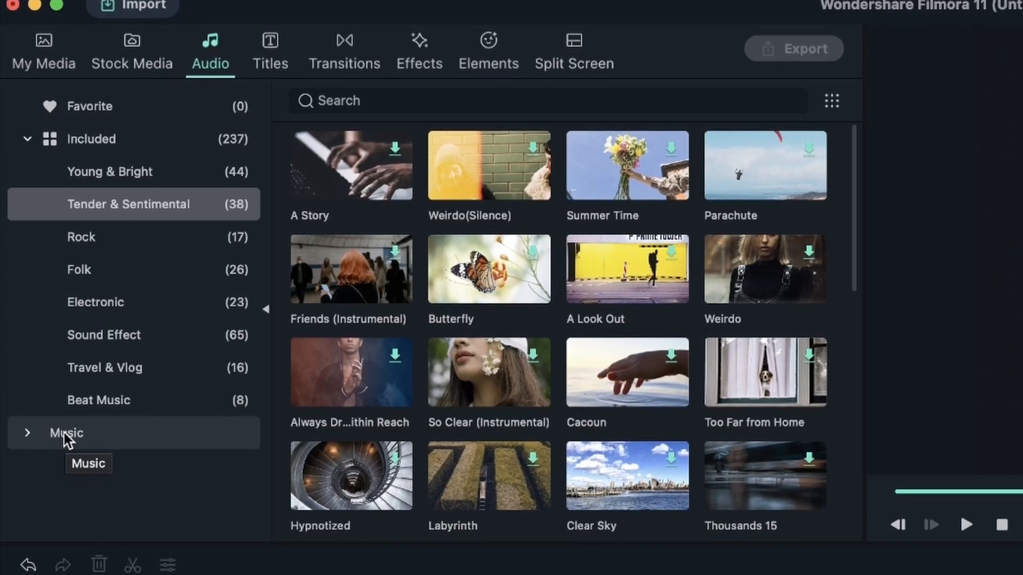
click(64, 433)
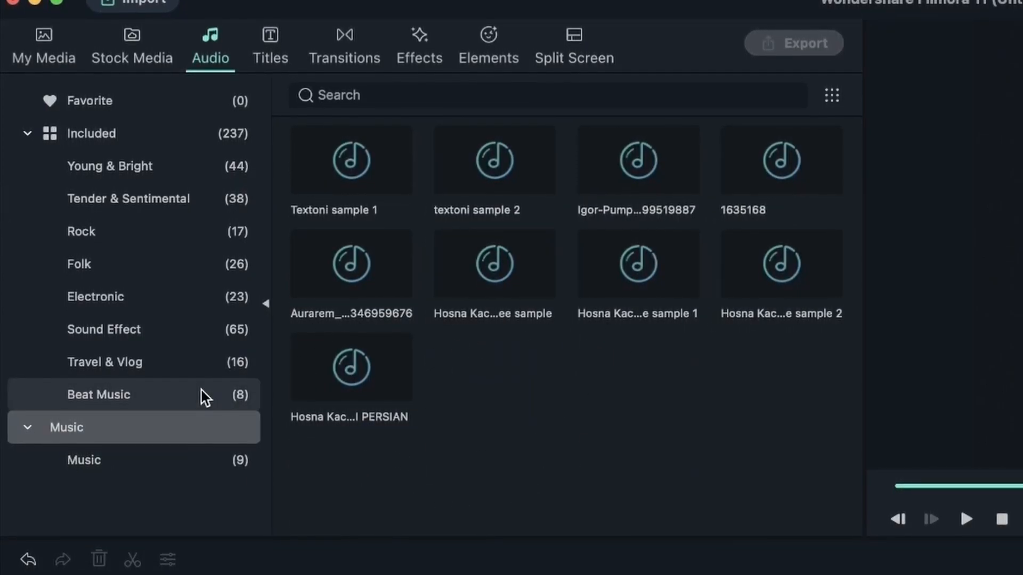
click(72, 351)
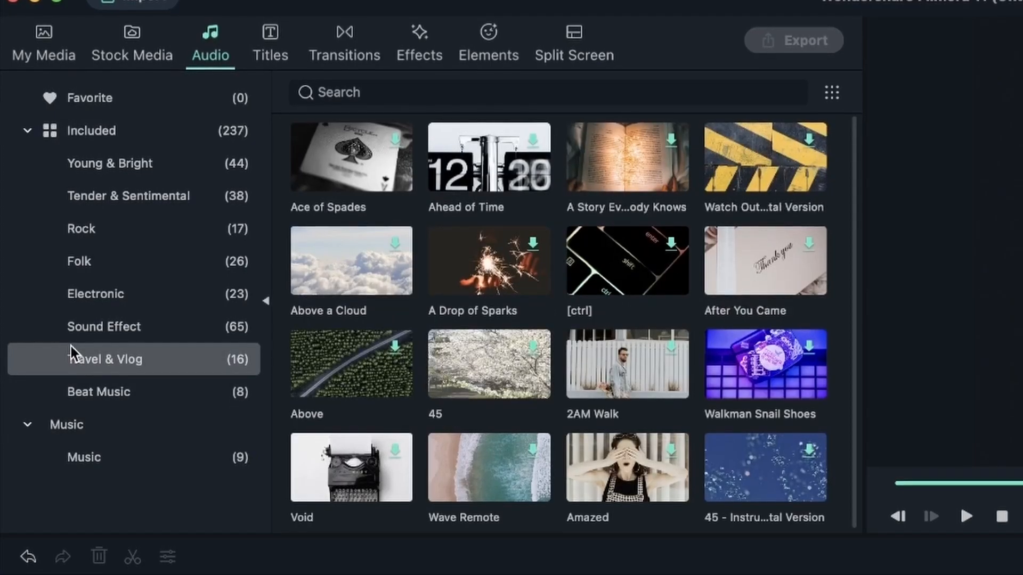
- Download Likes from the Young & Bright category and place it at the start of the first audio track
click(121, 165)
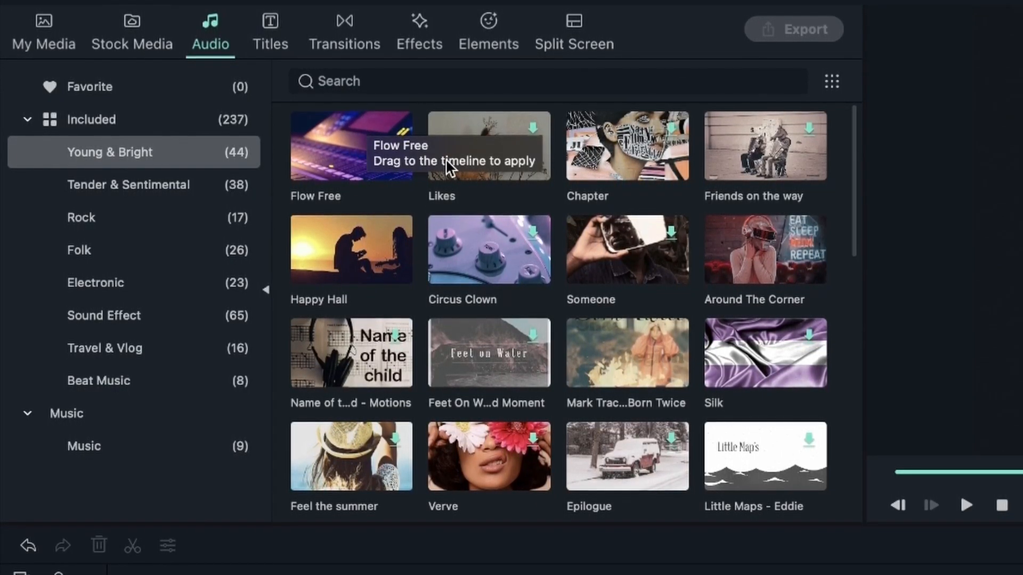
click(533, 126)
drag(534, 126, 119, 574)
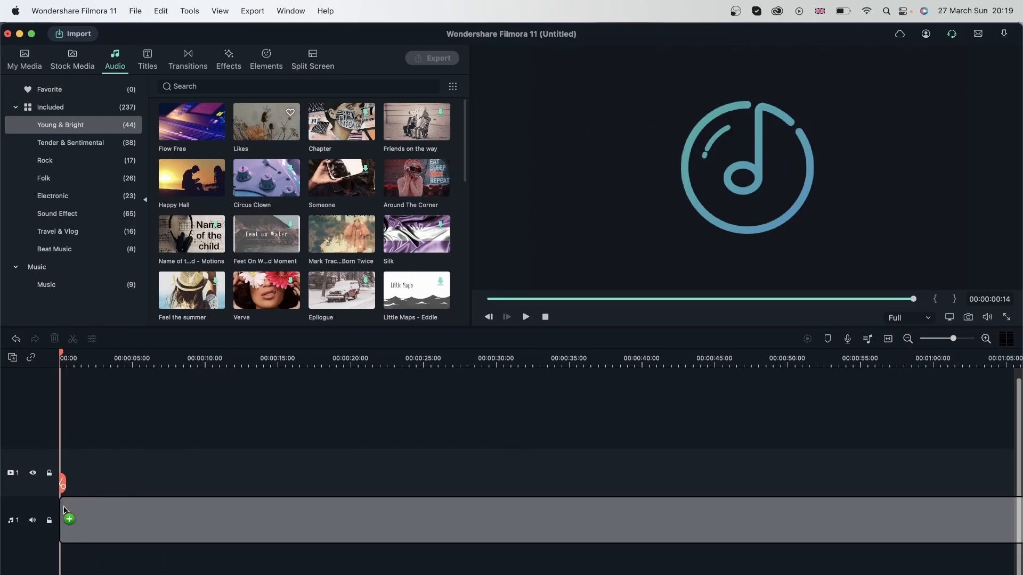
drag(63, 506, 65, 510)
drag(64, 360, 61, 410)
- Place the sample videos Travel 01 and Travel 03 back to back at the start of the first video track
click(42, 72)
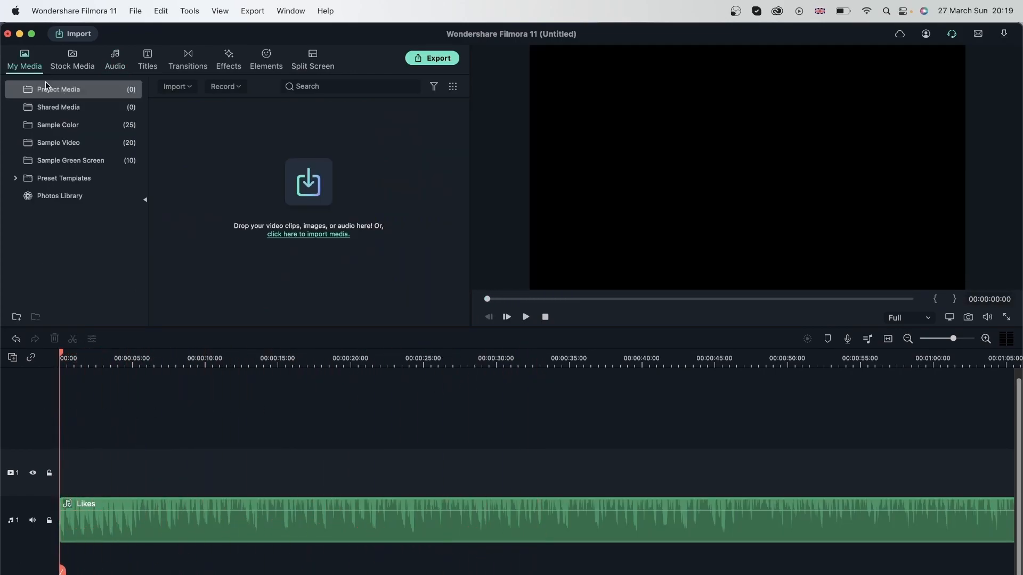
click(87, 145)
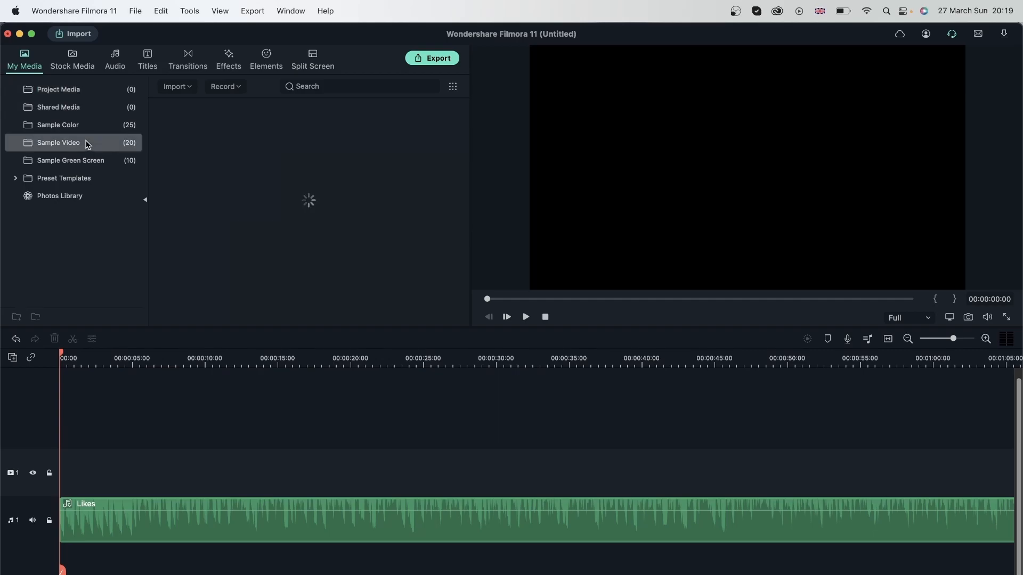
drag(189, 118, 64, 469)
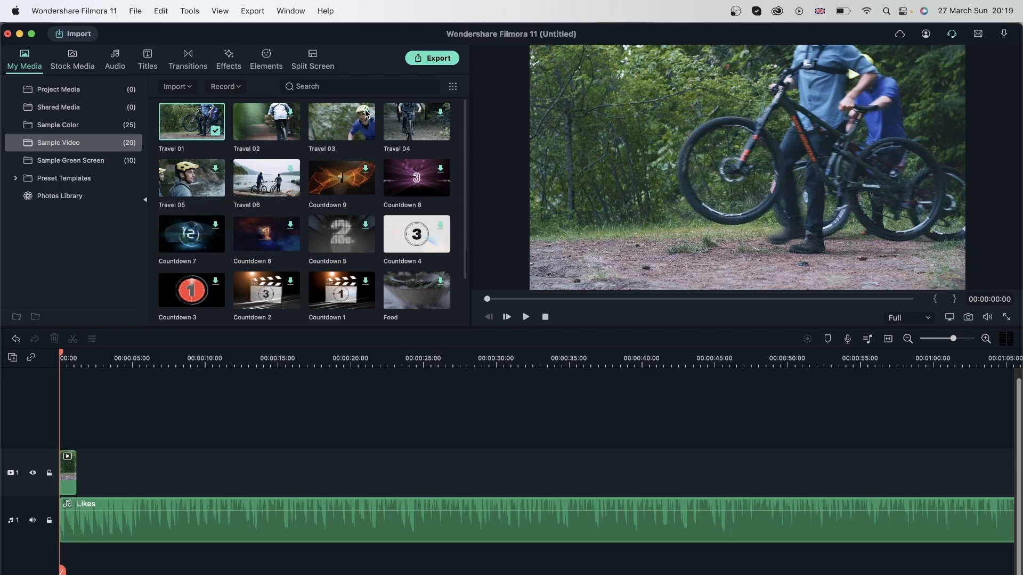
drag(101, 475, 97, 476)
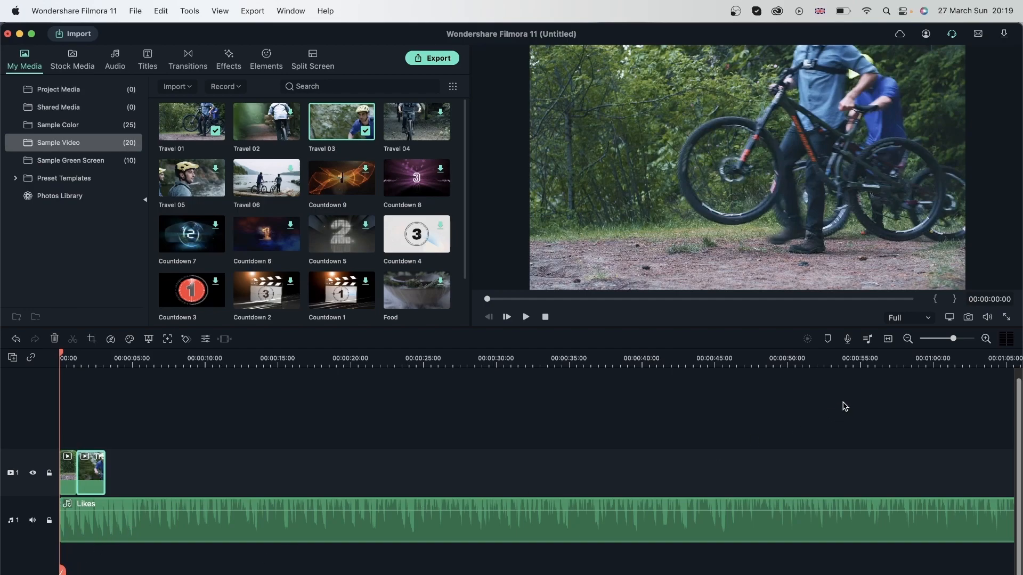
- Trim Travel 01 to end at the first beat of the music waveform and Travel 03 to end at the second
click(984, 340)
click(983, 340)
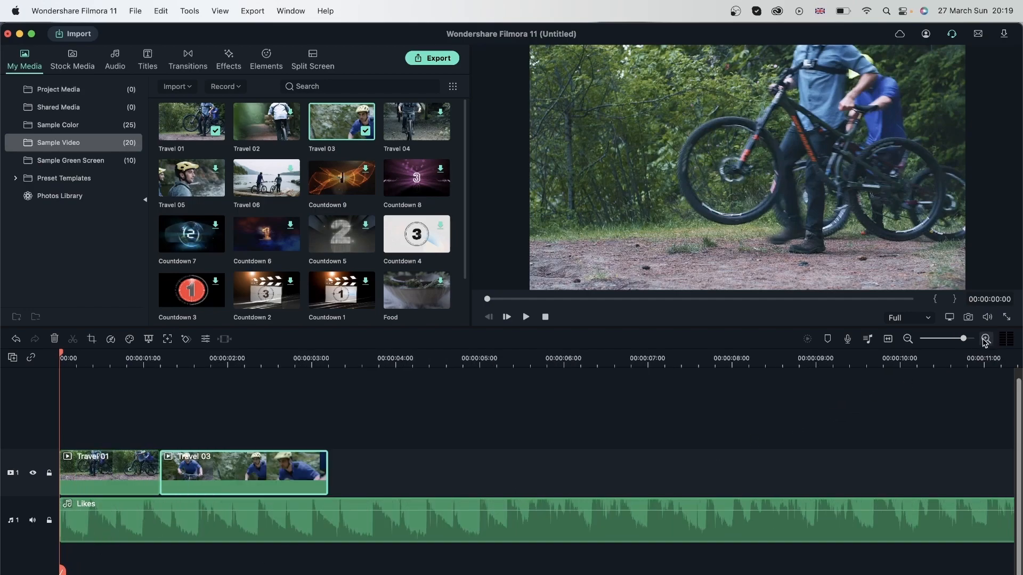
click(986, 340)
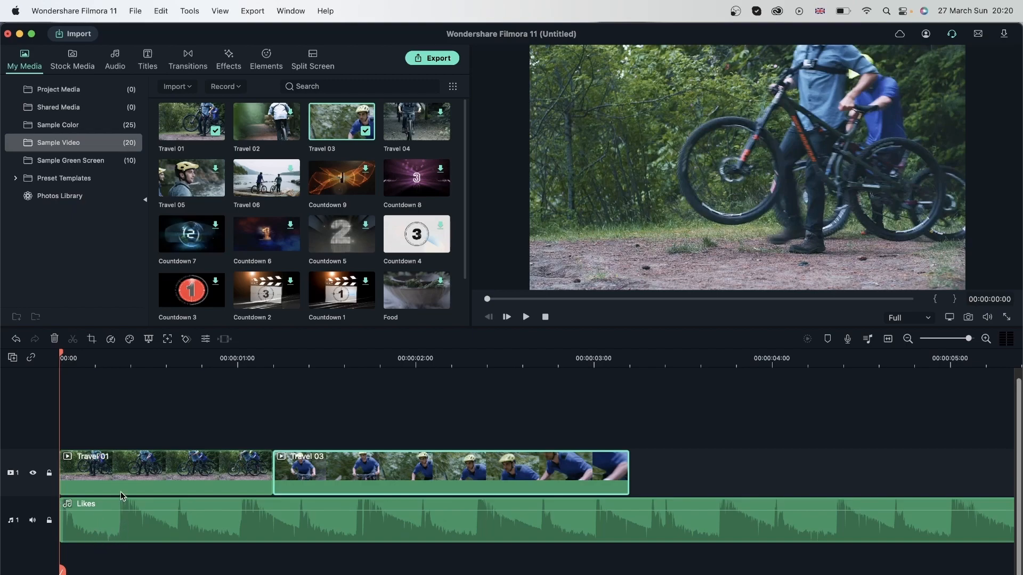
click(140, 477)
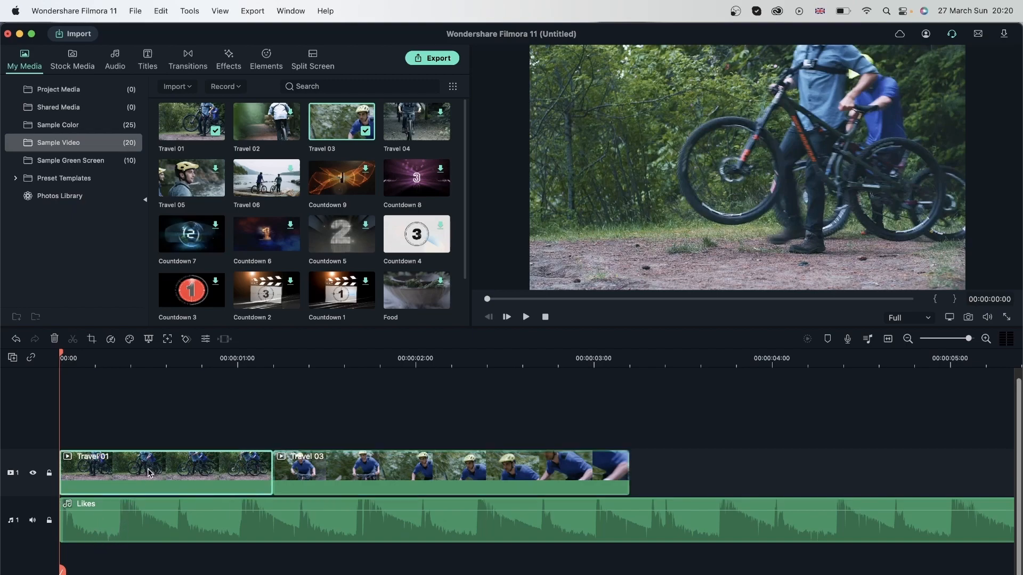
drag(271, 473, 124, 474)
drag(479, 473, 180, 474)
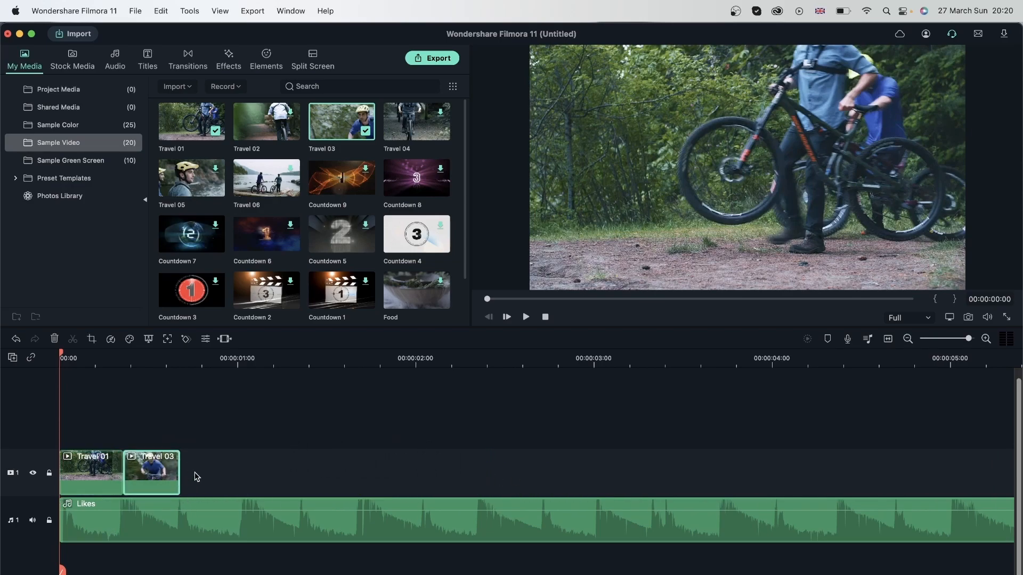
- Scrub across the following beats in the Likes waveform and play the section after about one second to check the rhythm
click(173, 363)
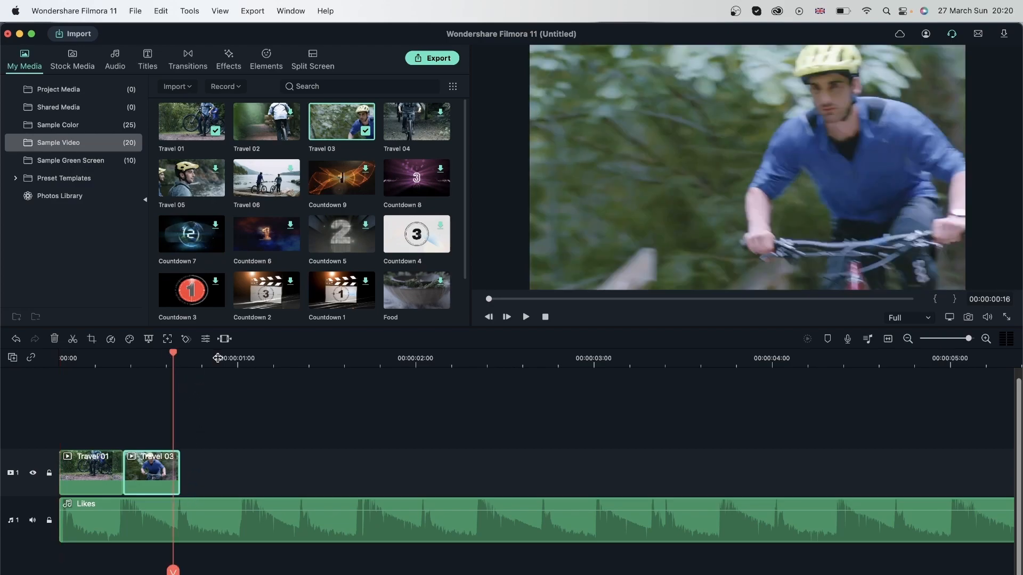
click(218, 358)
click(274, 358)
click(150, 359)
click(218, 359)
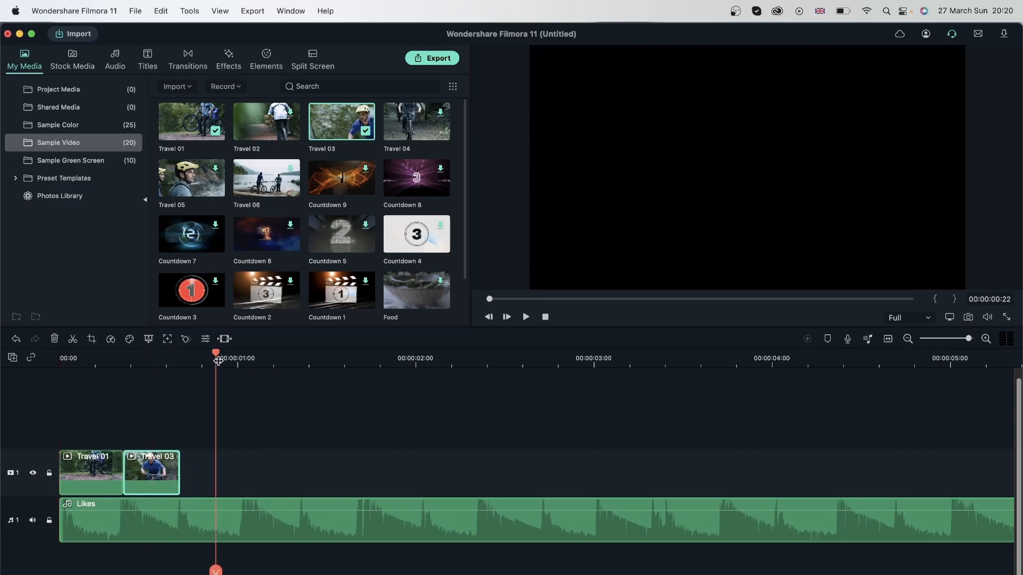
click(272, 359)
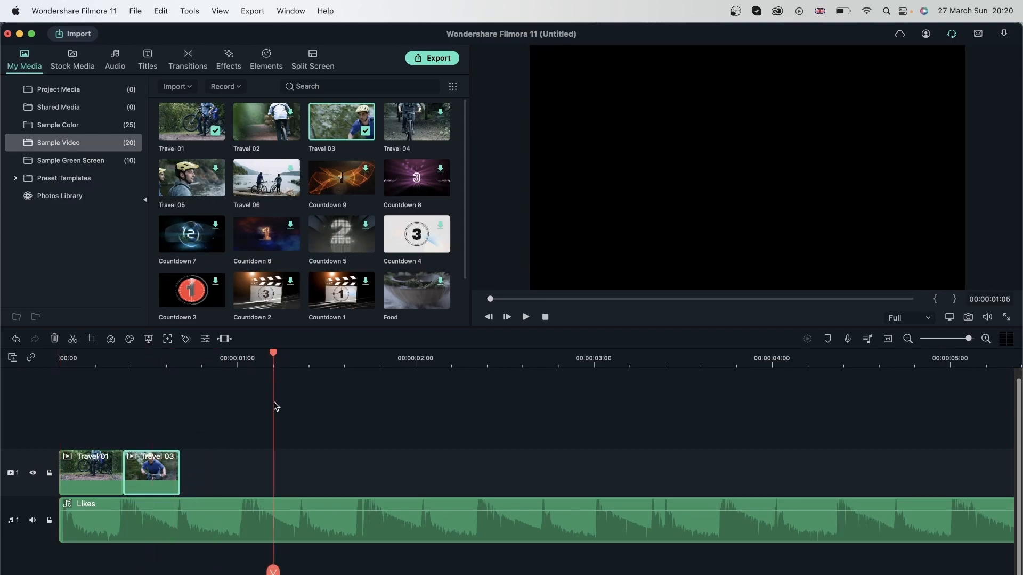
click(223, 359)
key(space)
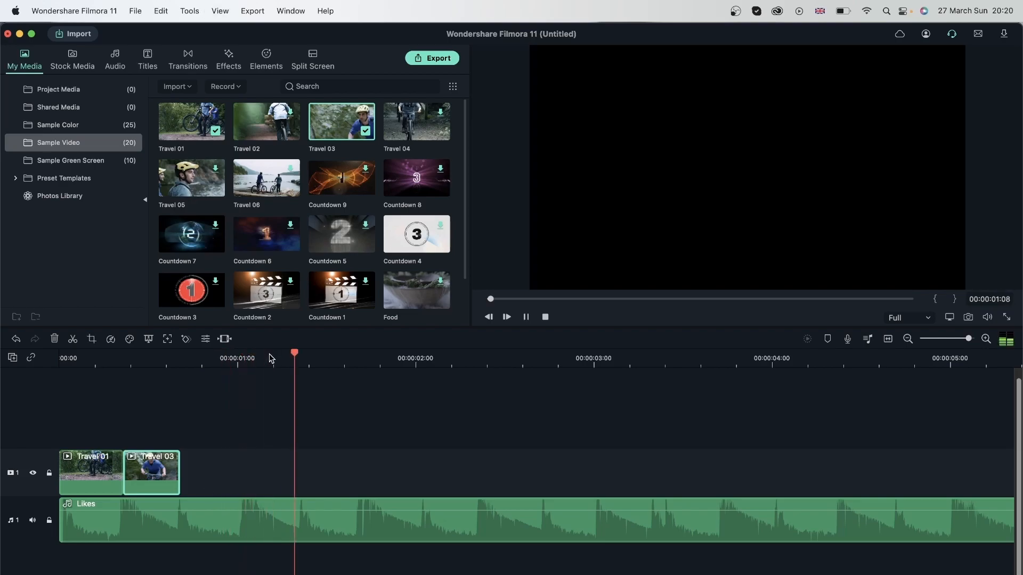
click(321, 506)
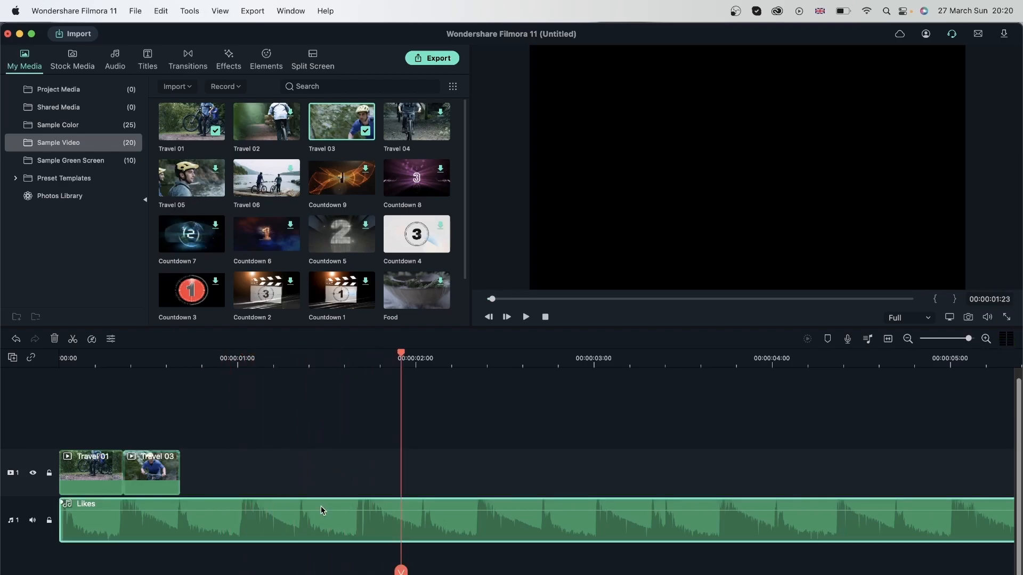
- Play the Likes section from 00:00:01:10 and mark beats in the clip at 00:00:01:23 and 00:00:02:11
click(309, 364)
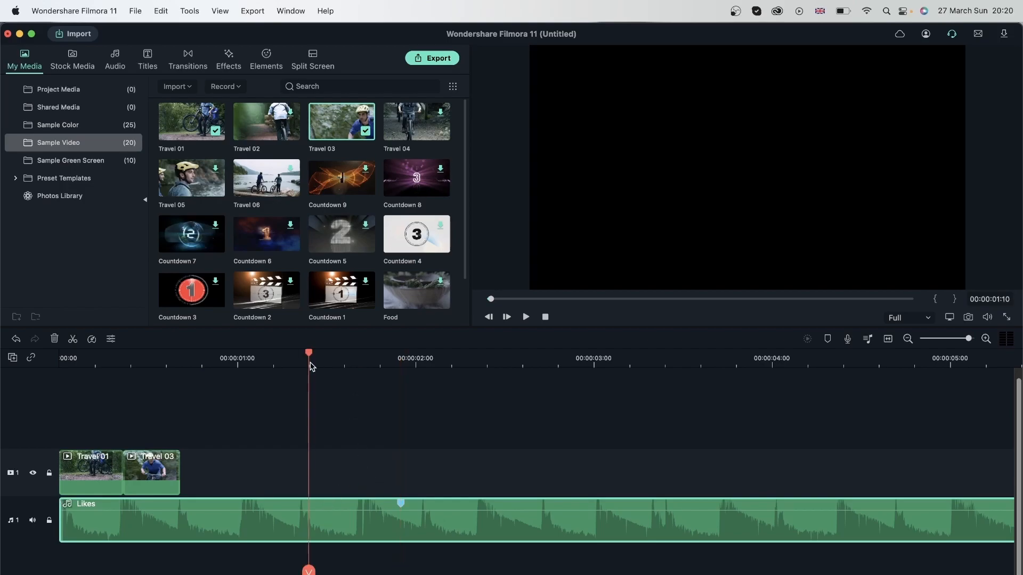
key(space)
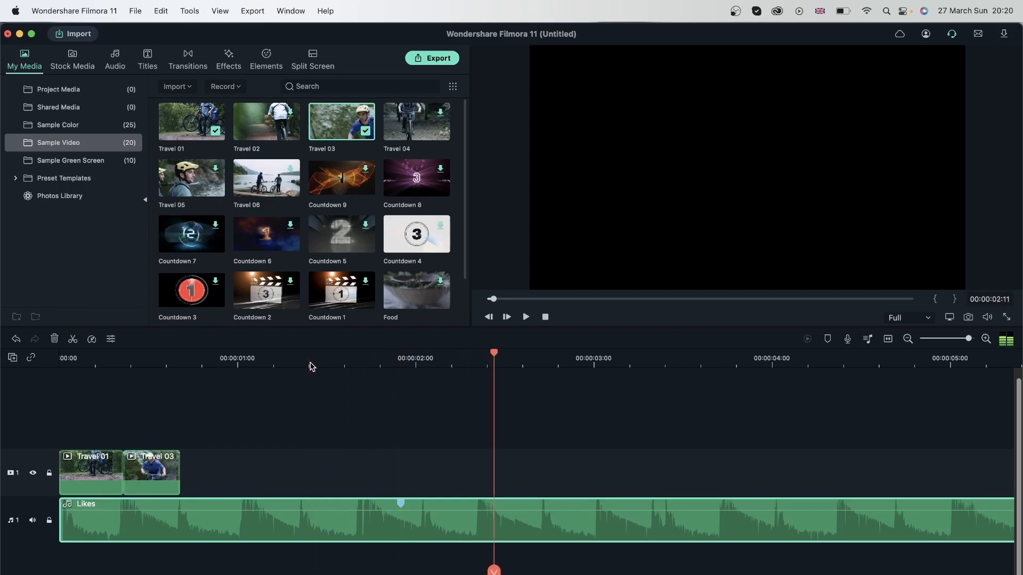
click(586, 367)
click(694, 356)
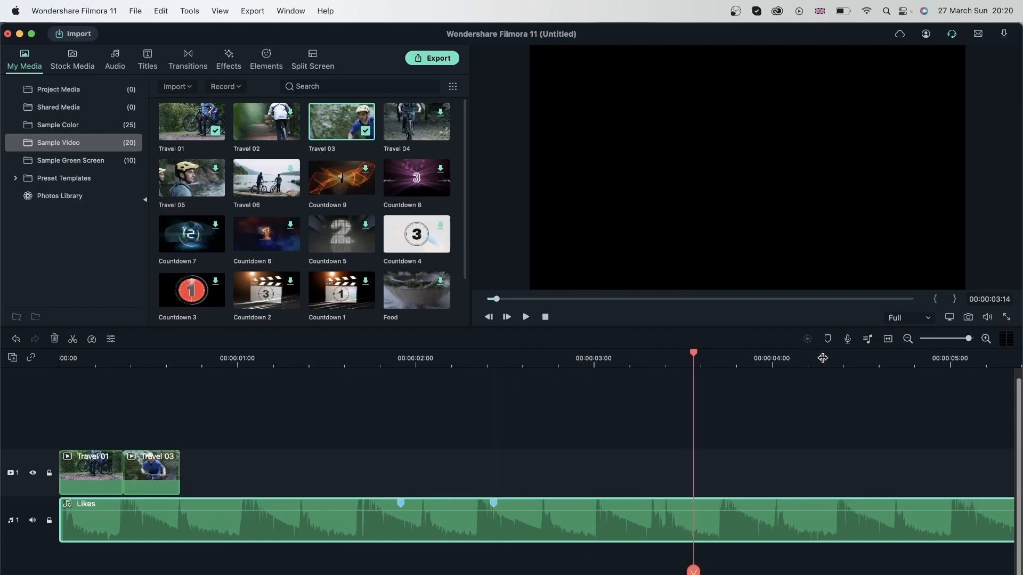
- Inspect the Likes waveform near its end, then check the beats from the start up to 00:00:01:17
click(868, 299)
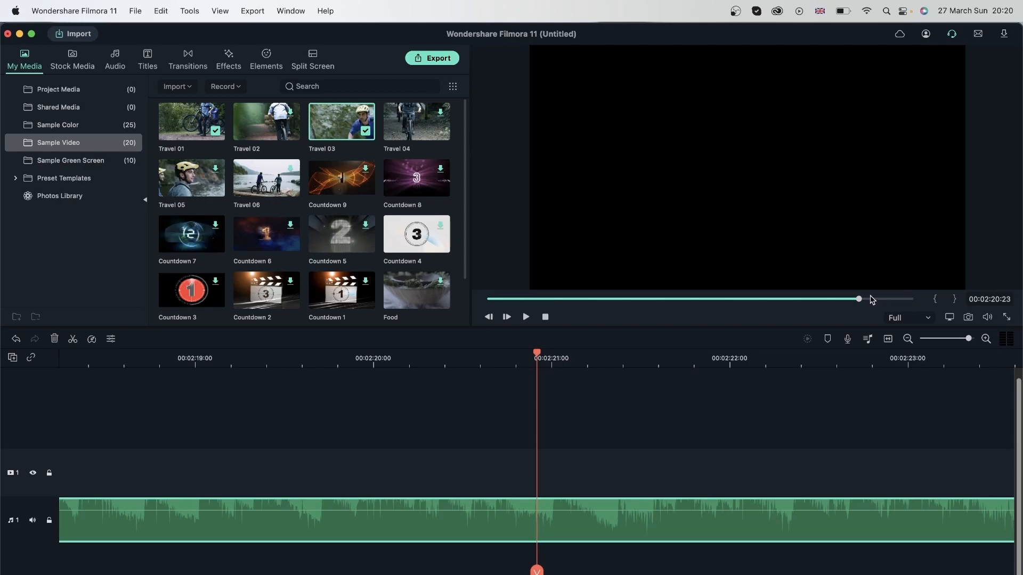
drag(859, 299, 464, 291)
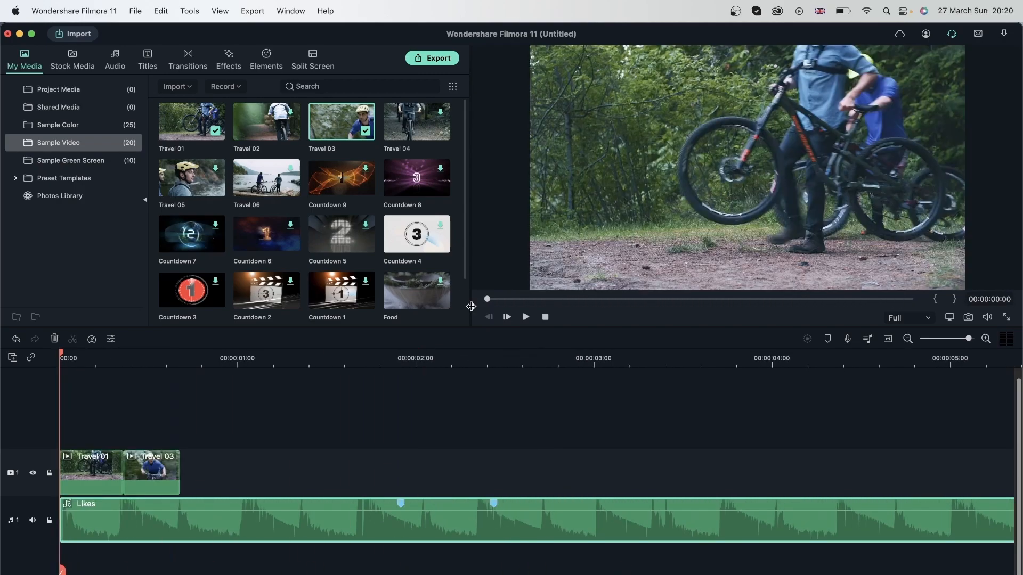
click(276, 453)
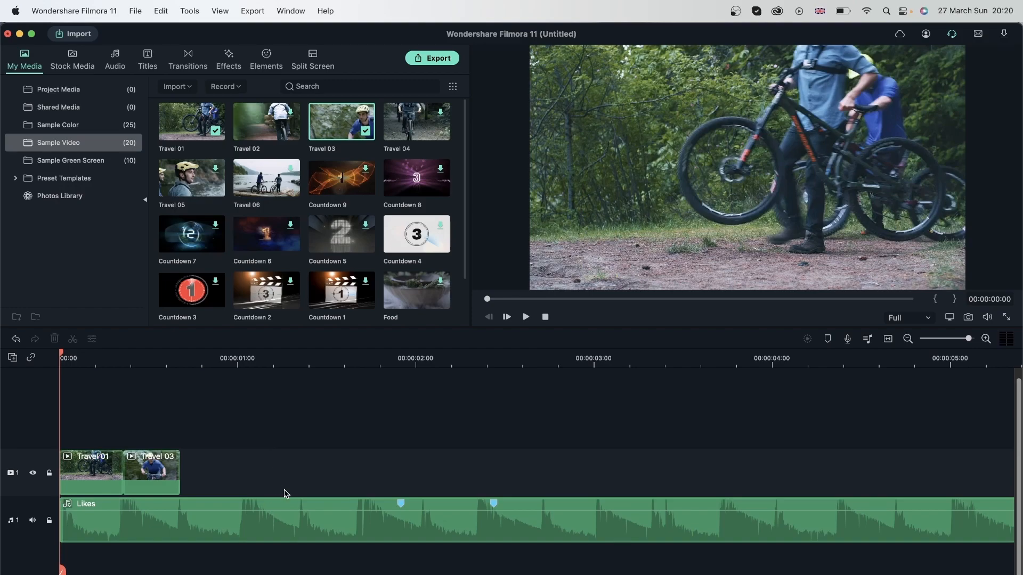
click(126, 515)
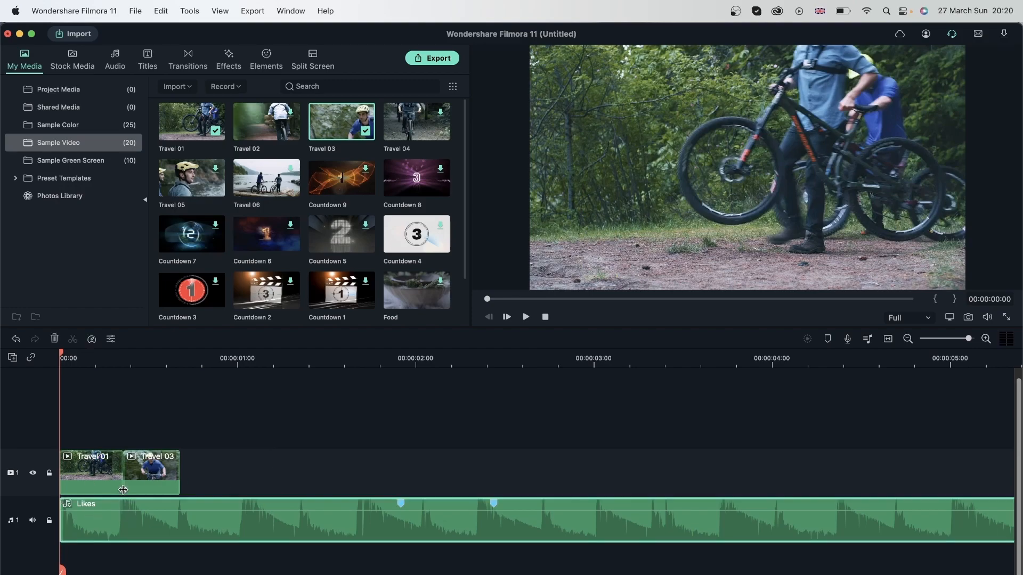
click(123, 355)
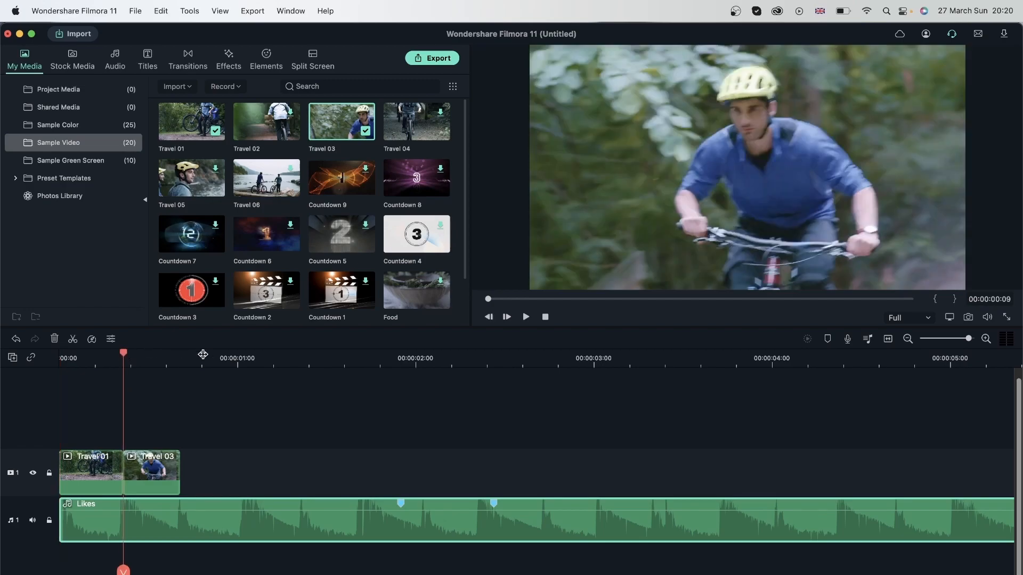
click(232, 354)
click(302, 355)
click(360, 358)
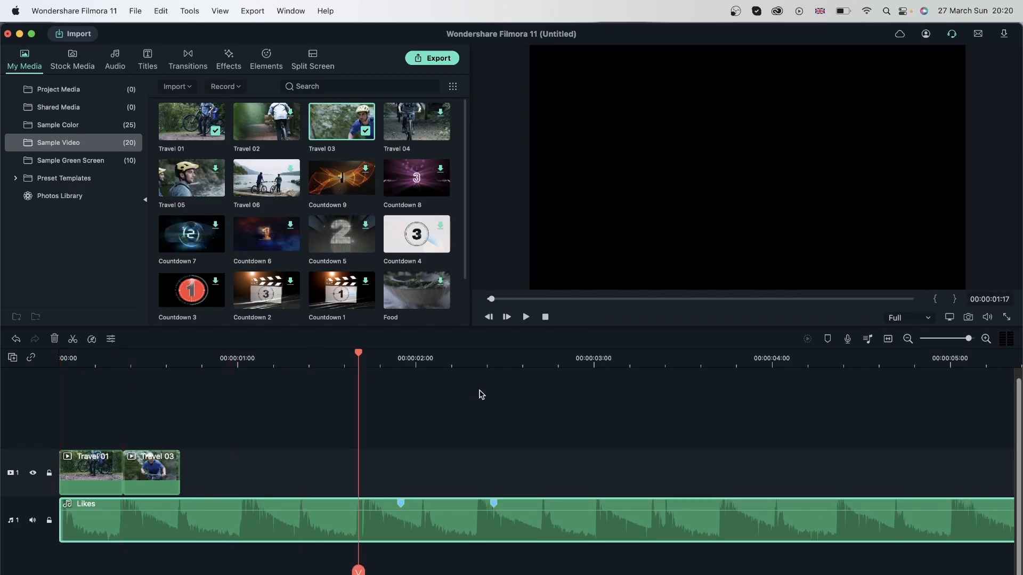
- Clear the timeline by deleting Travel 01, Travel 03 and the Likes audio clip together
click(90, 359)
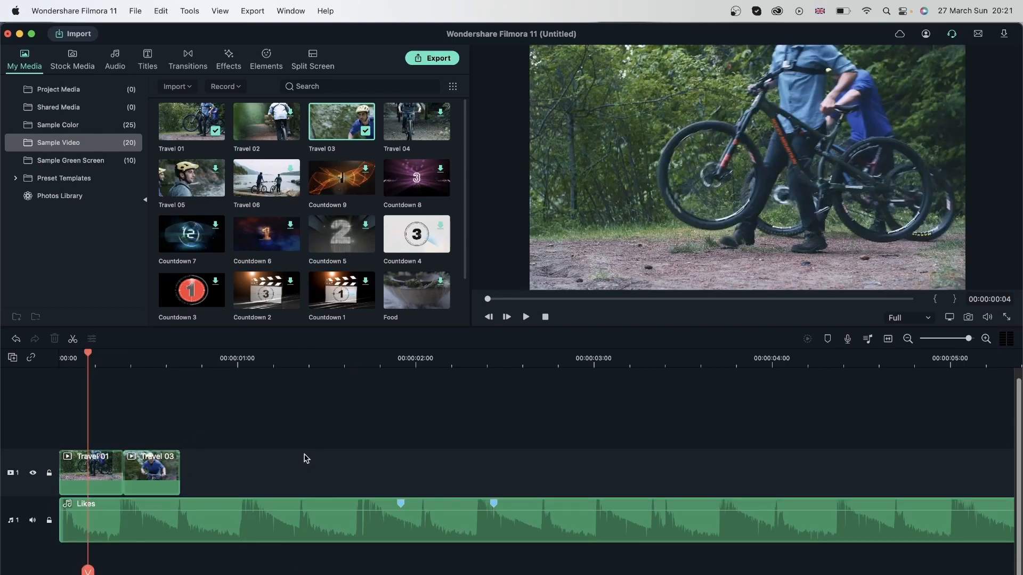
drag(297, 427, 89, 547)
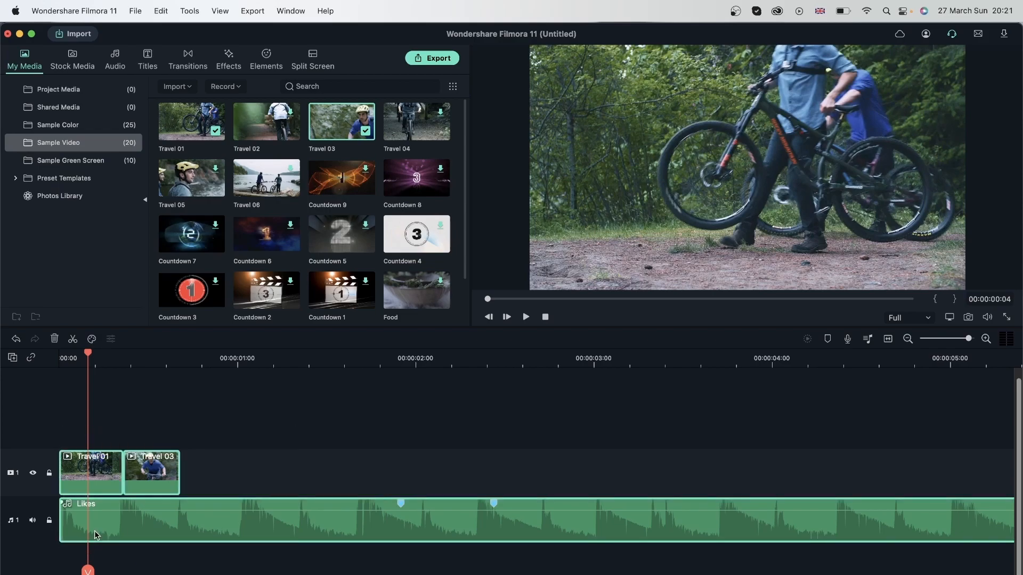
click(54, 339)
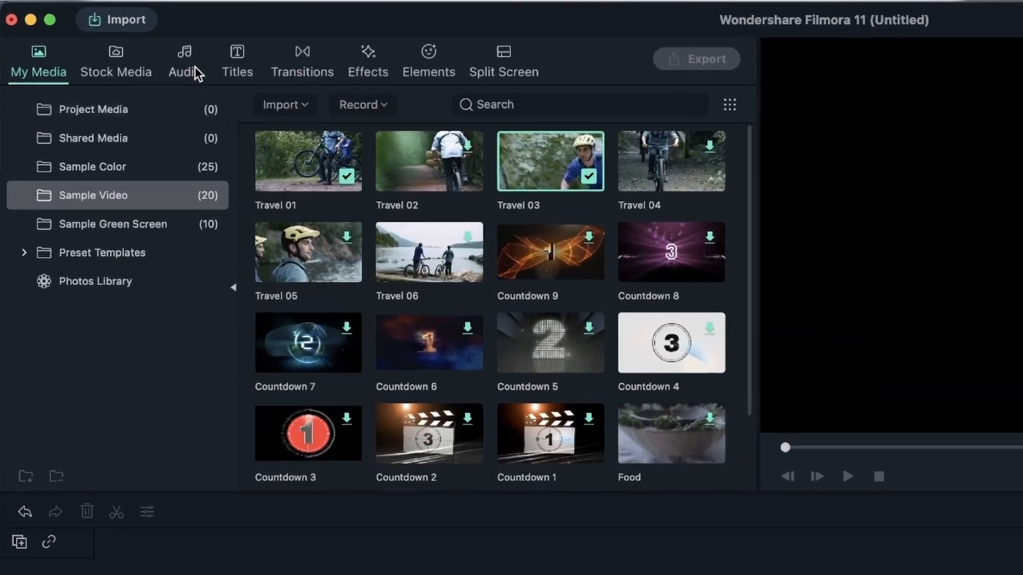
- Run Beat Detection on Likes in the Young & Bright category and place it at the start of the first audio track
click(115, 59)
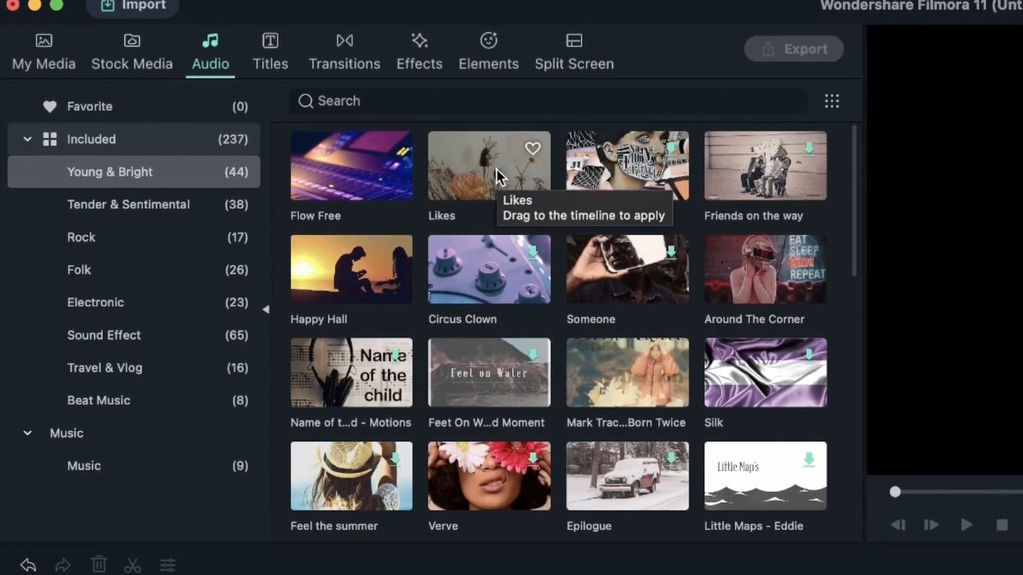
right_click(490, 184)
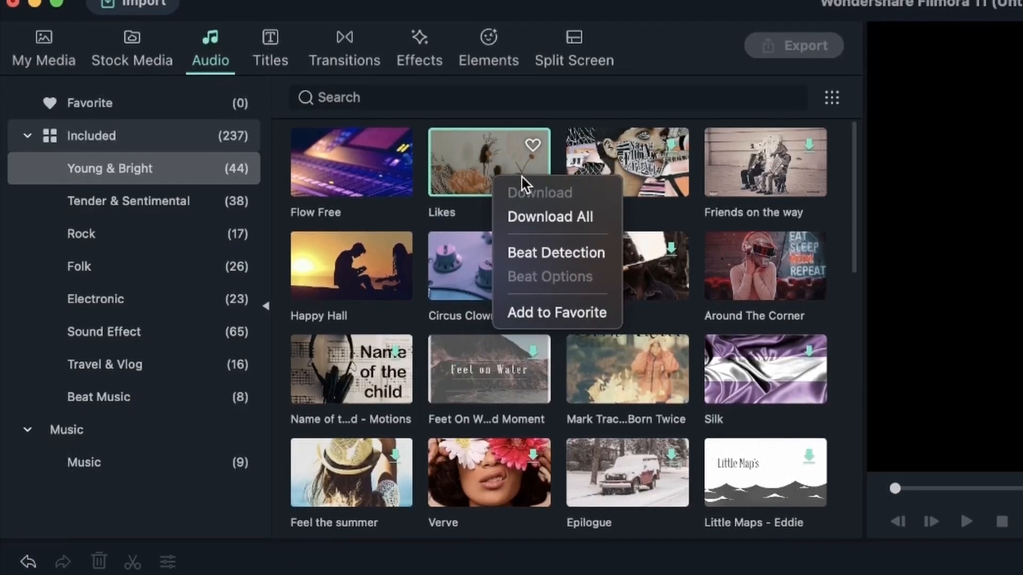
click(570, 254)
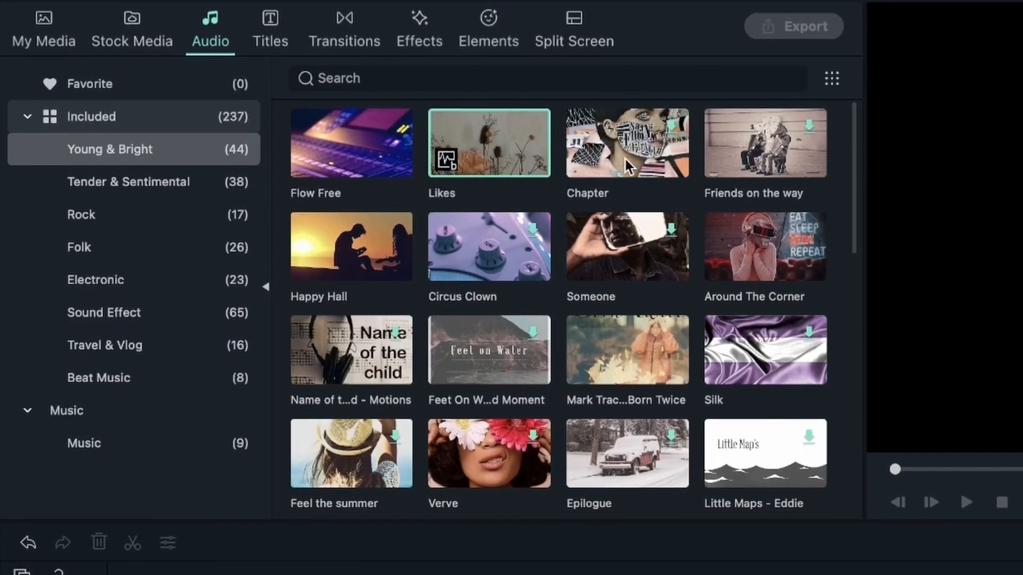
click(528, 164)
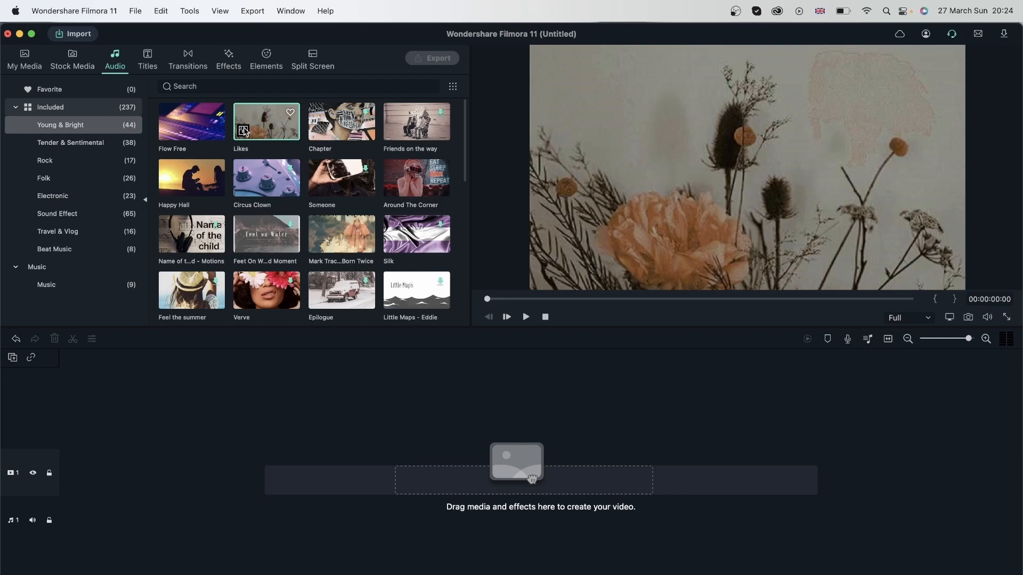
drag(269, 124, 72, 516)
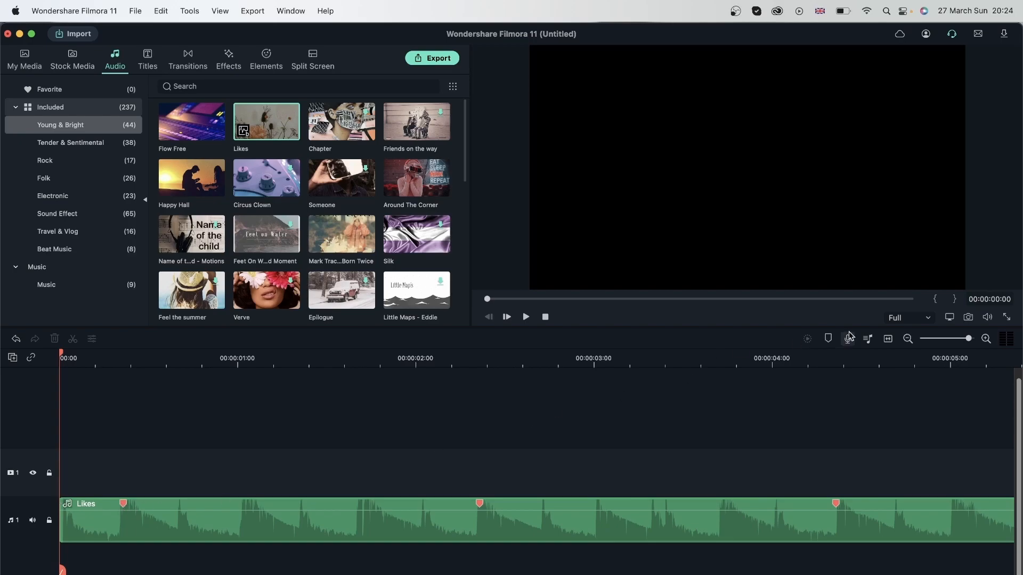
- Examine the beat markers along the whole Likes track and bring the playhead to the first marker at 00:00:00:09
click(908, 339)
click(908, 339)
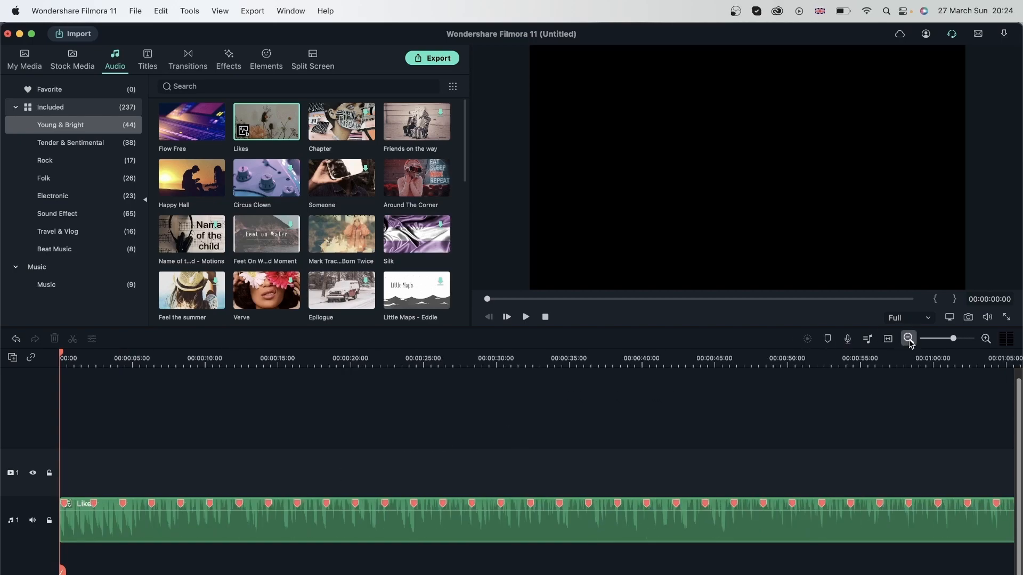
click(908, 339)
drag(72, 358, 461, 358)
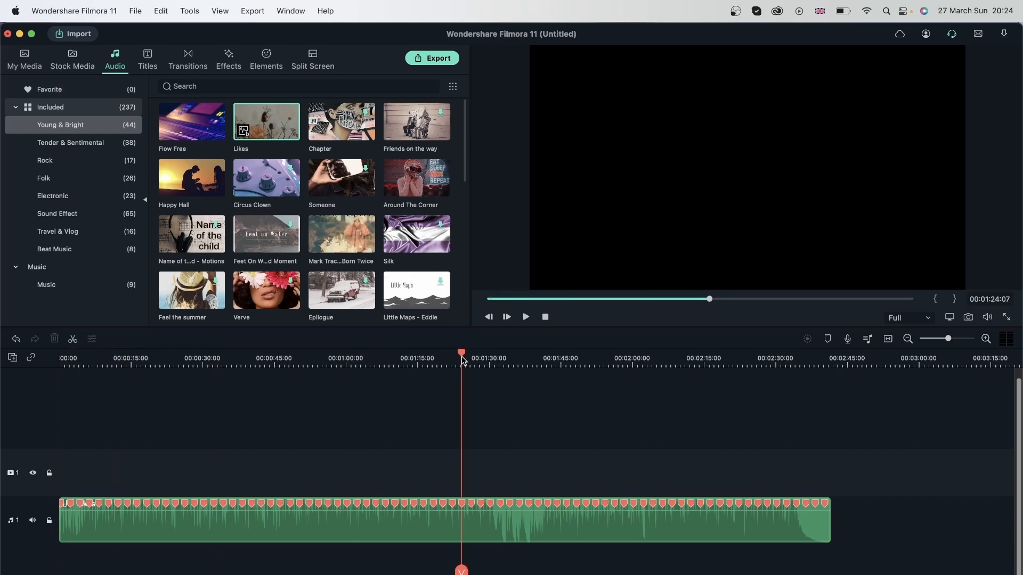
click(572, 523)
click(985, 339)
click(985, 339)
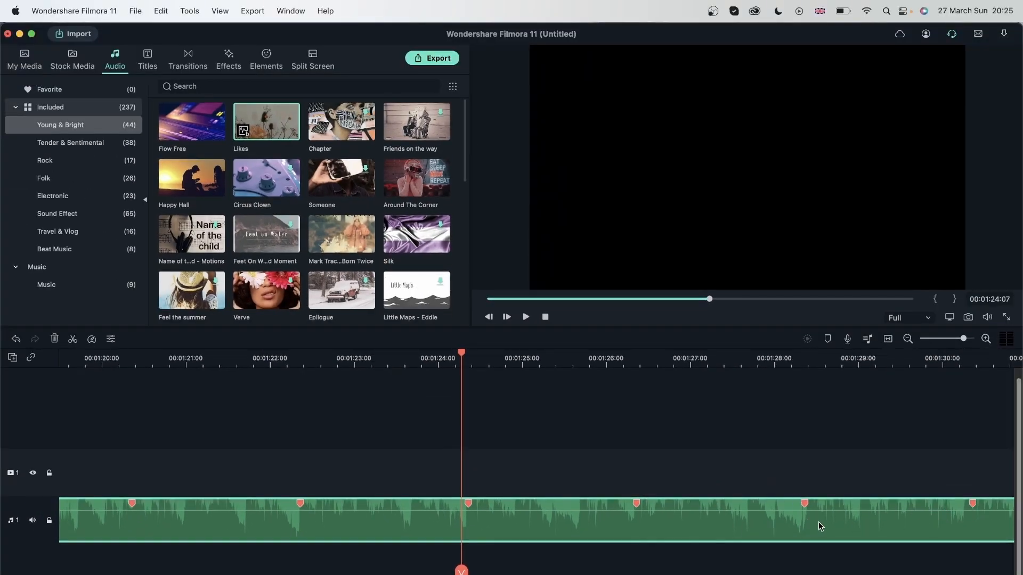
scroll(103, 569, left, 15)
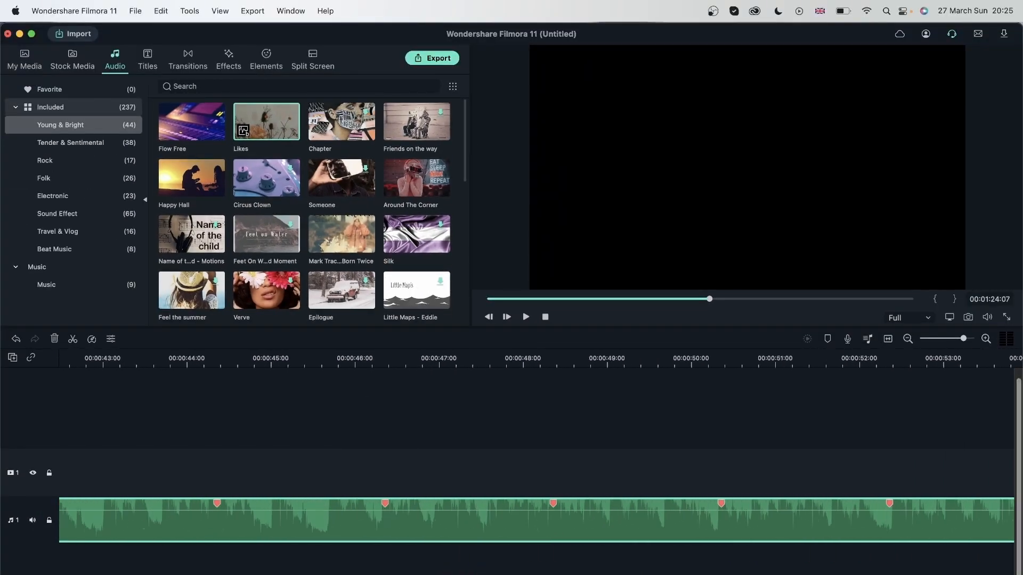
click(153, 360)
drag(154, 357, 92, 408)
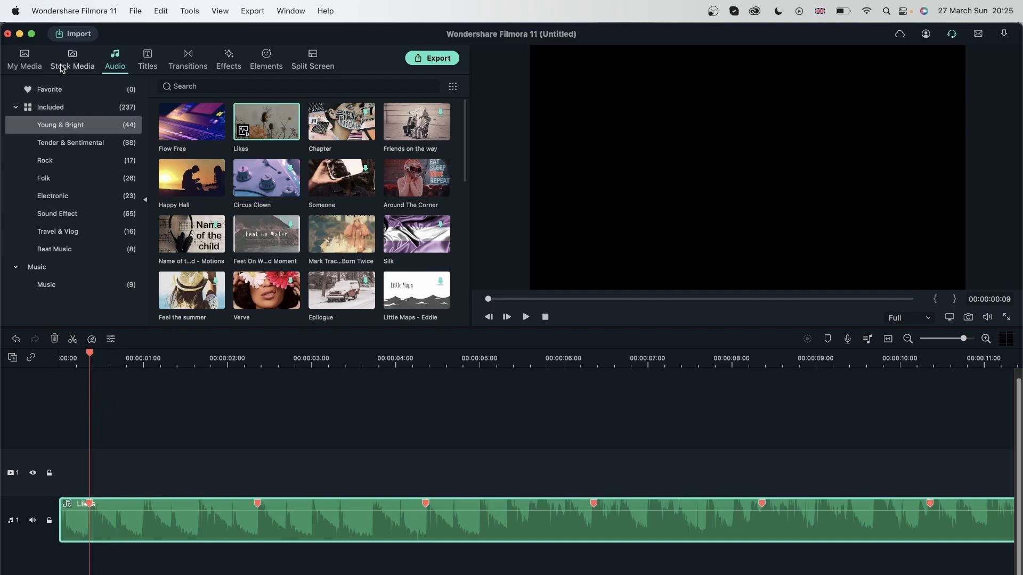
click(24, 60)
drag(191, 130, 103, 475)
click(141, 358)
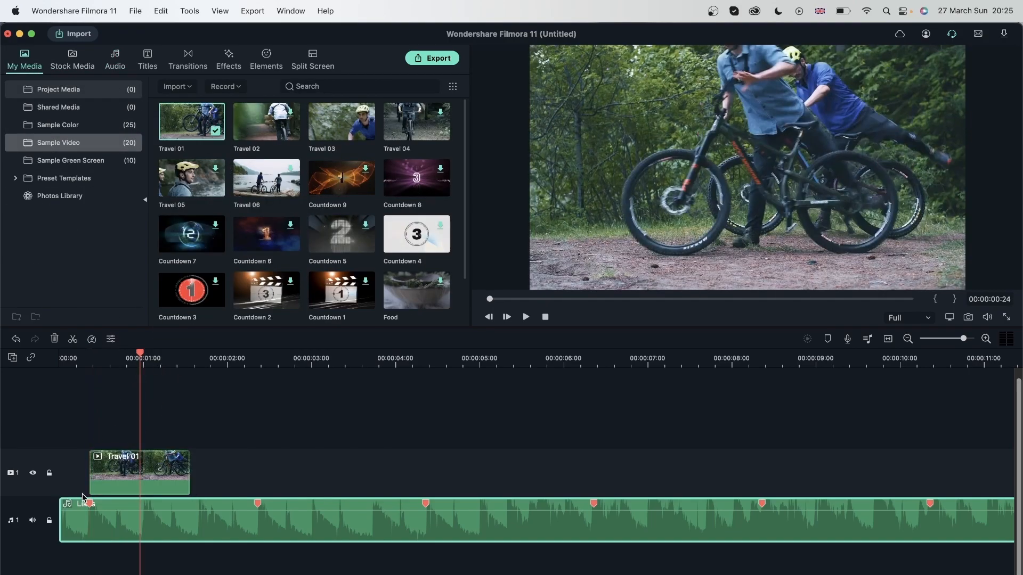
click(168, 487)
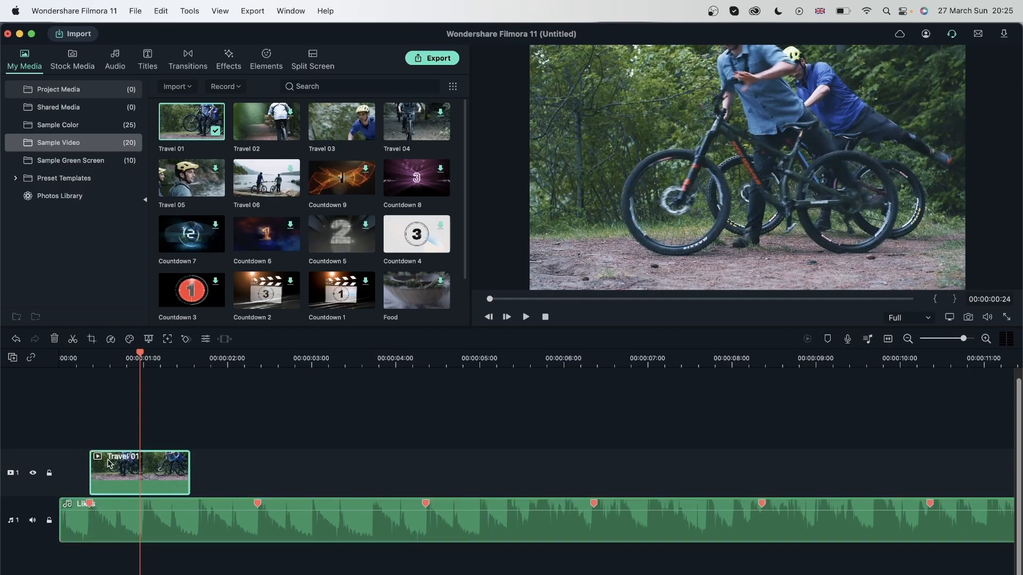
drag(151, 475, 150, 426)
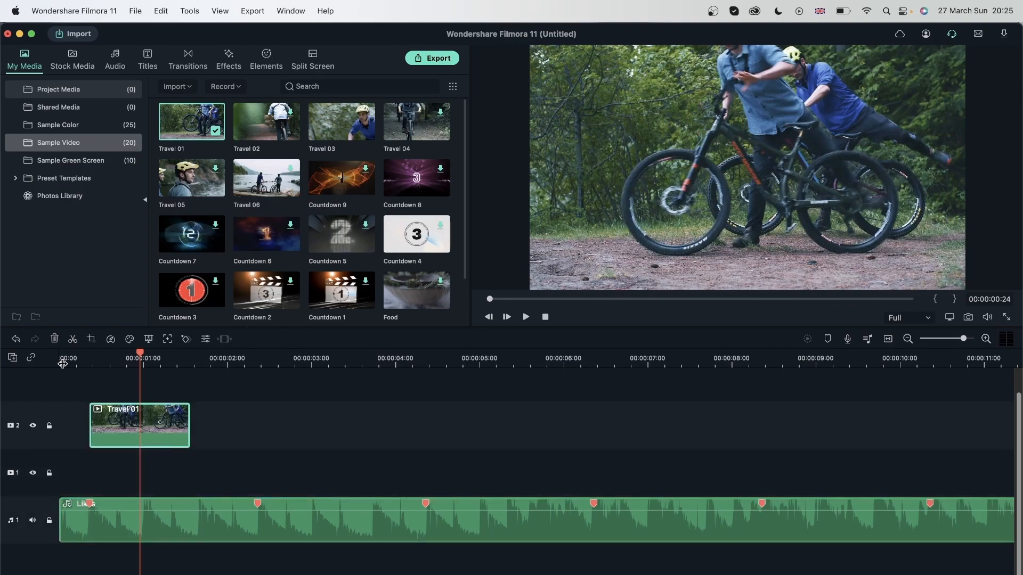
click(55, 341)
- Place the downloaded stock clip car-107843 on the first video track at the first beat marker, keeping the project settings of 1920X1080 25.00fps
click(79, 67)
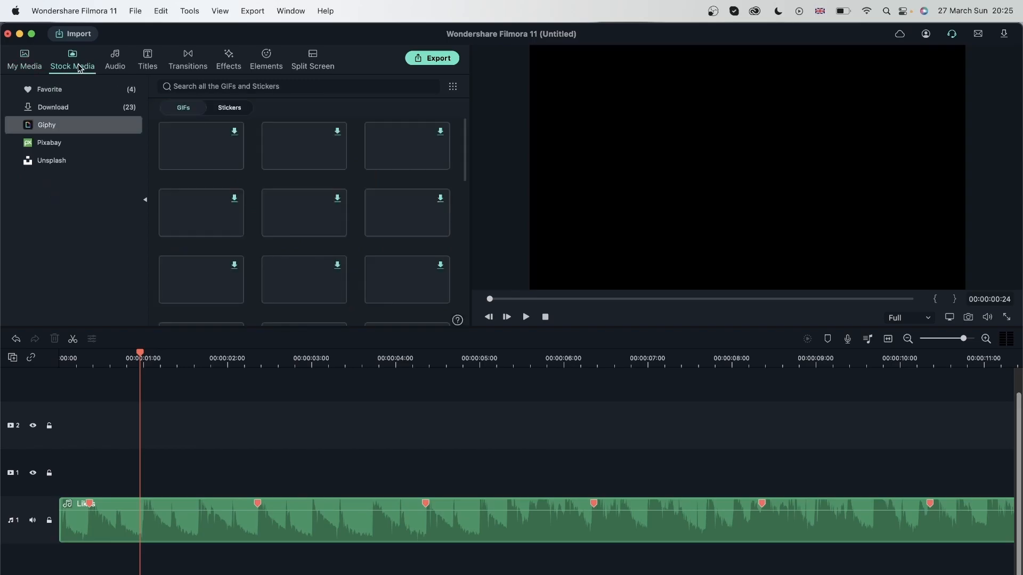
click(89, 112)
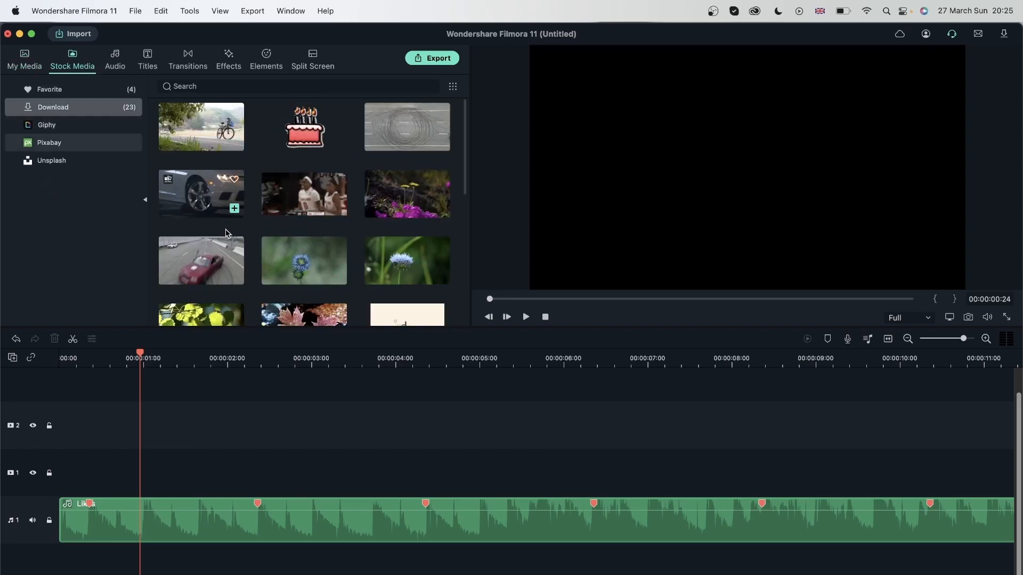
drag(216, 198, 94, 482)
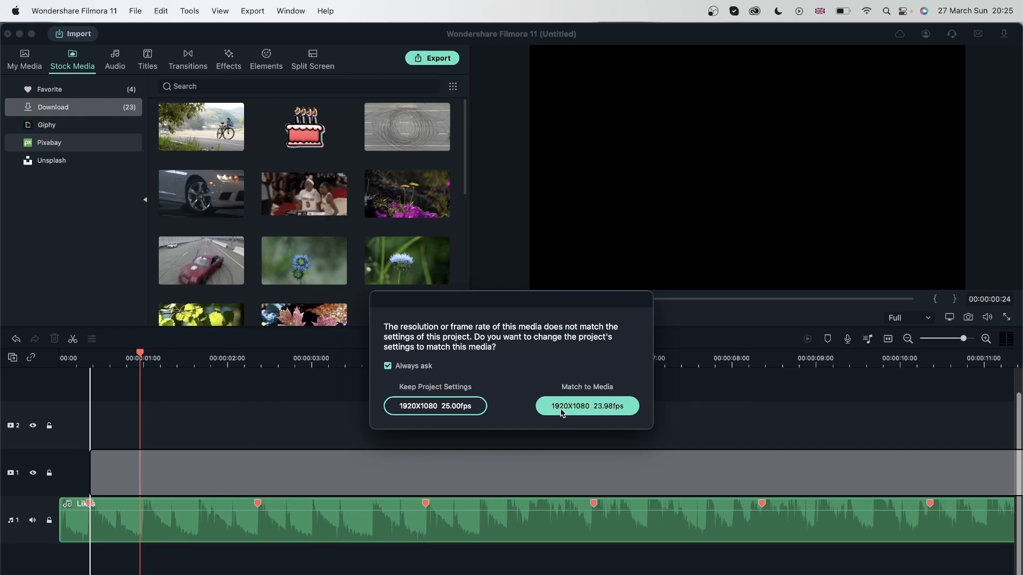
click(453, 407)
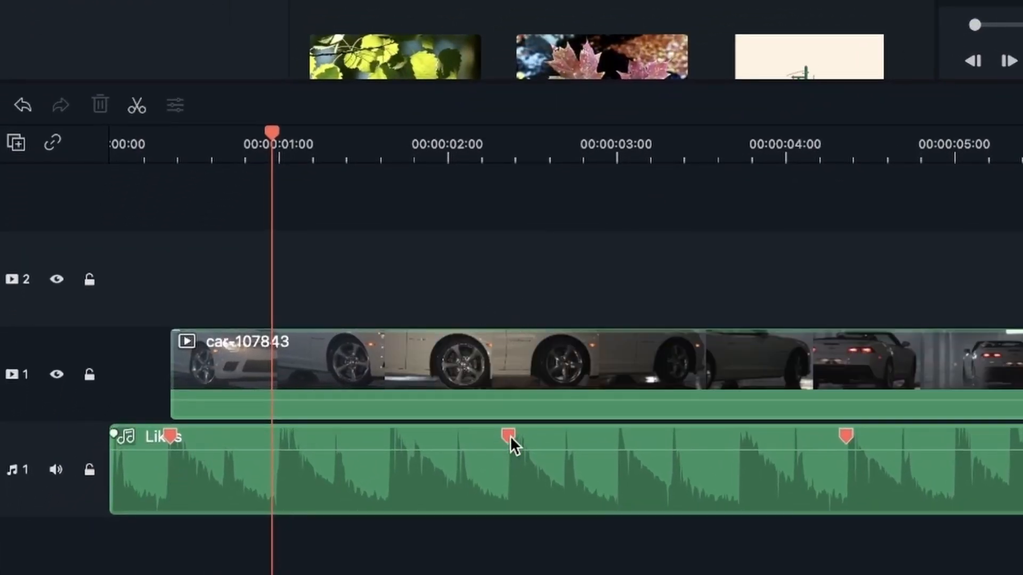
- Split car-107843 at the second beat marker and delete the part after it
click(509, 436)
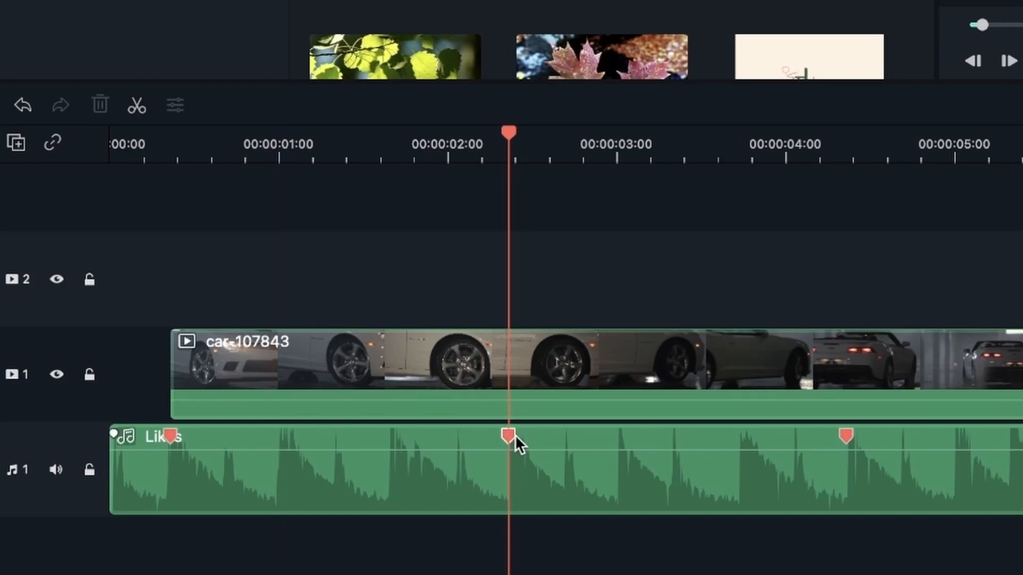
click(561, 380)
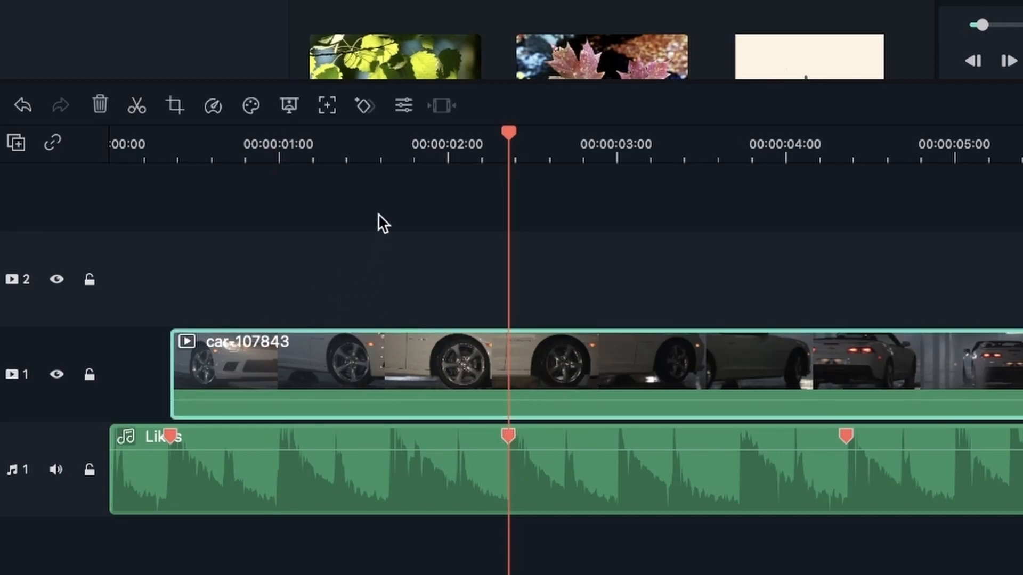
mouse_move(574, 366)
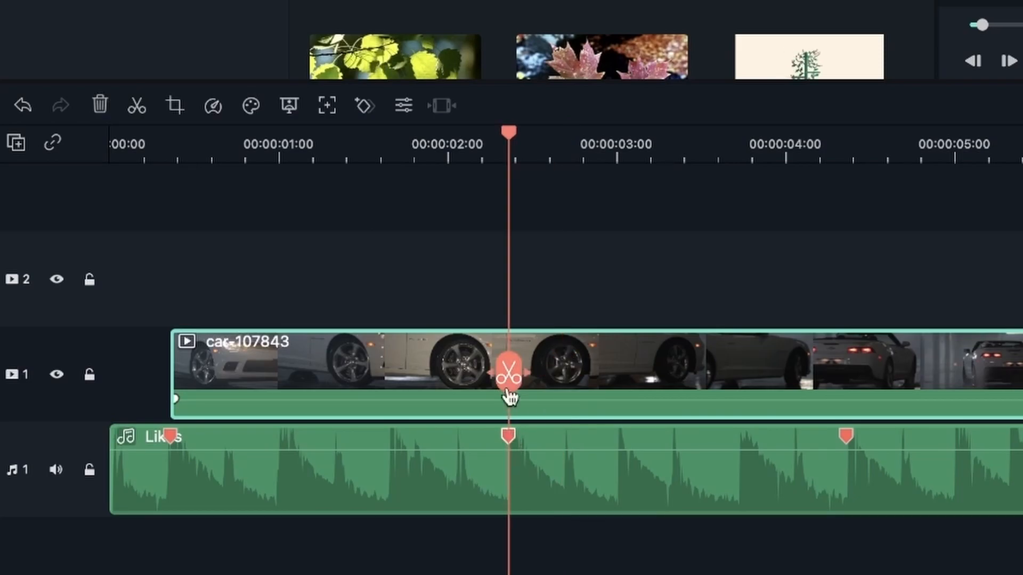
click(508, 394)
click(643, 370)
click(99, 105)
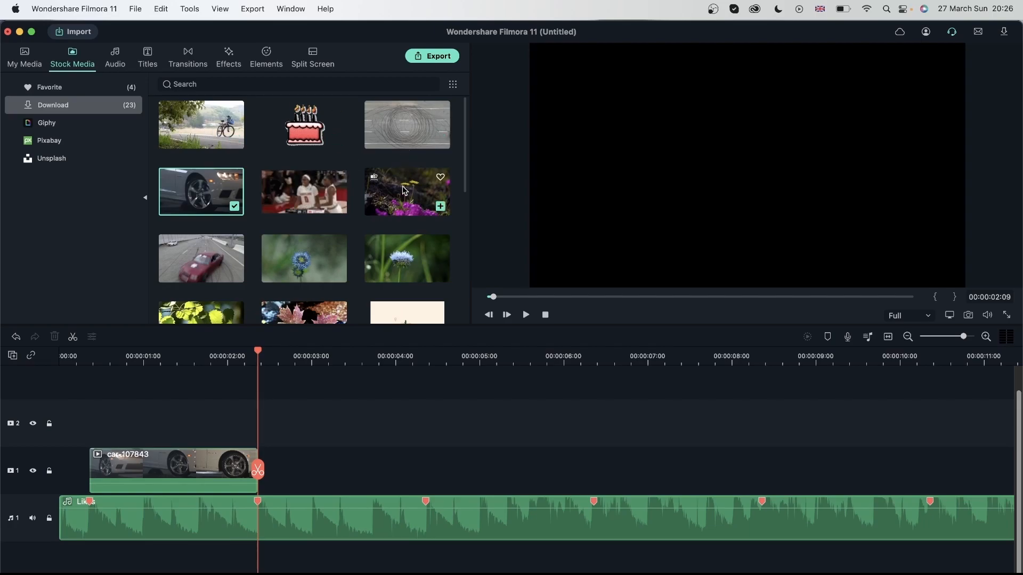
- Place the downloaded red drift car clip directly after car-107843 and move the playhead to the third beat marker at 00:00:04:09
scroll(304, 240, down, 1)
drag(202, 255, 364, 481)
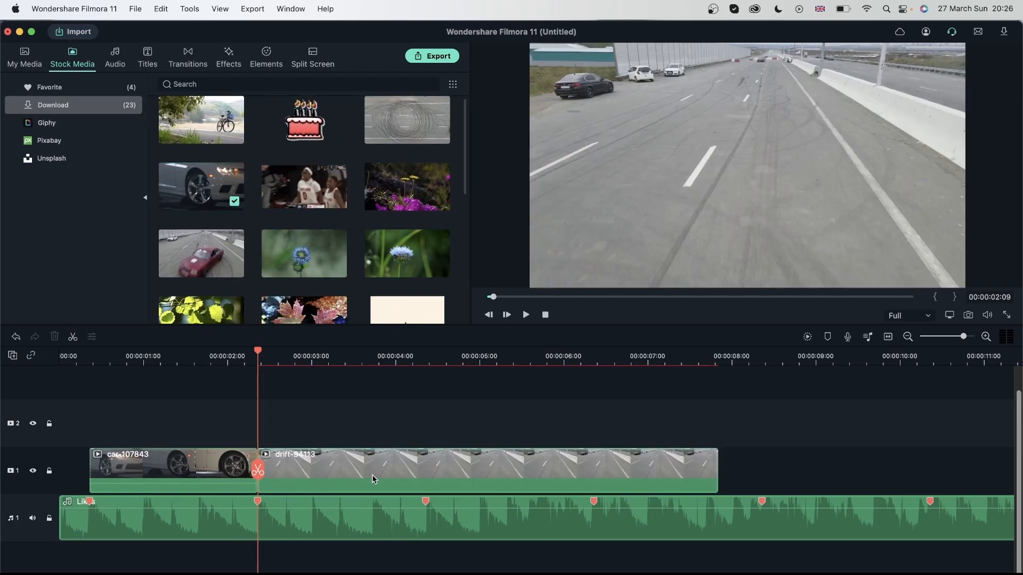
click(427, 505)
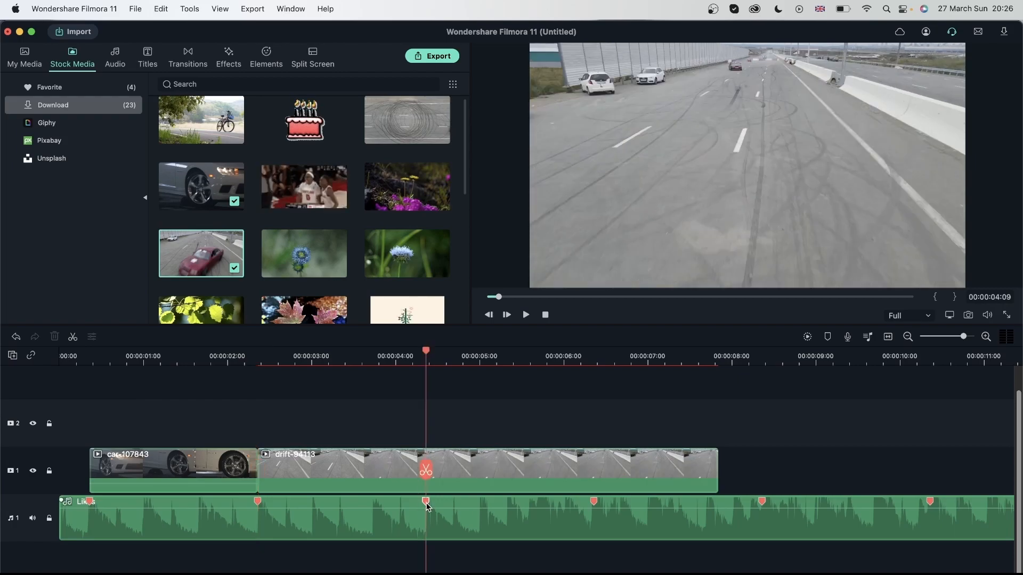
- Split the drift clip at the third beat marker and delete the part after it
click(427, 470)
key(super+z)
click(428, 471)
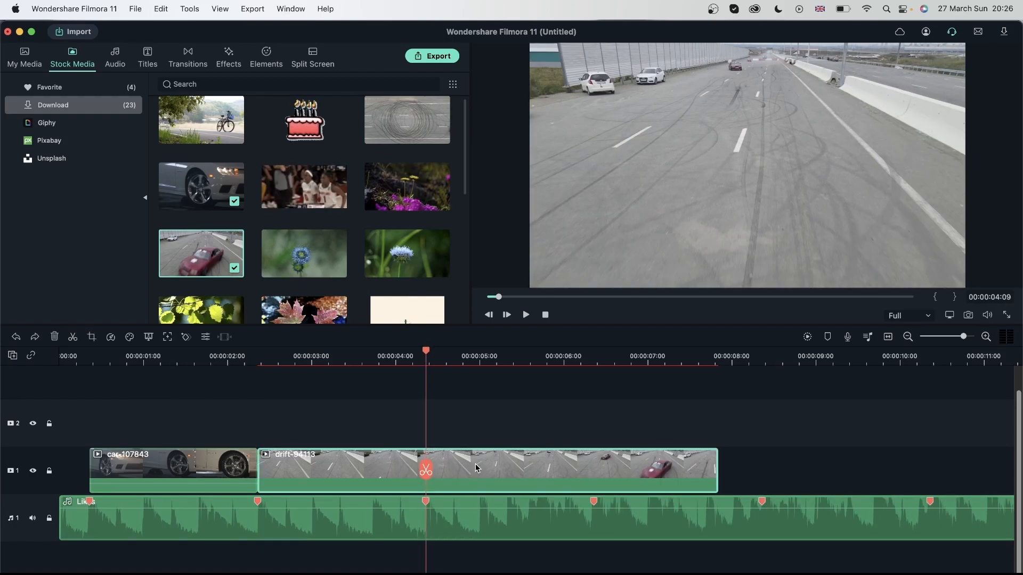
click(430, 472)
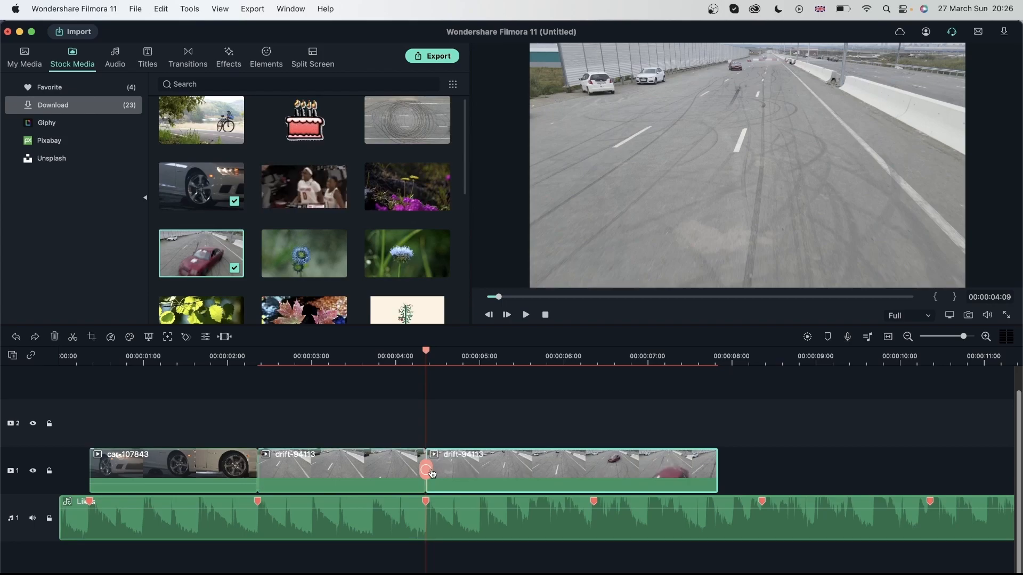
click(54, 337)
- Place the downloaded shipwreck stock clip directly after the drift clip on the first video track
scroll(354, 285, down, 3)
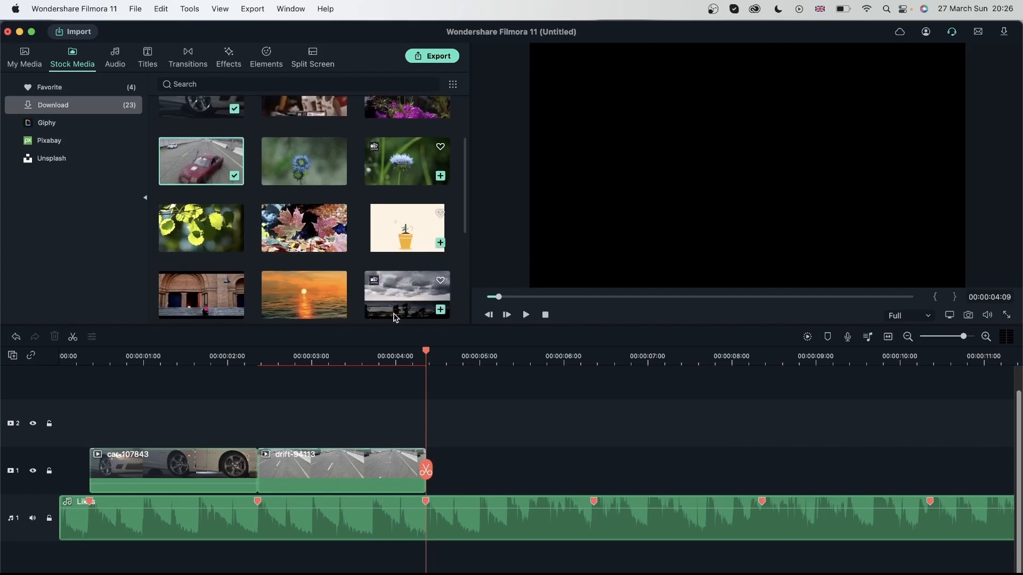
scroll(320, 281, down, 4)
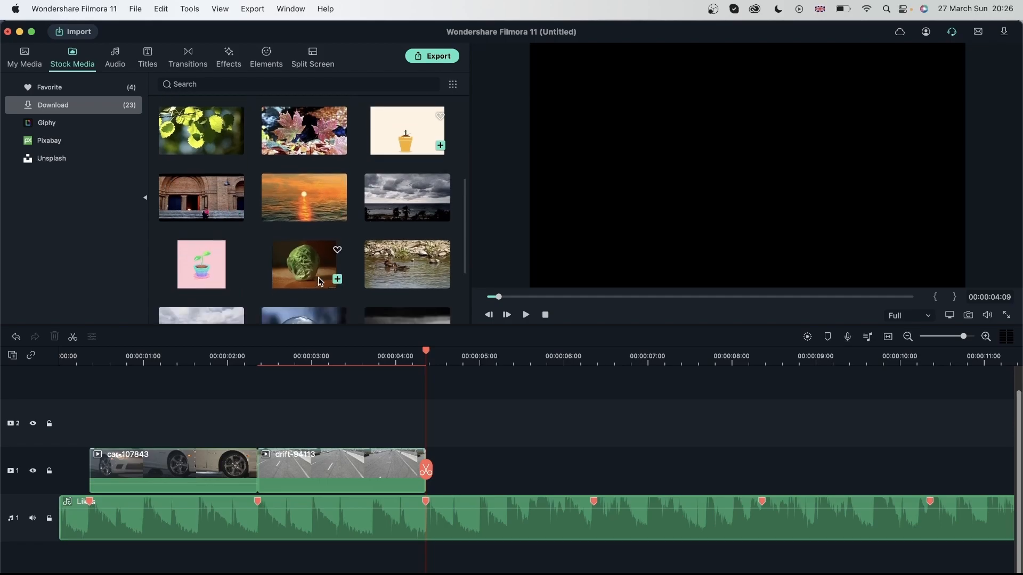
scroll(352, 254, down, 4)
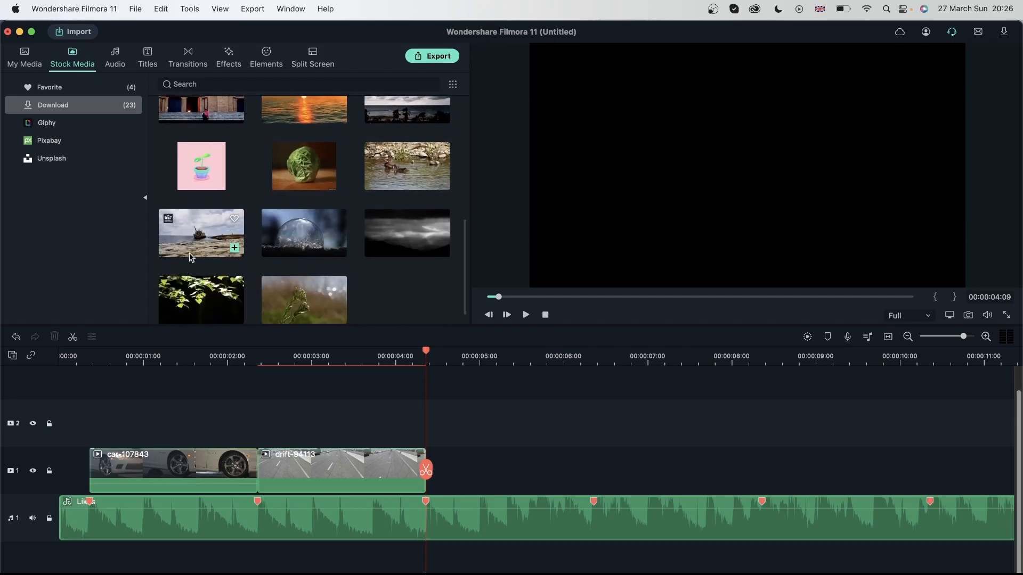
drag(195, 233, 470, 490)
- Split the shipwreck clip at the fourth beat marker, 00:00:06:09, and delete the part after it
click(594, 503)
click(595, 470)
click(595, 469)
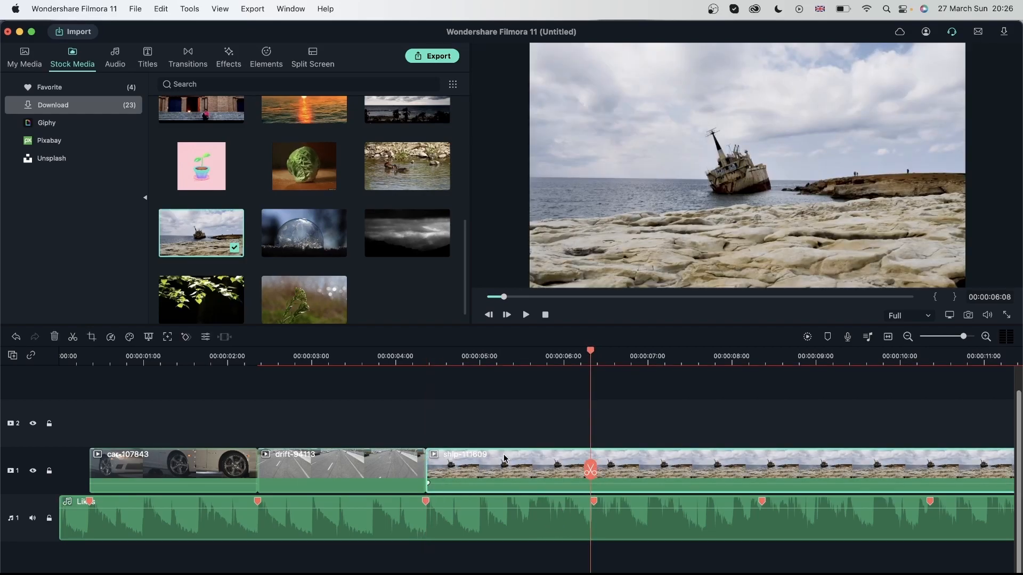
click(595, 503)
click(595, 470)
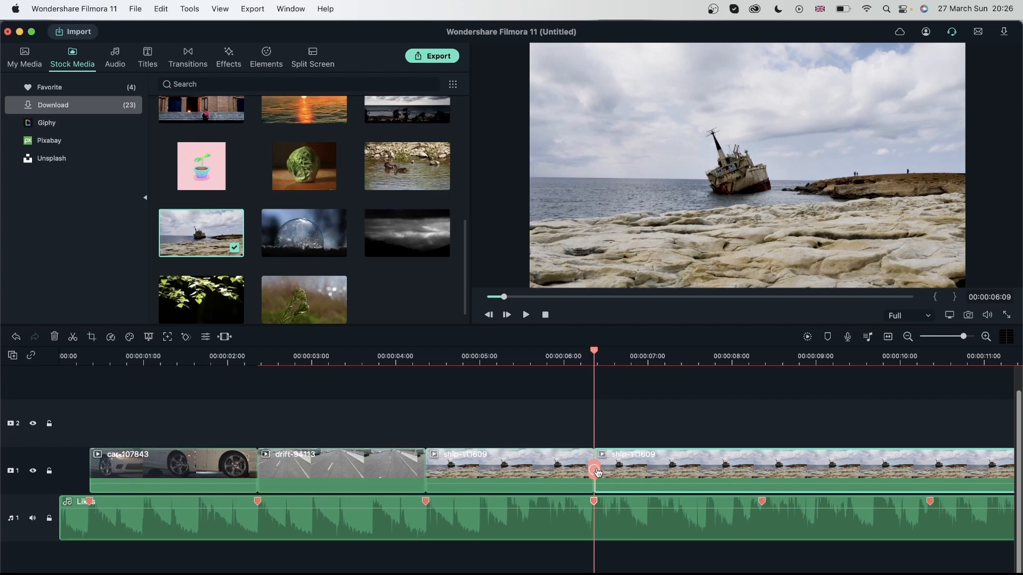
click(54, 336)
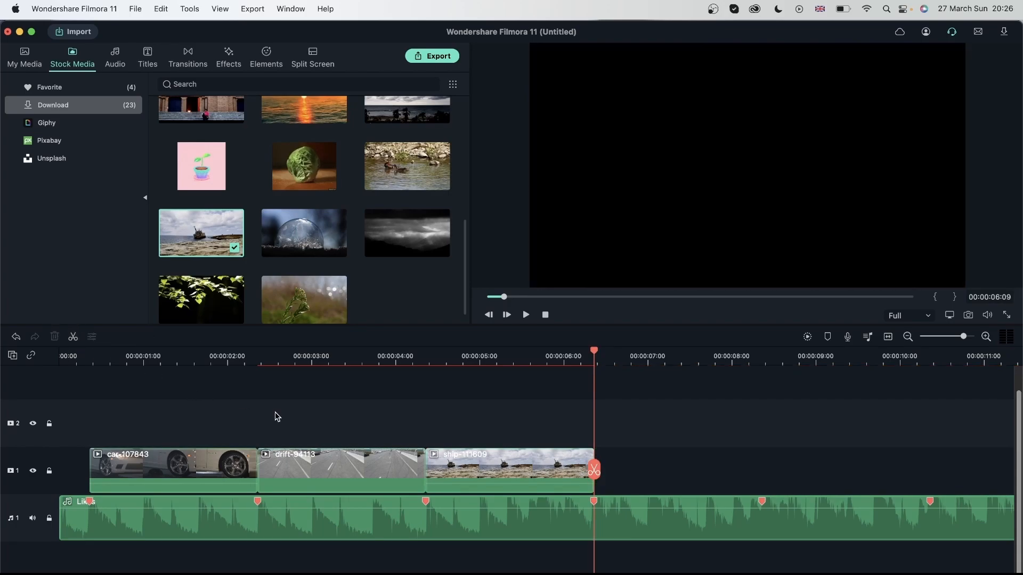
- Preview the three-clip sequence in full screen from 00:00:00:05 and return to the editor
click(76, 361)
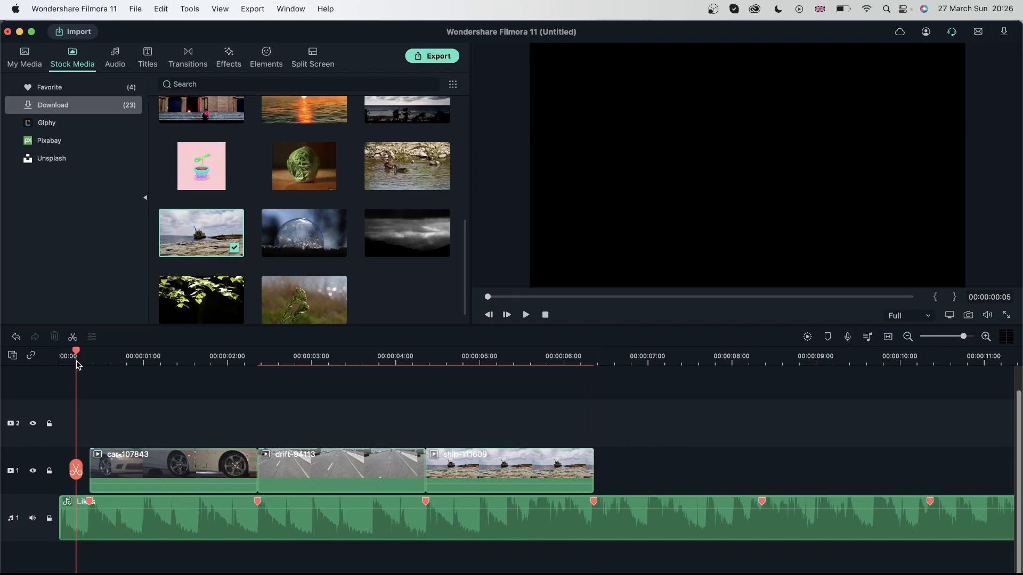
key(super+f)
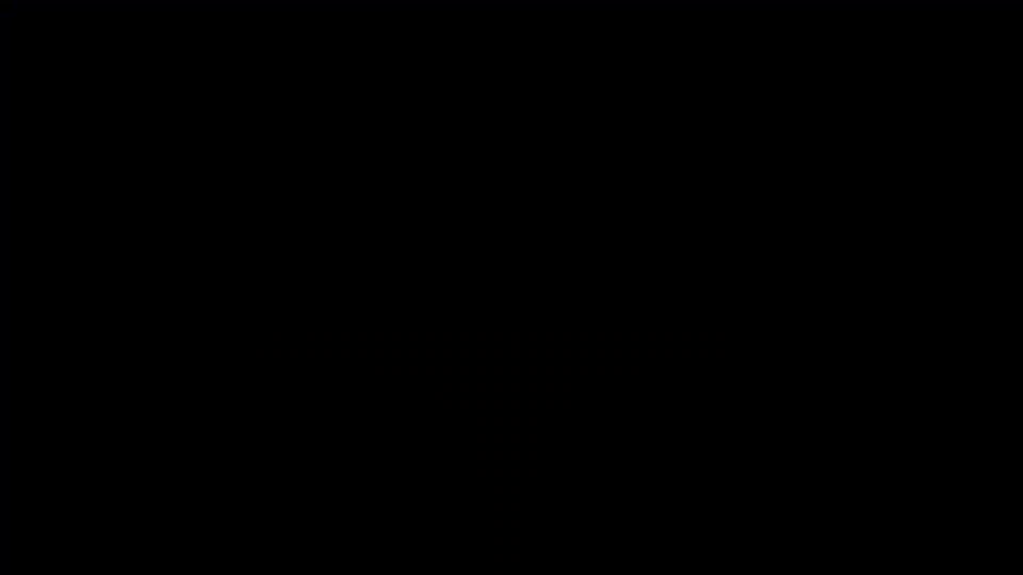
key(Escape)
- Scrub through the car and drift clips to check their cuts against the beat markers, and return the playhead to 00:00:00:05
click(76, 362)
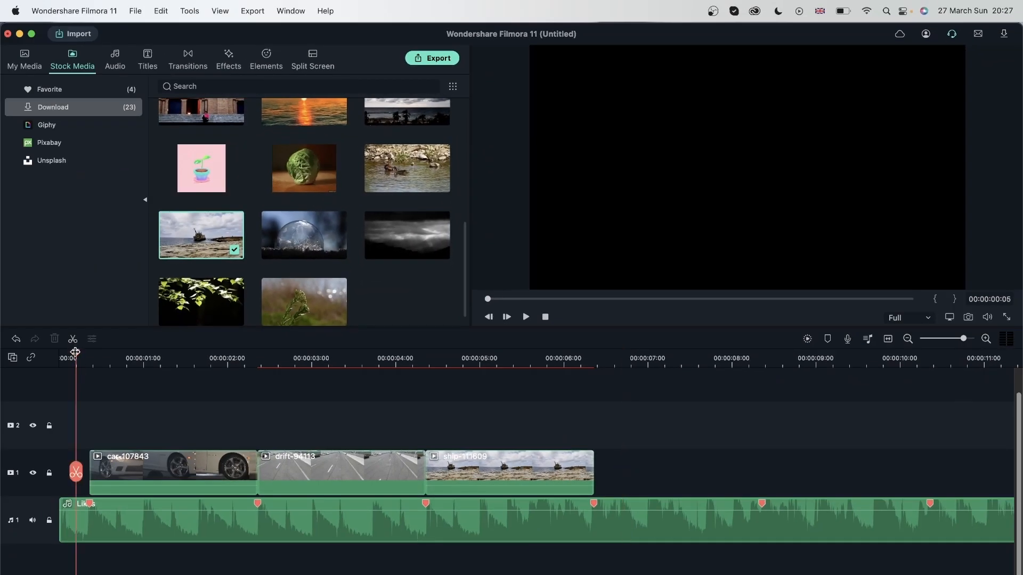
drag(76, 359, 378, 394)
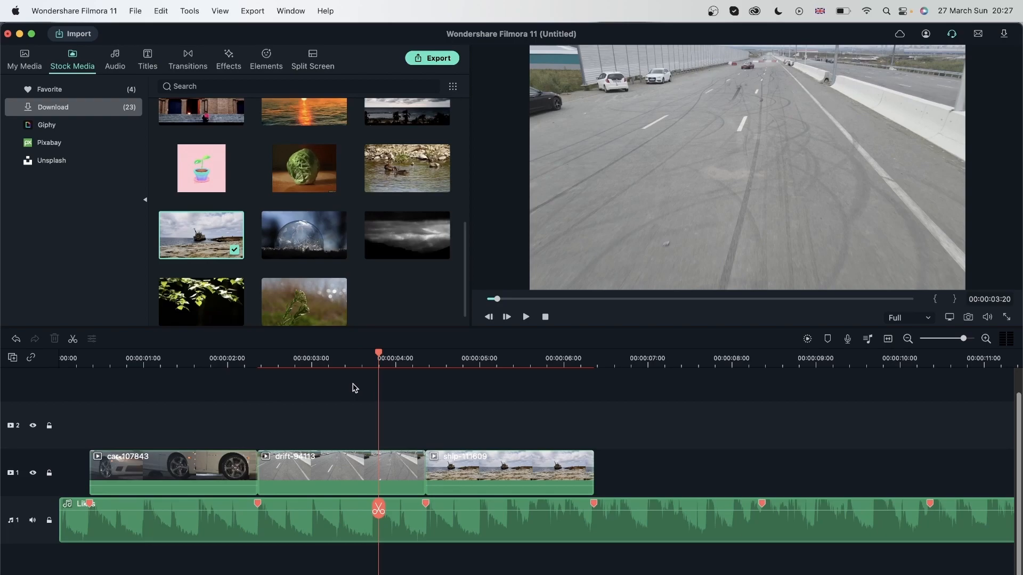
click(482, 547)
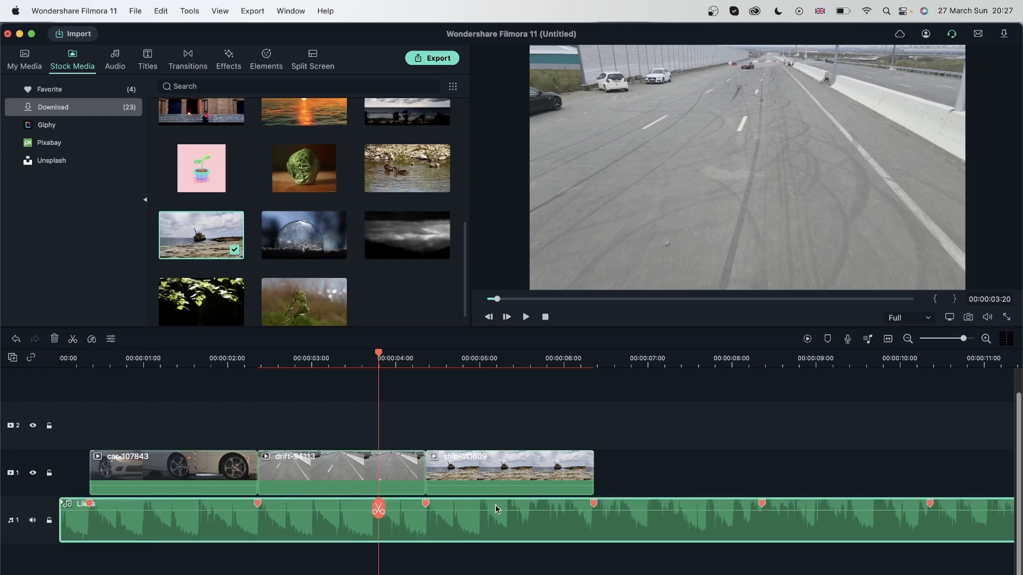
drag(377, 356, 181, 430)
click(690, 468)
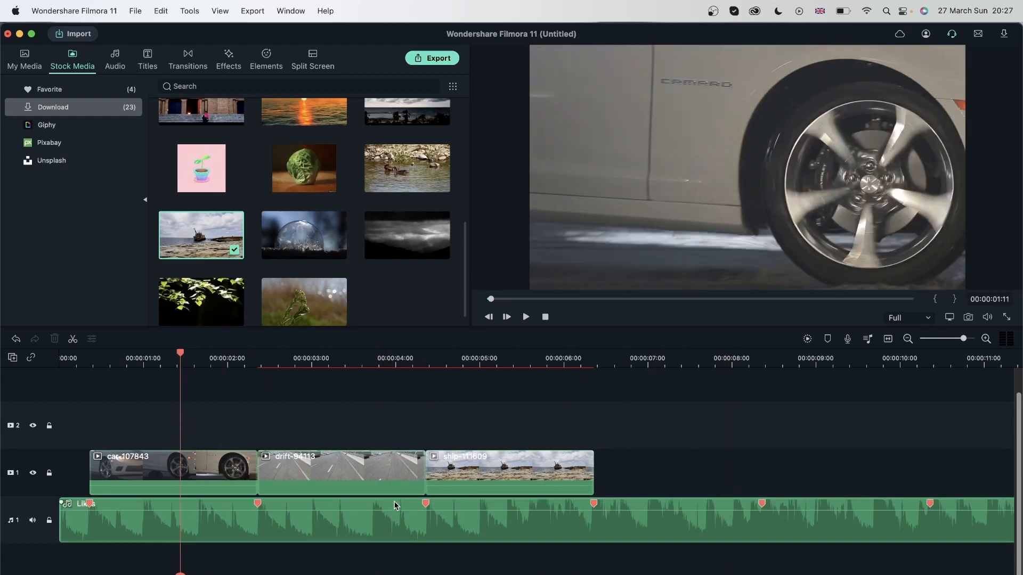
click(76, 358)
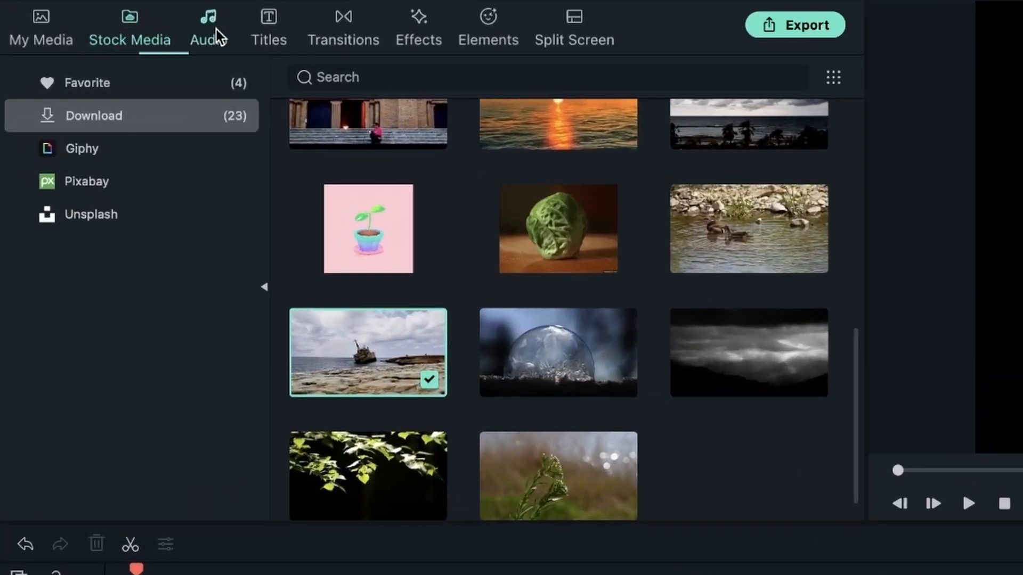
- Delete all three stock clips from the first video track and add an empty audio track below the Likes track
click(215, 31)
scroll(520, 216, up, 10)
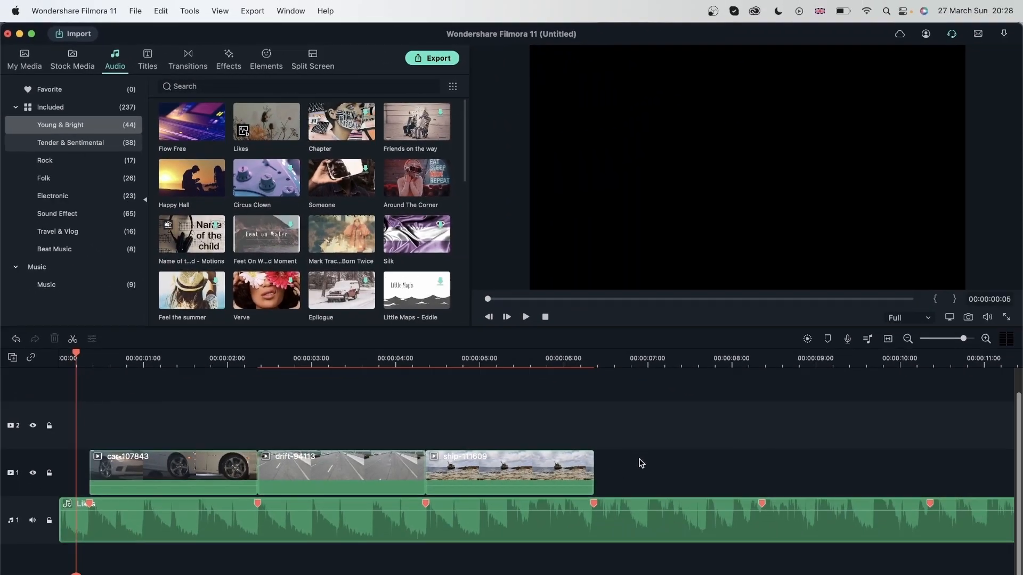
drag(641, 463, 99, 459)
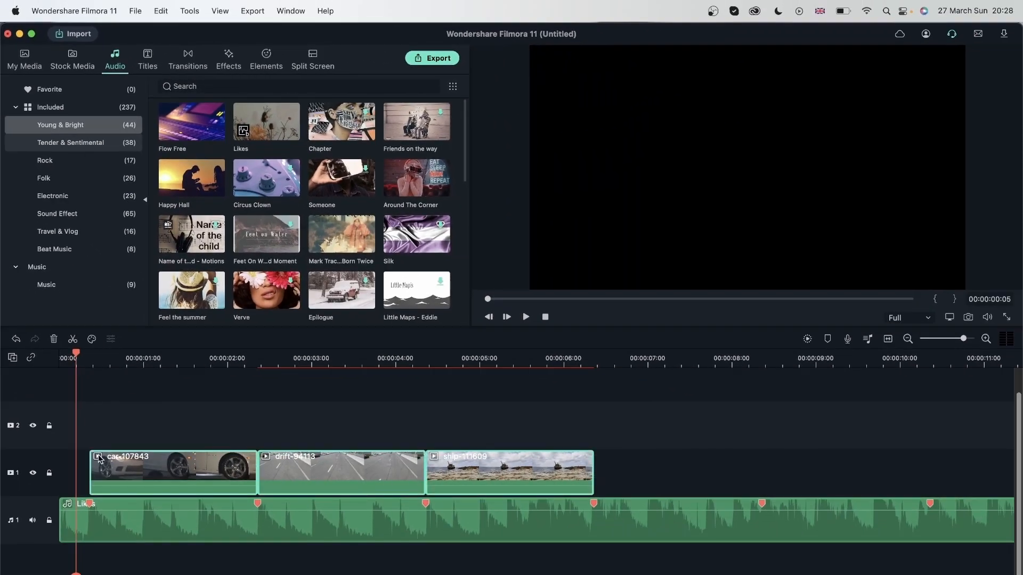
click(54, 339)
click(12, 358)
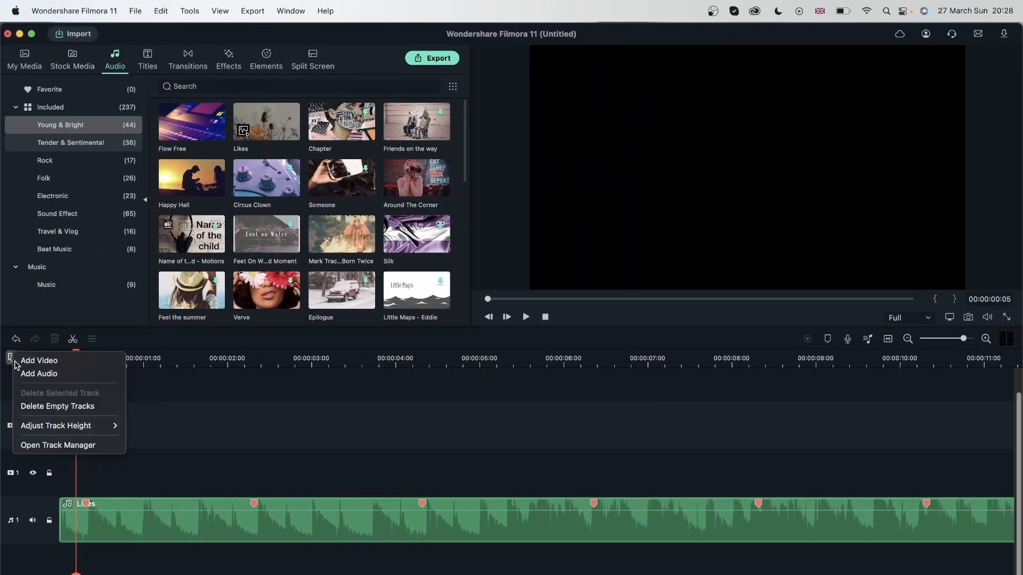
click(45, 374)
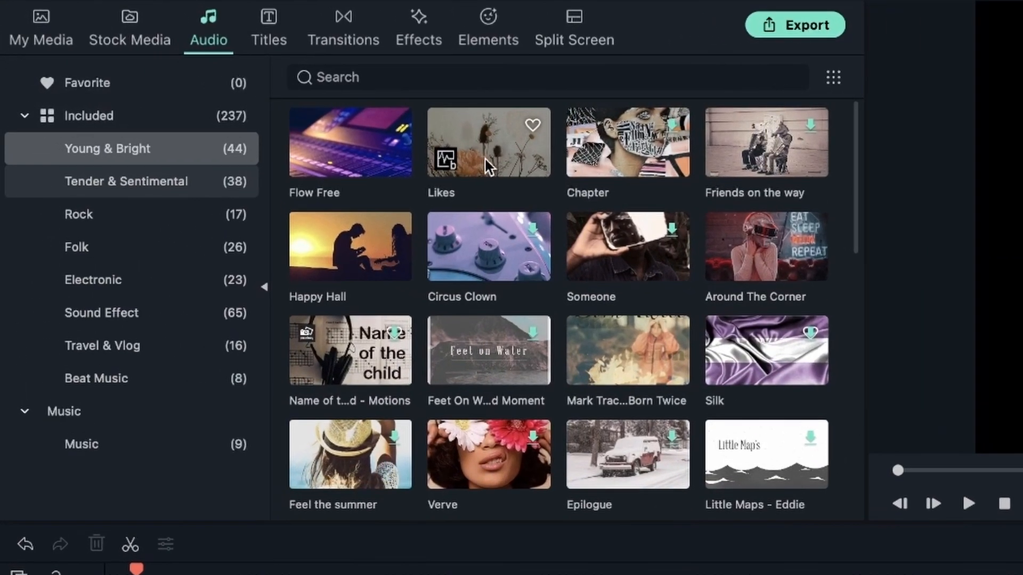
- Compare the beat commands available for the Likes and Flow Free songs in the Young & Bright audio library
click(484, 158)
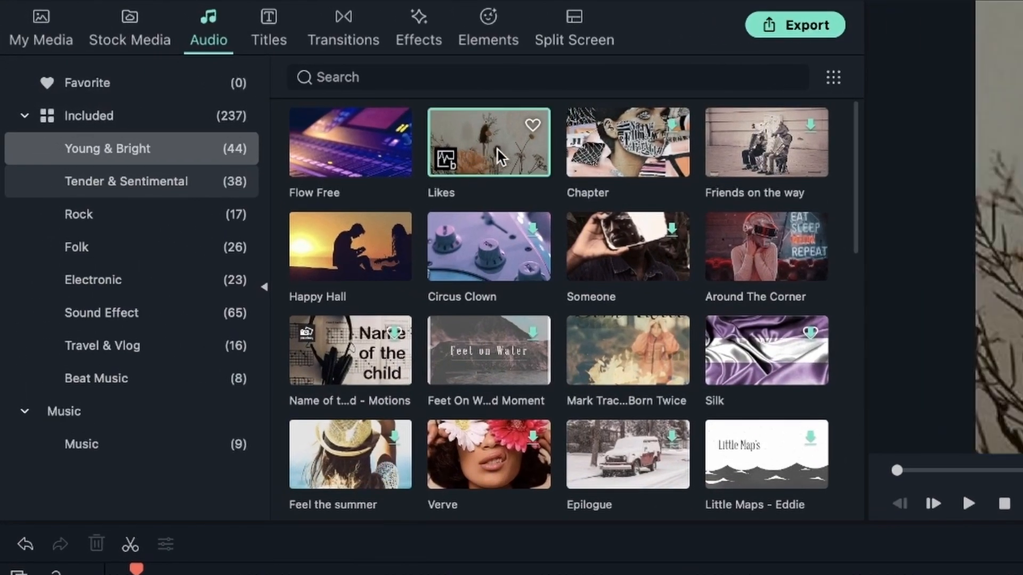
right_click(477, 145)
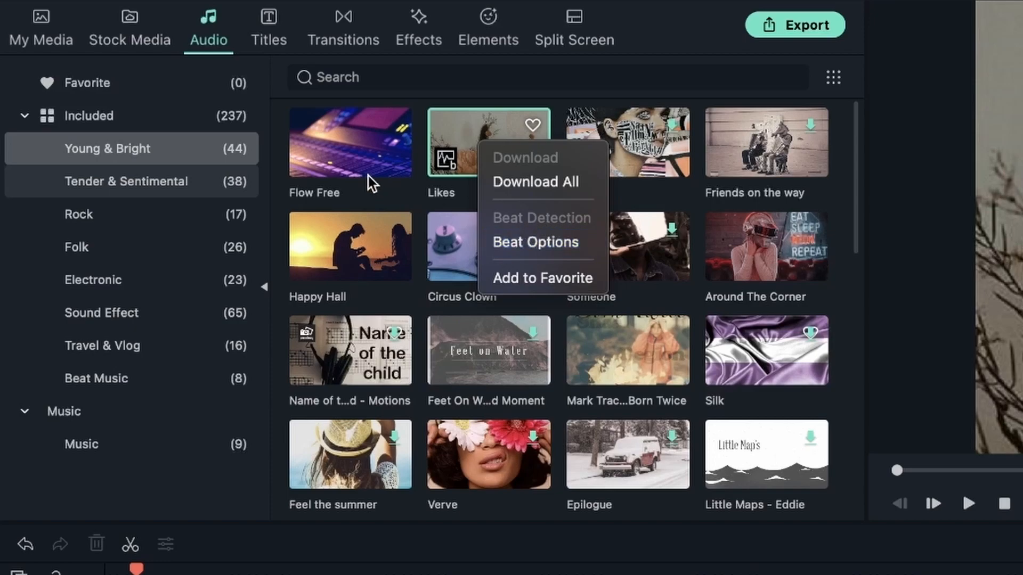
click(337, 146)
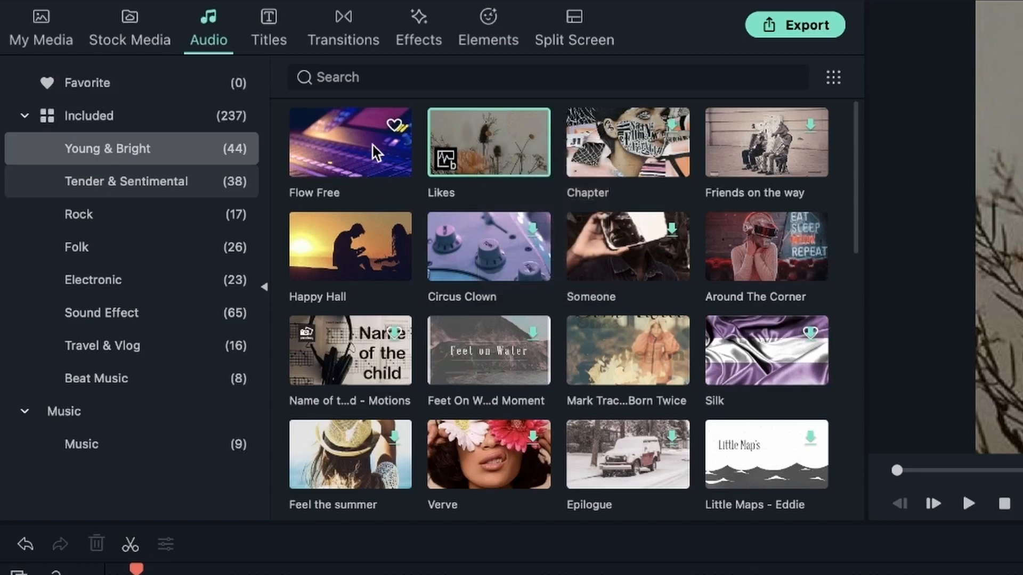
right_click(341, 154)
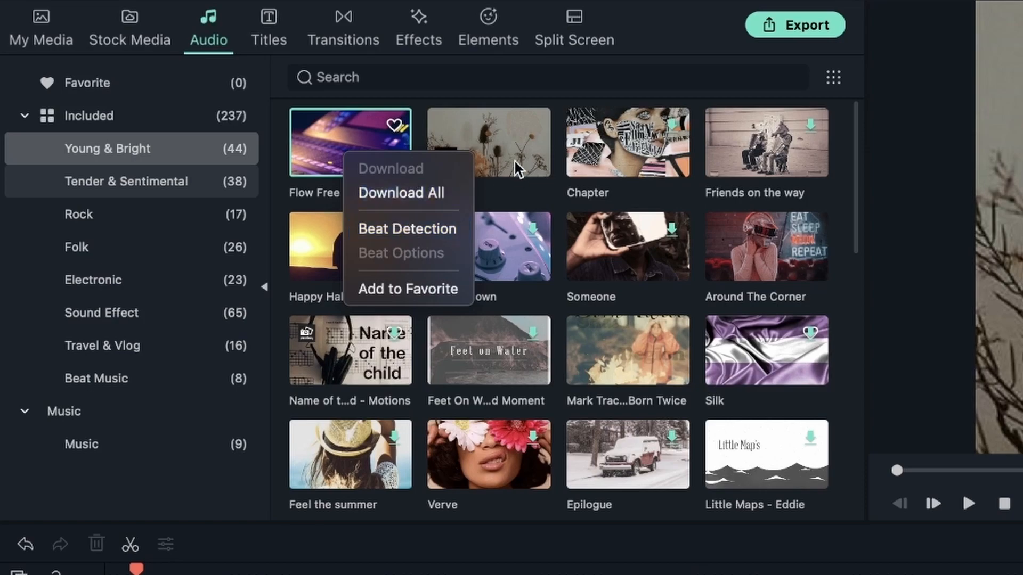
click(486, 165)
- Set the Beat Options of the Likes song to highlight every 8 beats
click(472, 141)
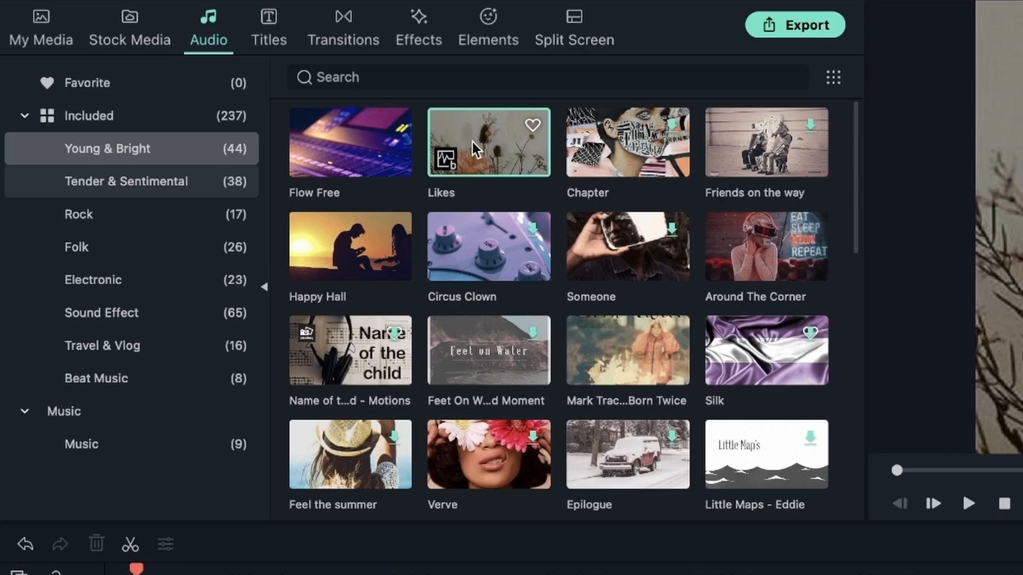
right_click(472, 141)
click(514, 245)
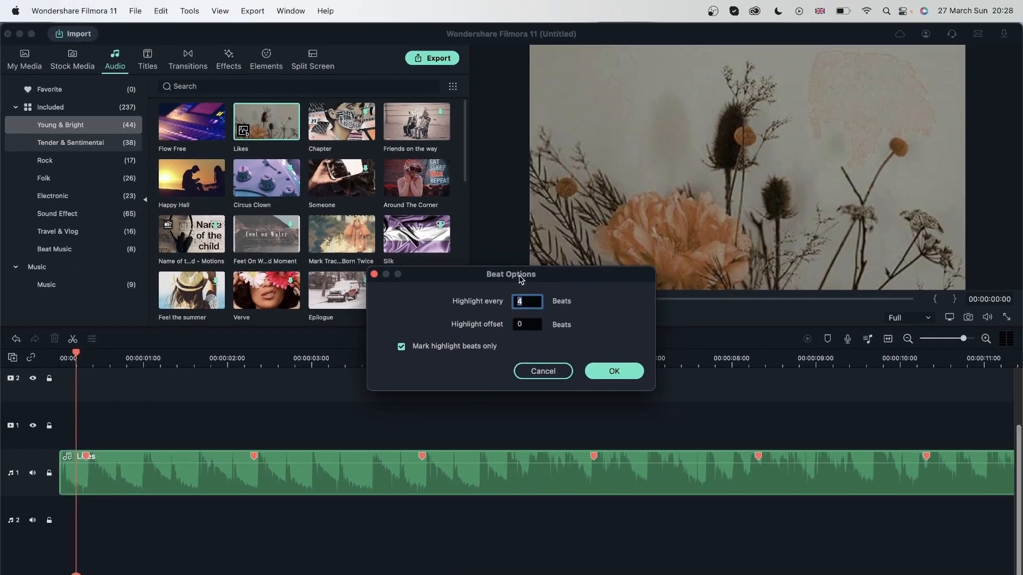
drag(521, 279, 643, 167)
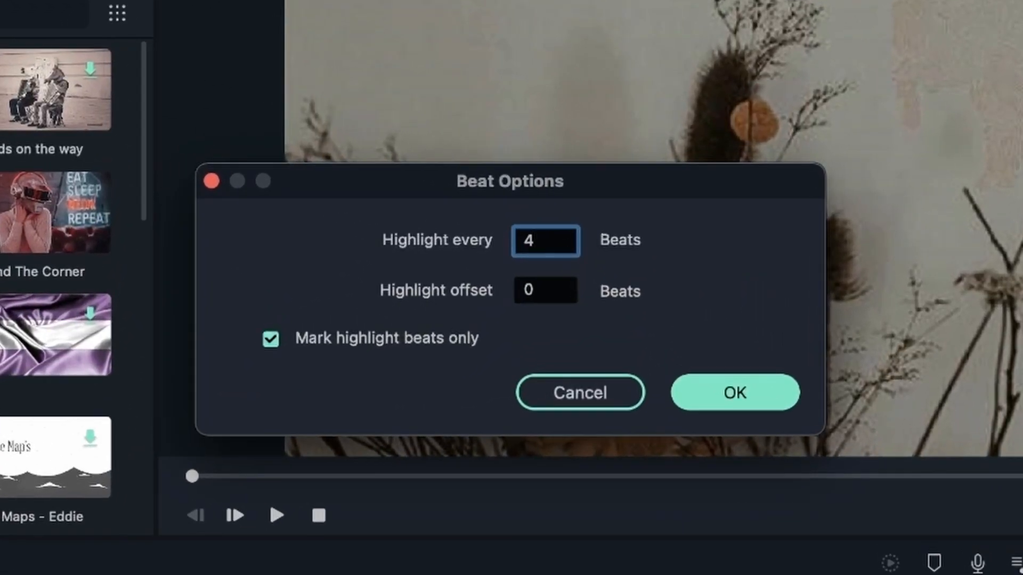
text(8)
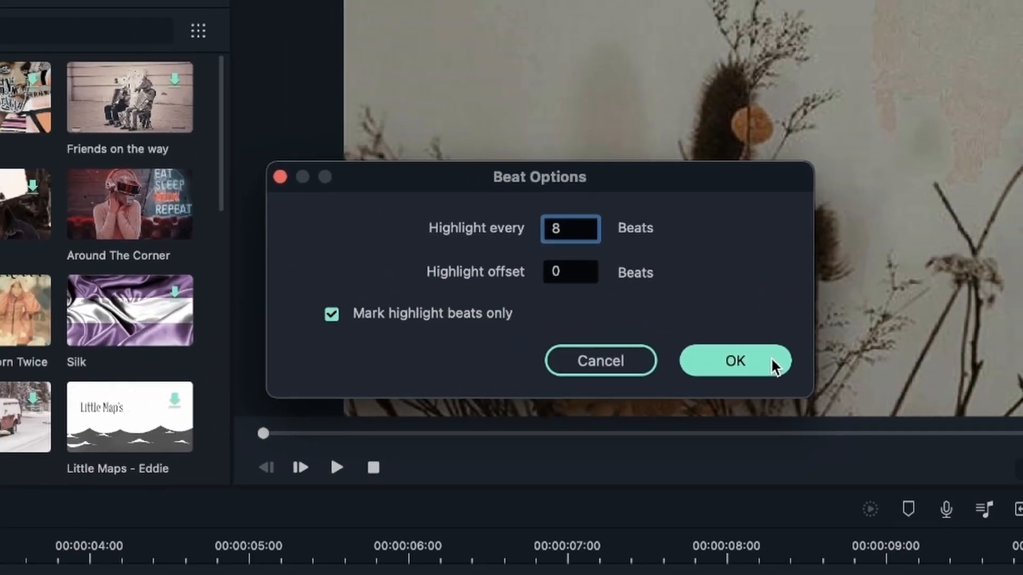
click(783, 397)
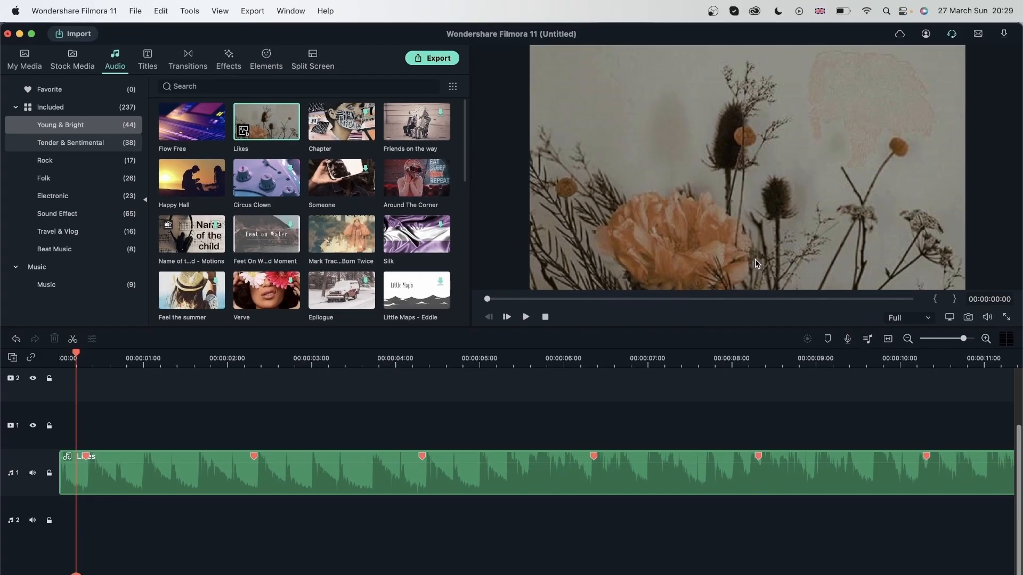
- Place the Likes song at the start of the second audio track and compare its beat markers with the first track's
drag(256, 128, 60, 517)
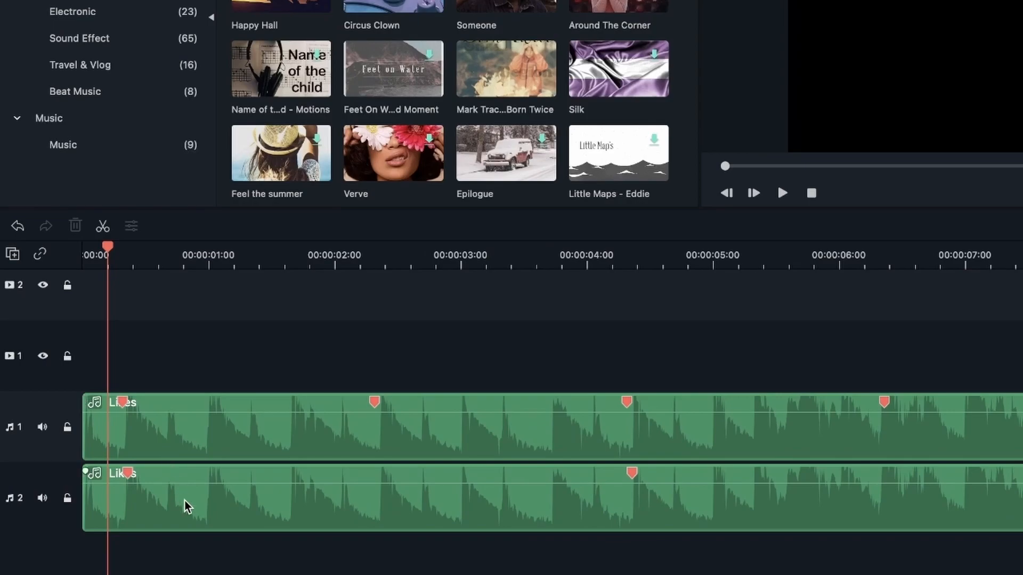
click(129, 473)
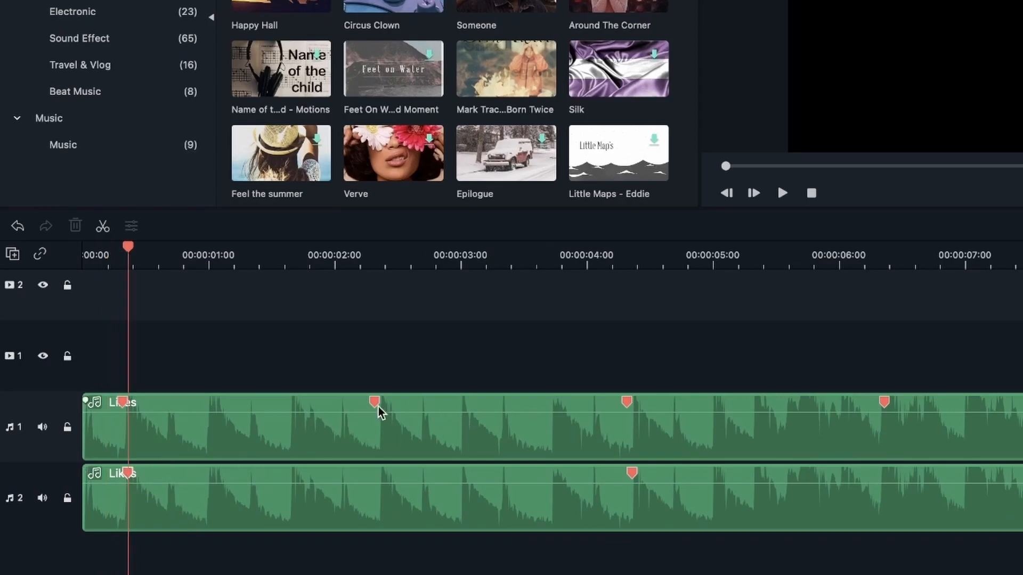
click(312, 423)
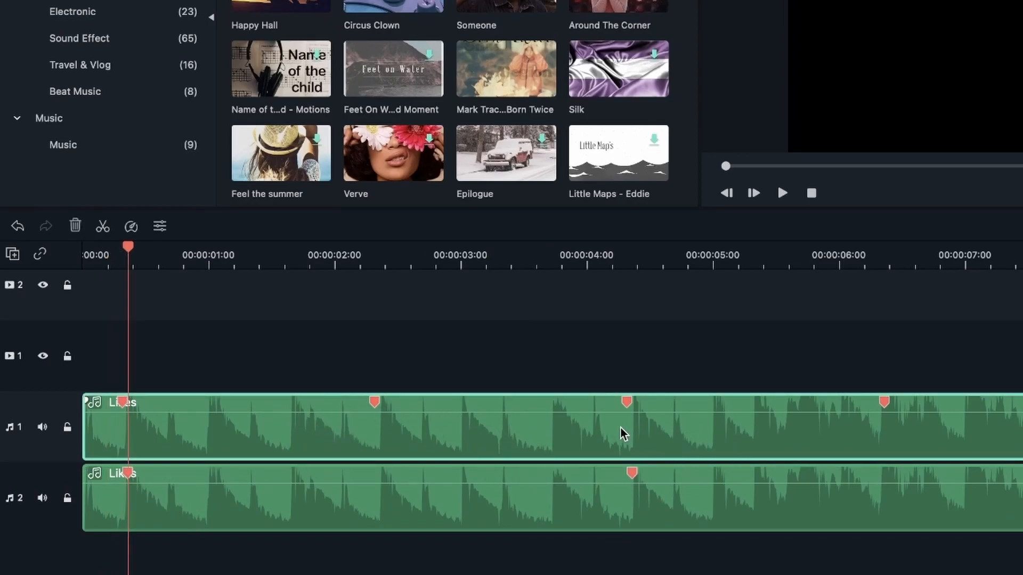
click(459, 495)
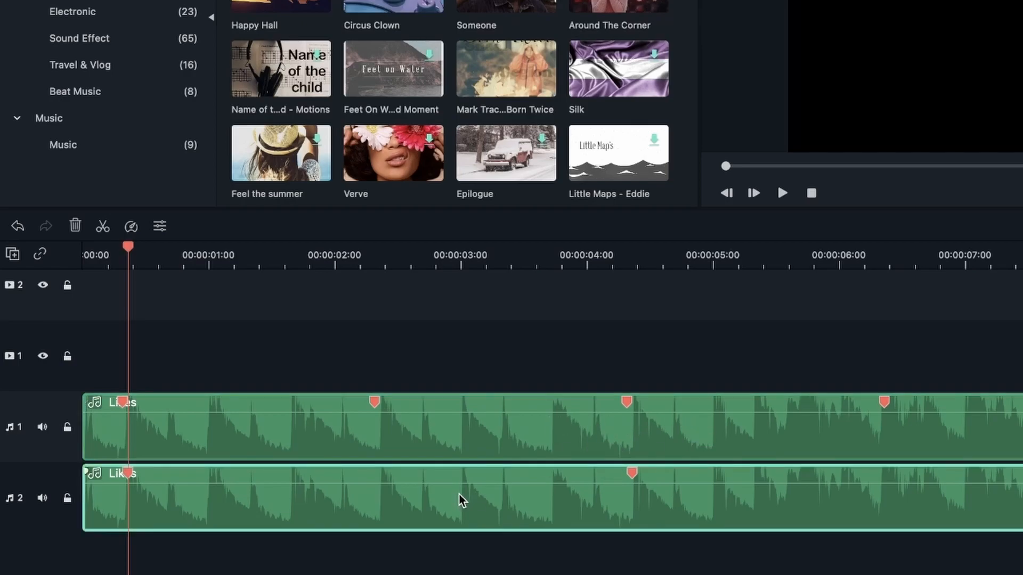
- Add a third, empty audio track to the timeline below the two Likes tracks
click(15, 261)
click(44, 281)
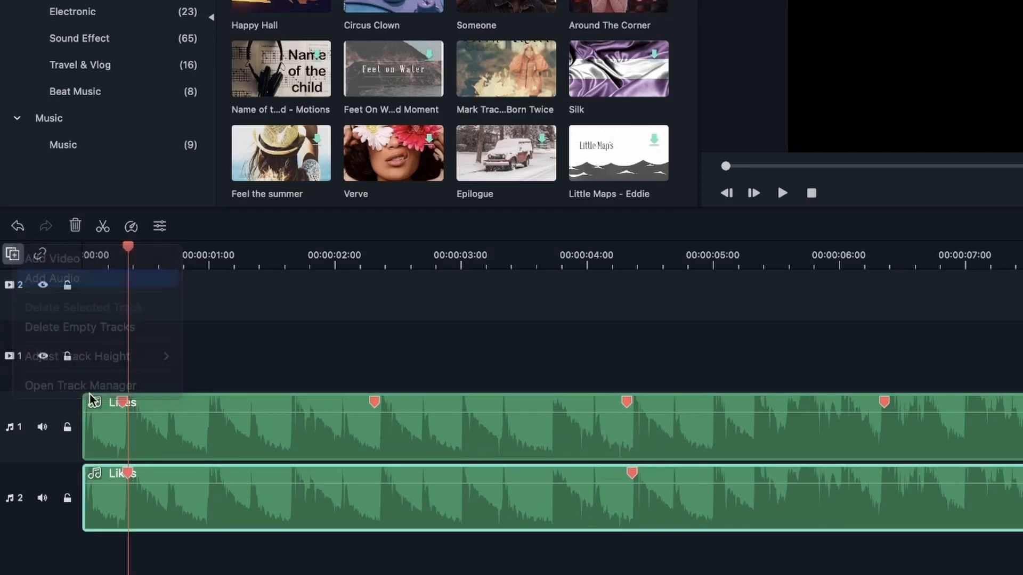
click(213, 536)
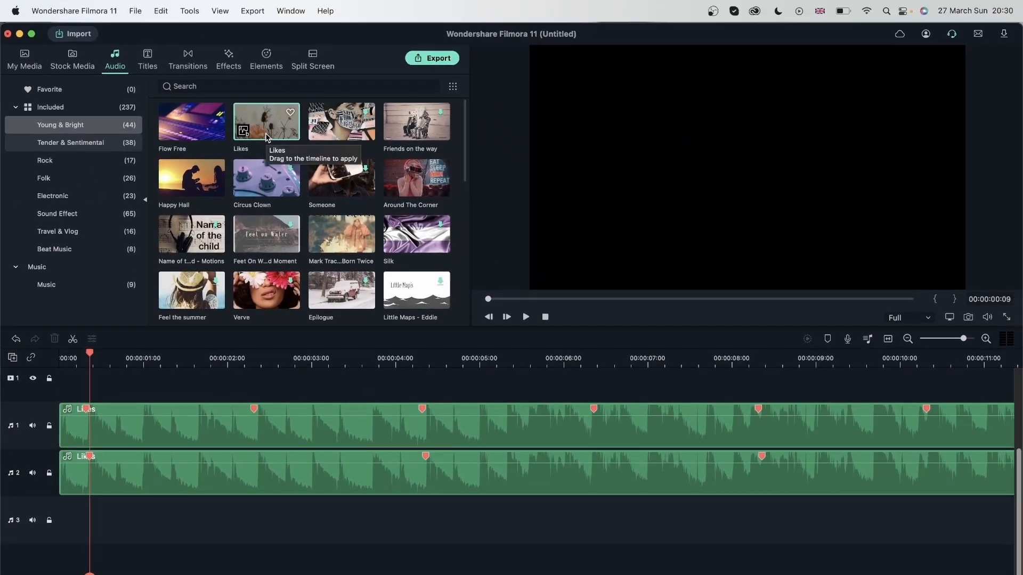
- Set the Beat Options of the Likes song in the audio library to highlight every 1 beat
right_click(267, 138)
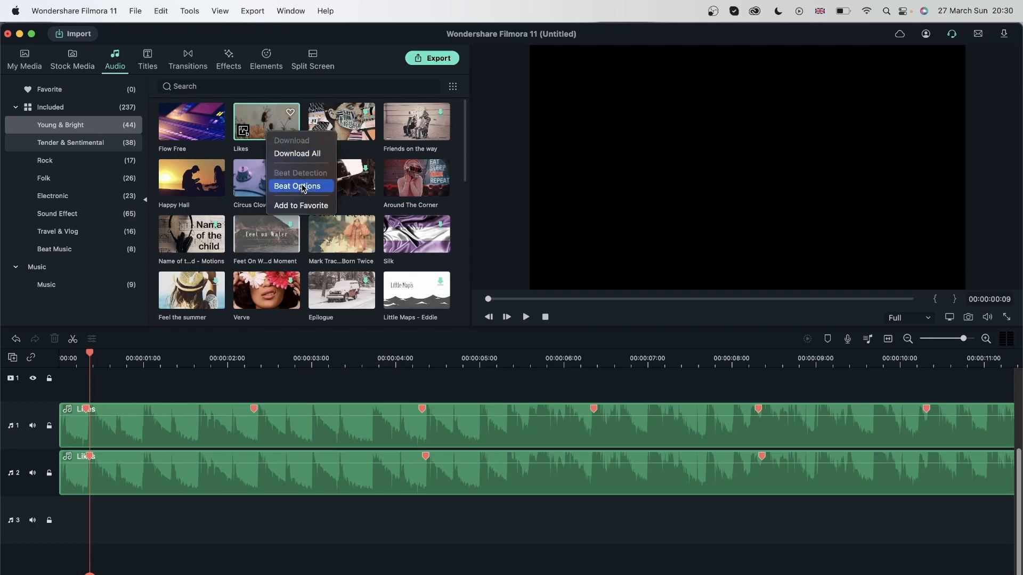
drag(562, 275, 659, 102)
text(1)
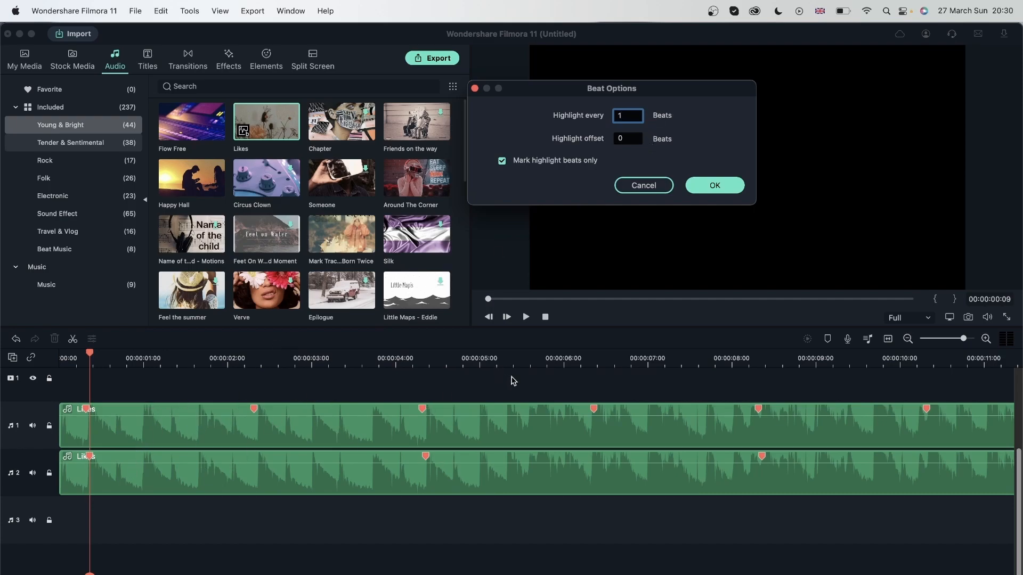
click(713, 186)
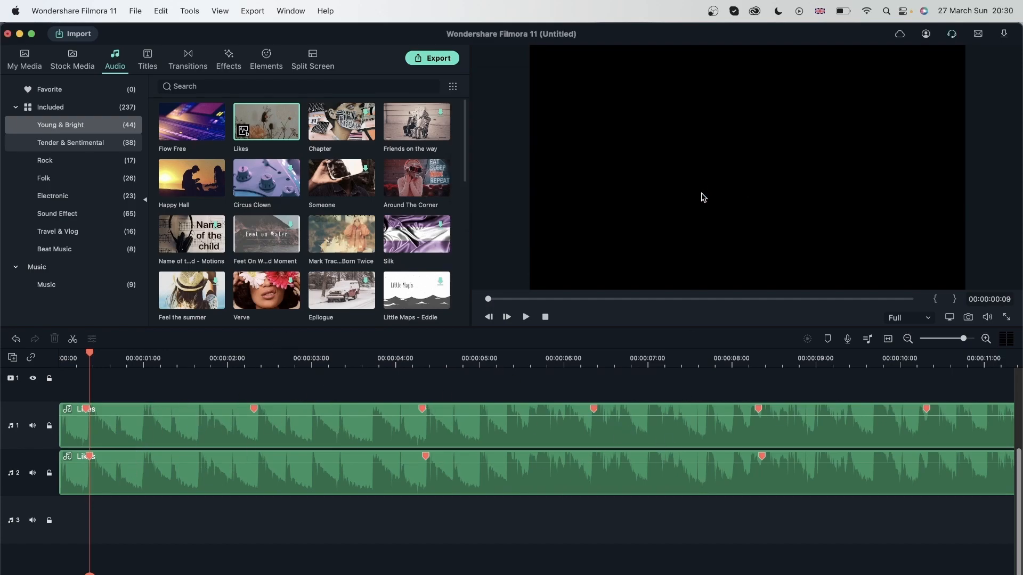
- Place the Likes song at the start of the third audio track and compare all three tracks' beat markers from the timeline start
drag(267, 122, 95, 493)
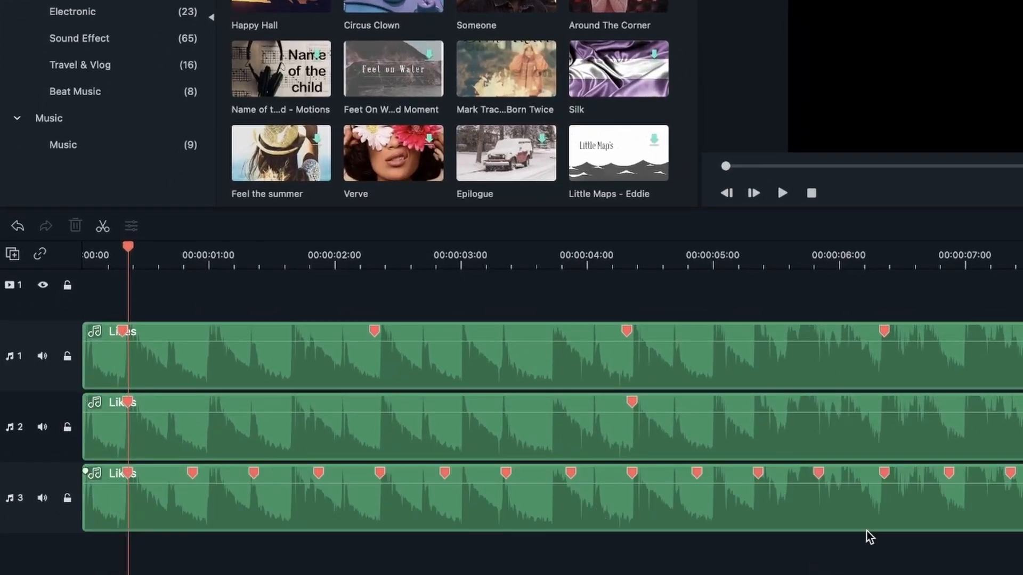
drag(128, 248, 84, 381)
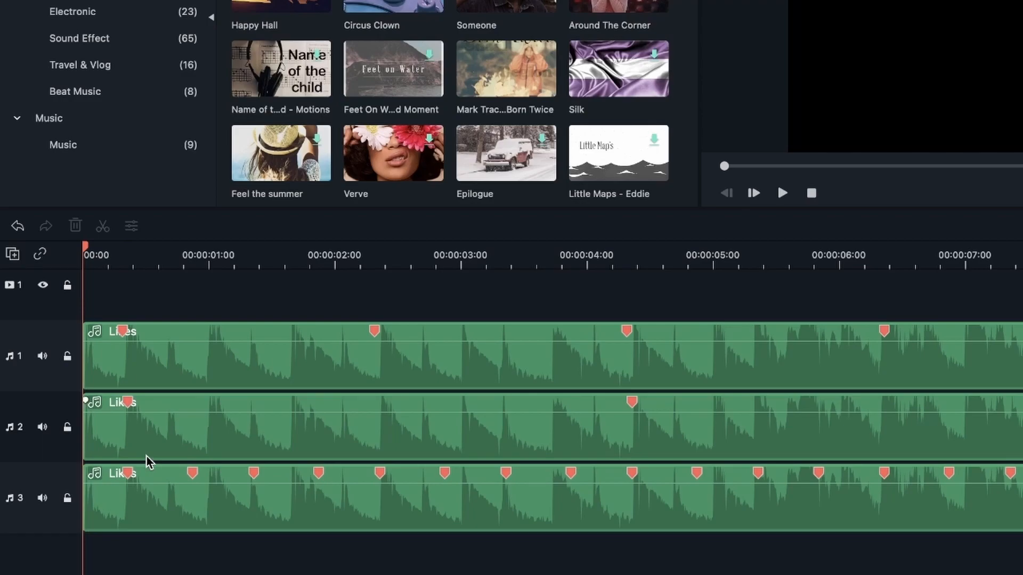
click(297, 372)
click(324, 445)
click(328, 508)
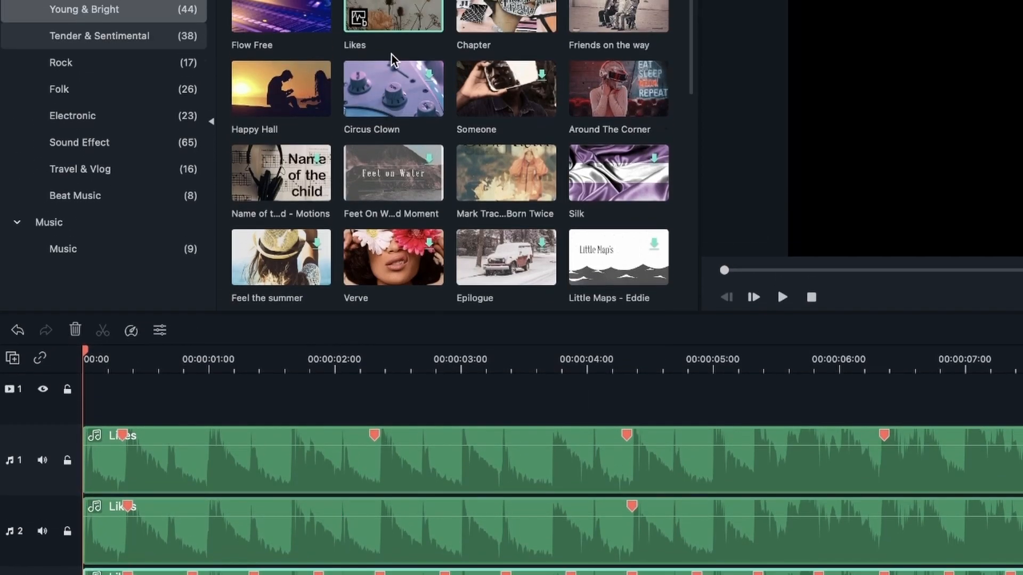
- Set the Beat Options of the Likes song to highlight every 4 beats with a highlight offset of 3 beats
right_click(397, 148)
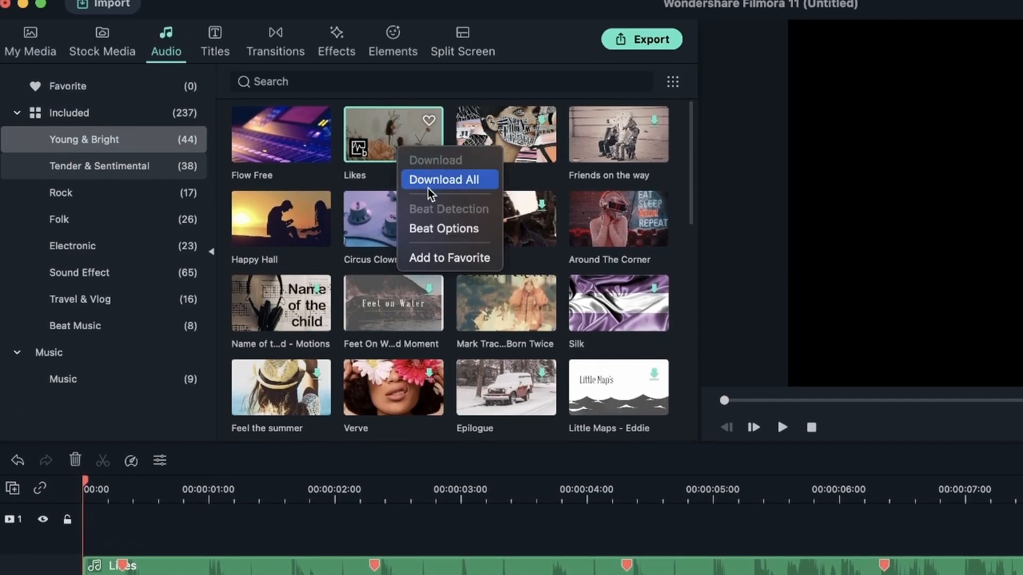
click(436, 228)
drag(801, 369, 755, 89)
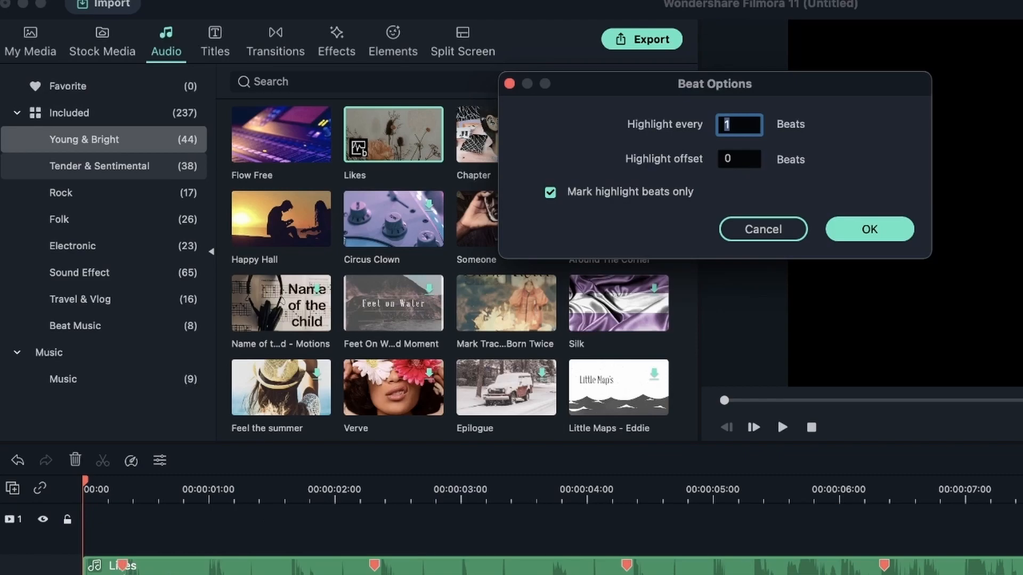
click(742, 160)
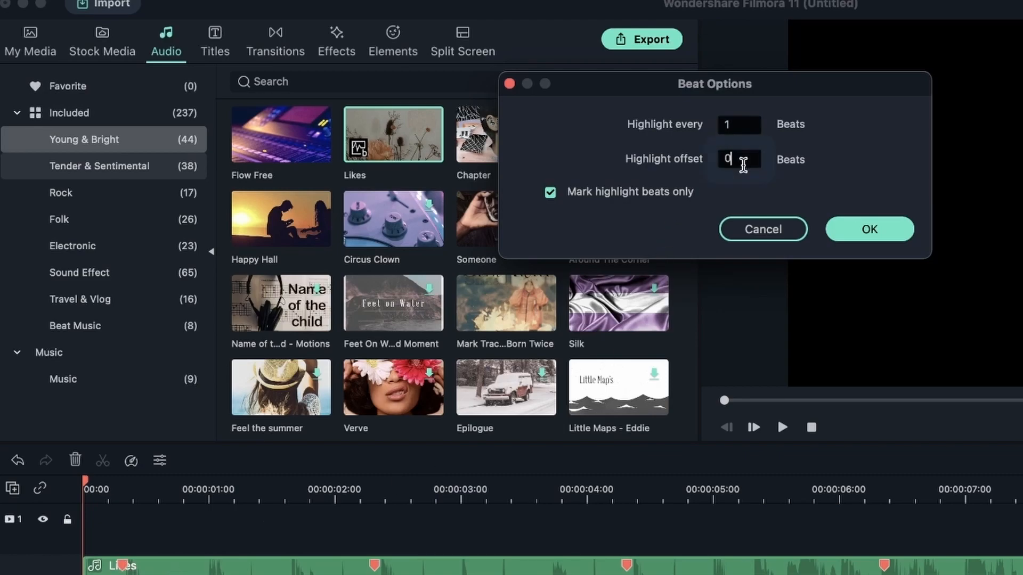
text(3)
click(755, 124)
double_click(741, 124)
text(4)
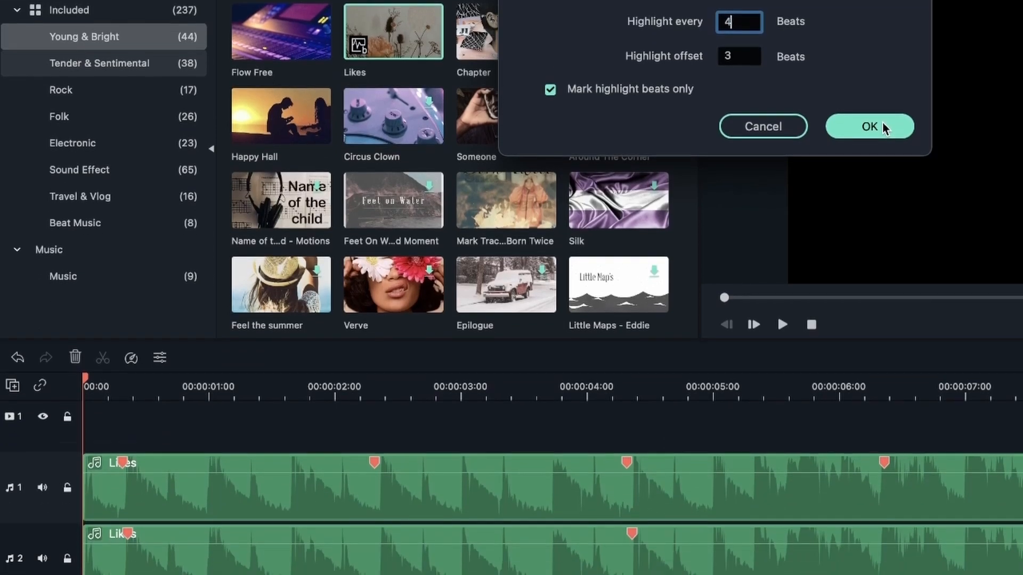
click(882, 229)
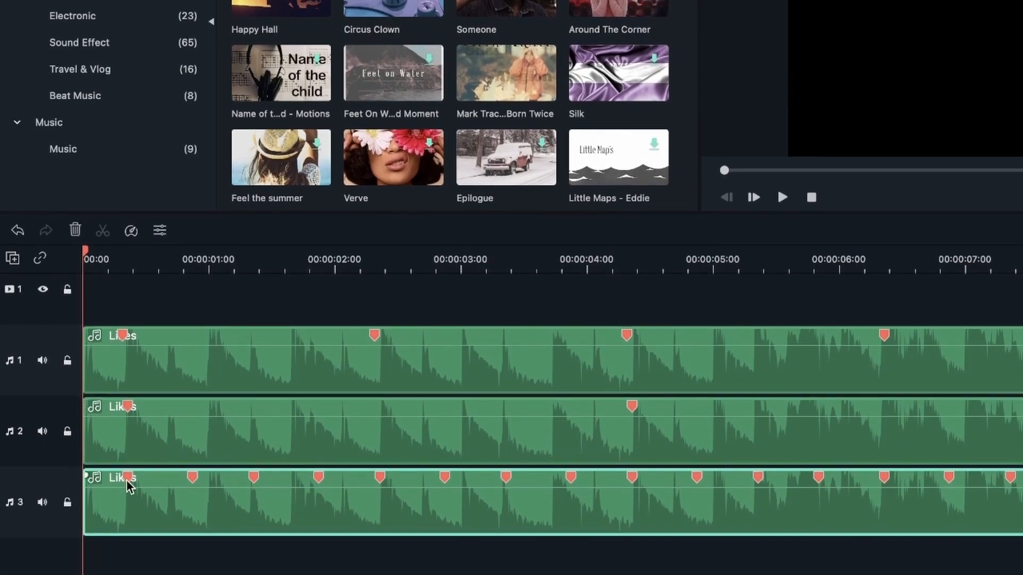
- Add a fourth audio track and shift the Likes clips on the second and third audio tracks down by one track
click(13, 259)
click(69, 284)
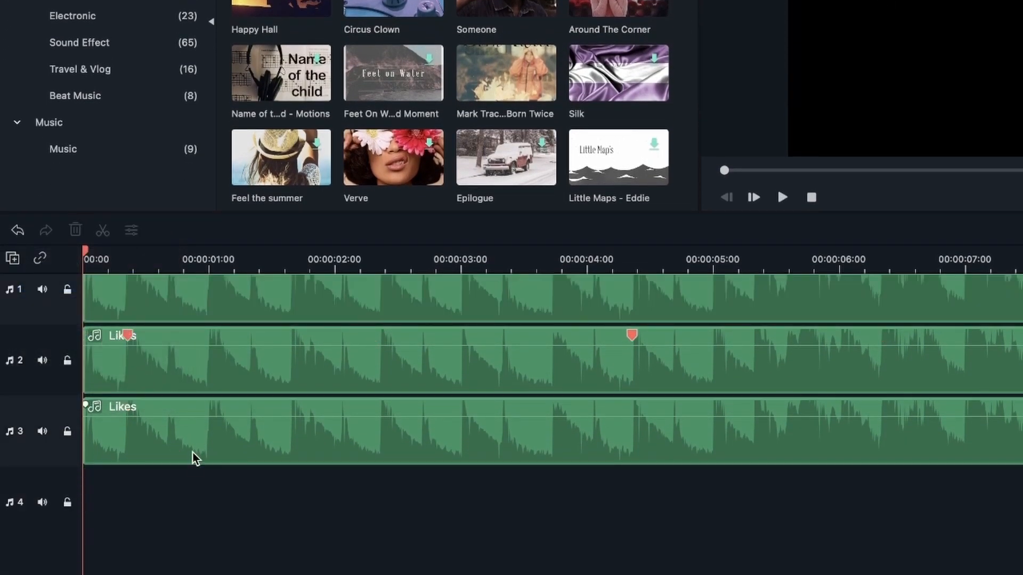
scroll(168, 514, up, 2)
drag(195, 545, 186, 490)
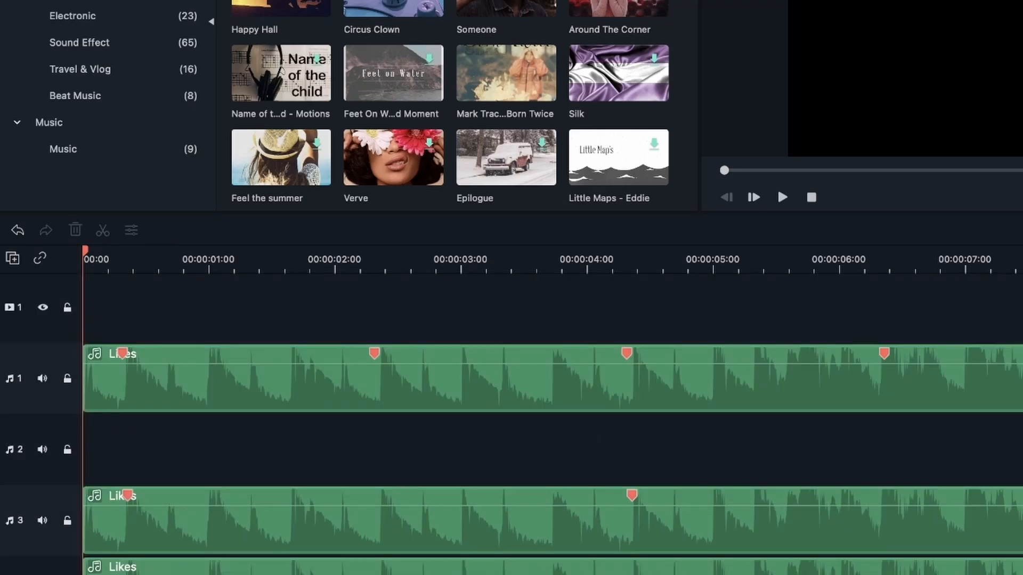
- Place the Likes song at the start of the freed second audio track and scrub through to compare its offset markers with the first track's
drag(281, 3, 88, 445)
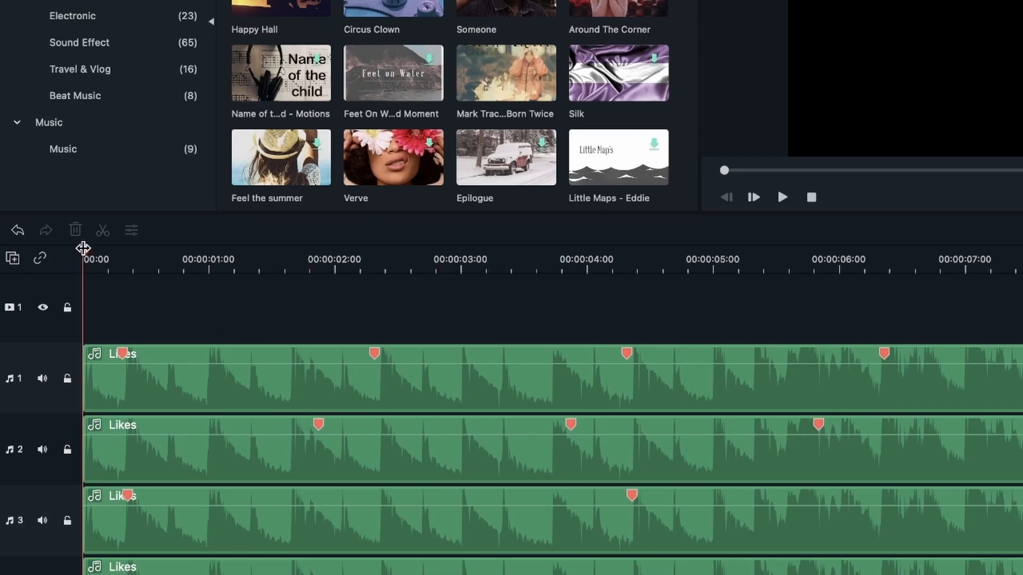
click(219, 259)
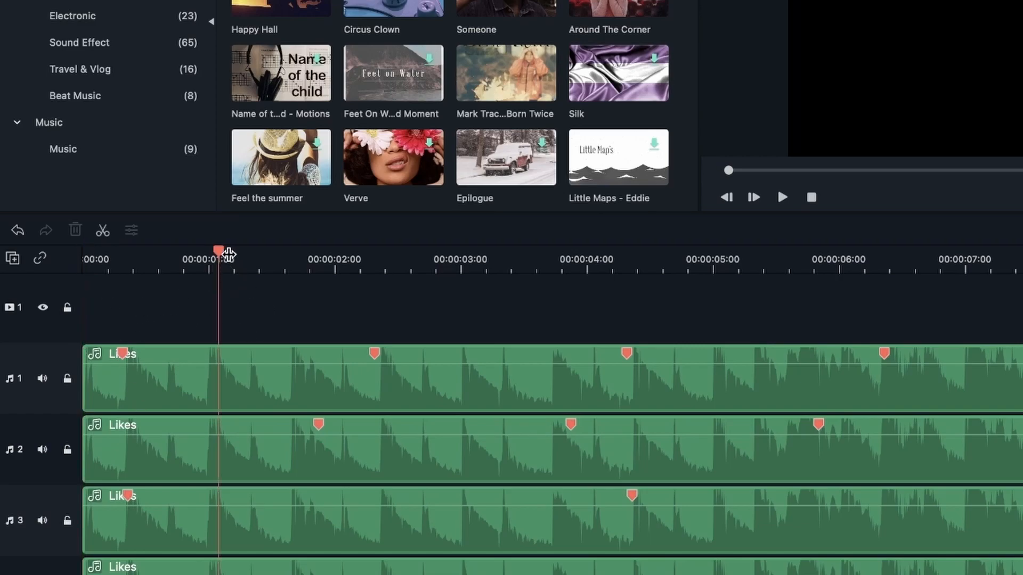
drag(221, 260, 869, 376)
click(967, 378)
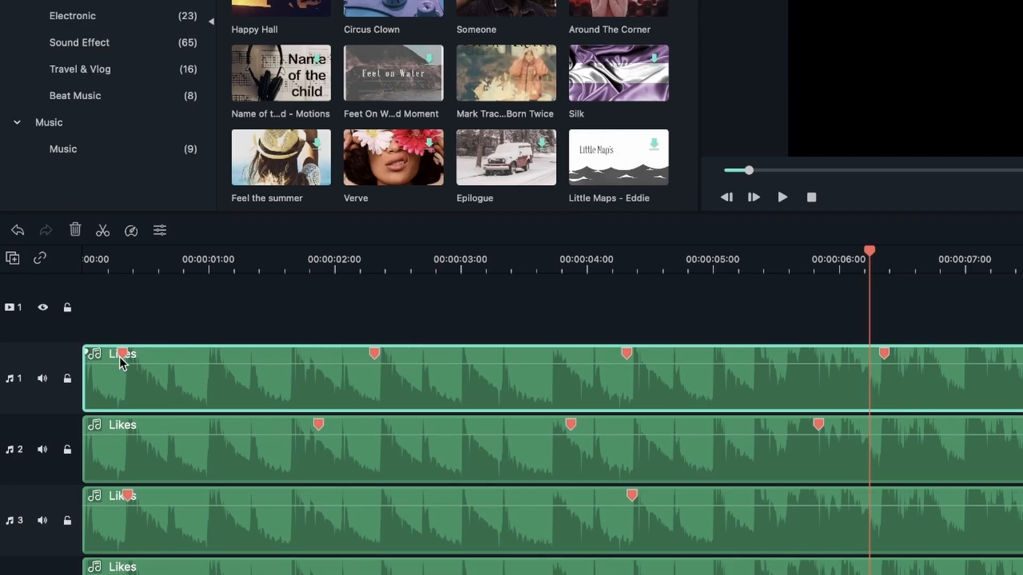
drag(100, 260, 318, 332)
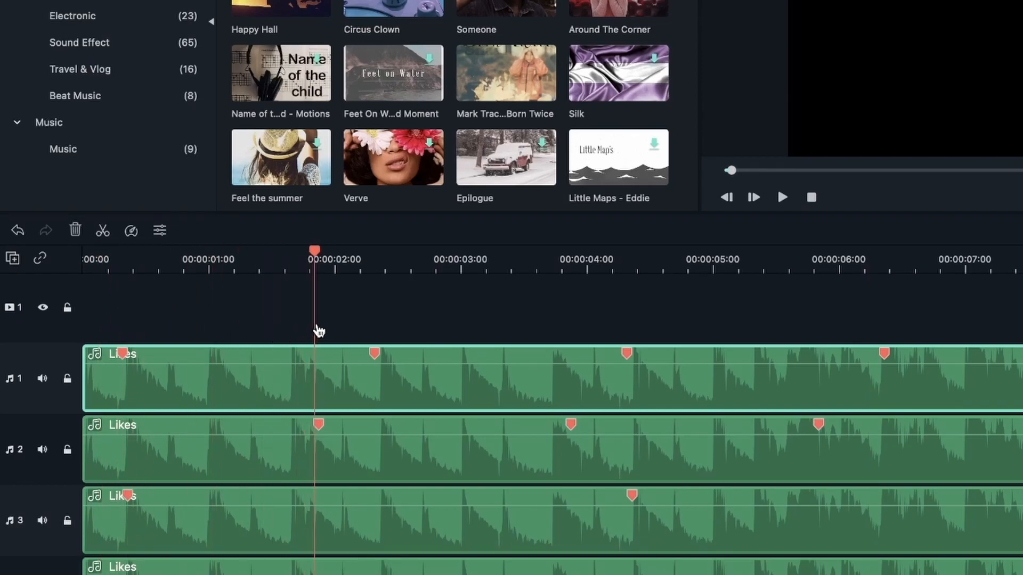
click(120, 319)
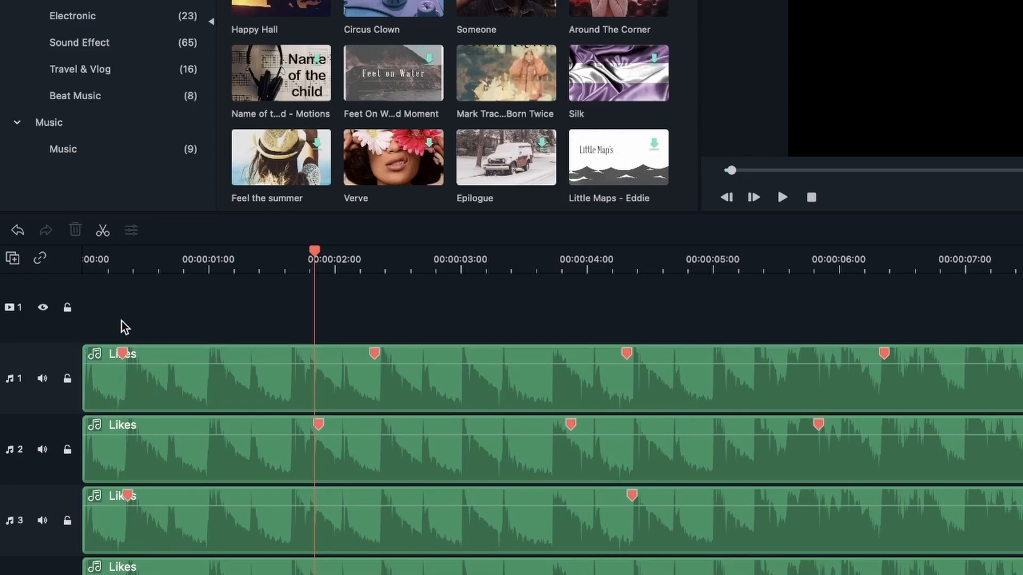
- Review the Beat Options of the Likes song in the library and close them without changing anything
click(202, 457)
right_click(260, 131)
click(289, 181)
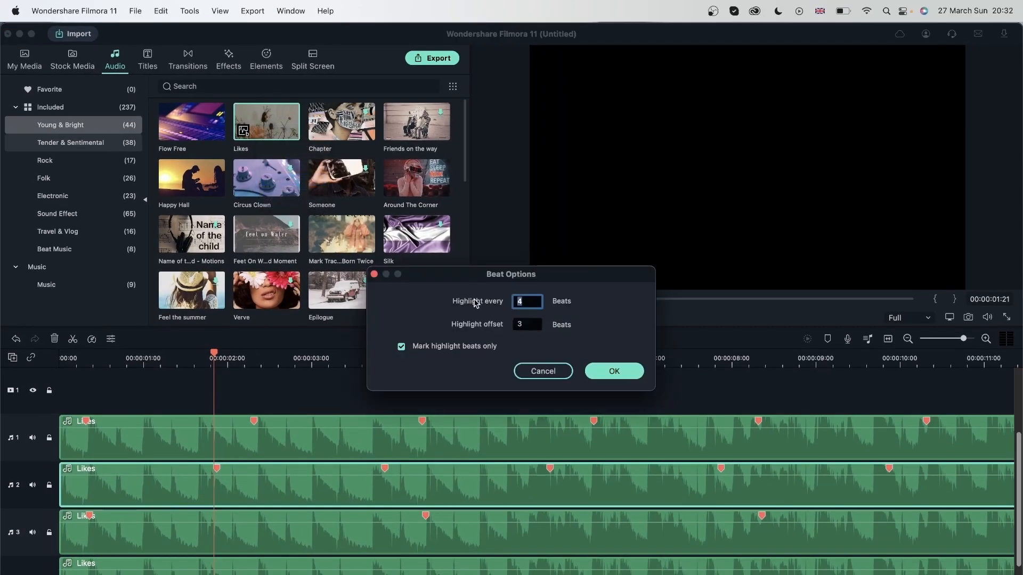
drag(475, 278, 390, 145)
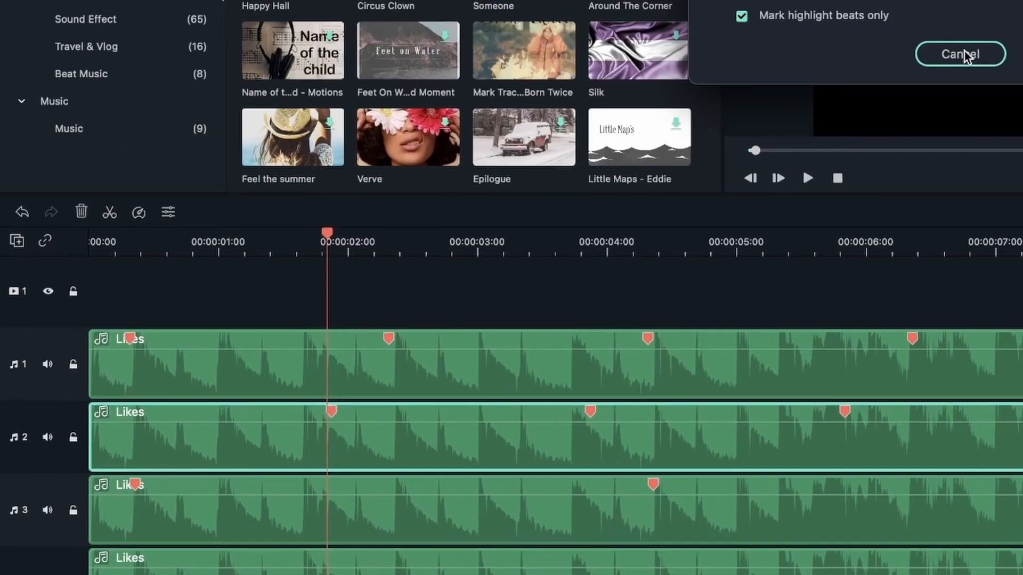
click(965, 52)
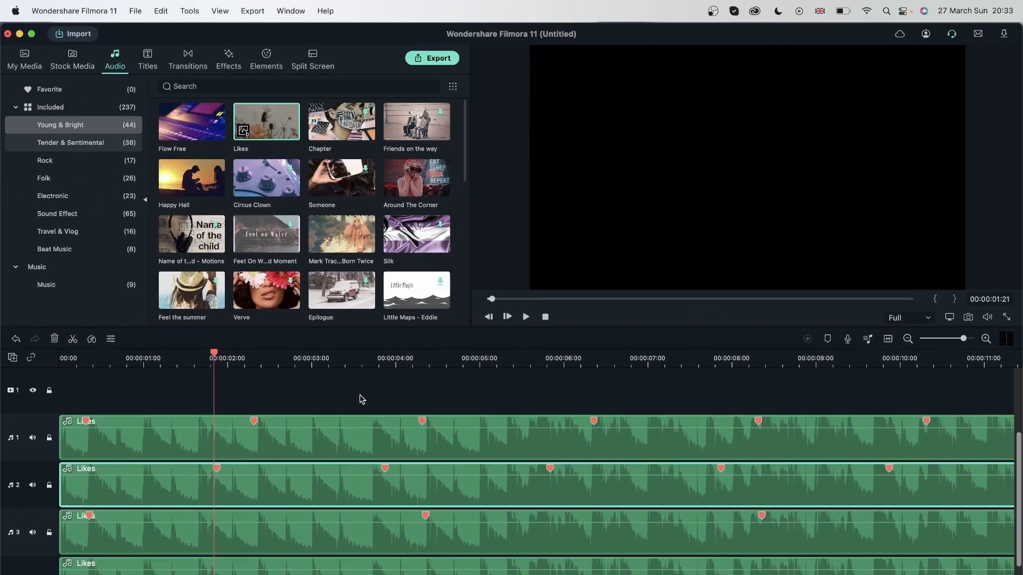
- Delete the Likes clips from the second, third and fourth audio tracks, keeping only the one on the first track
click(162, 388)
drag(109, 382, 132, 573)
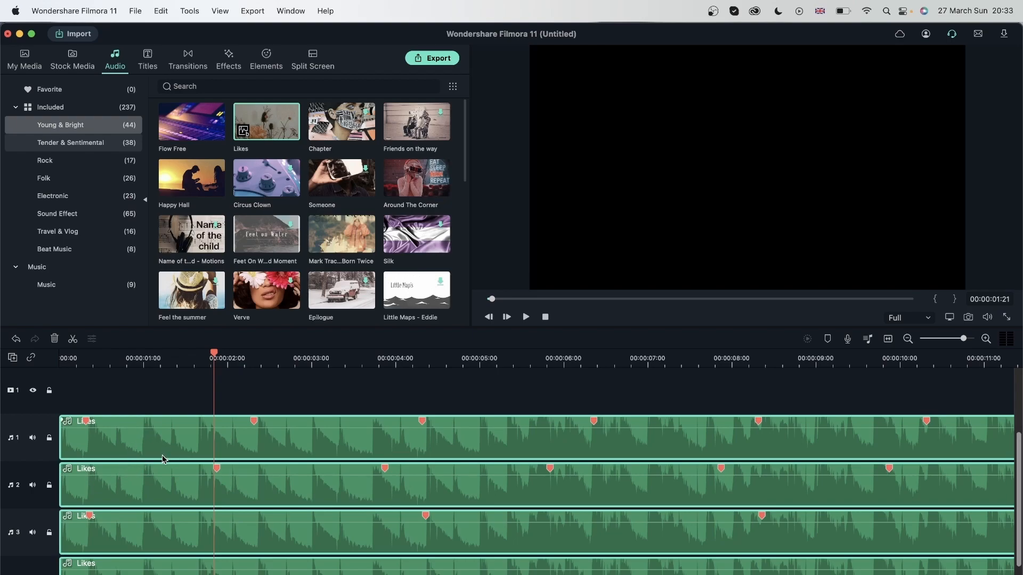
click(158, 470)
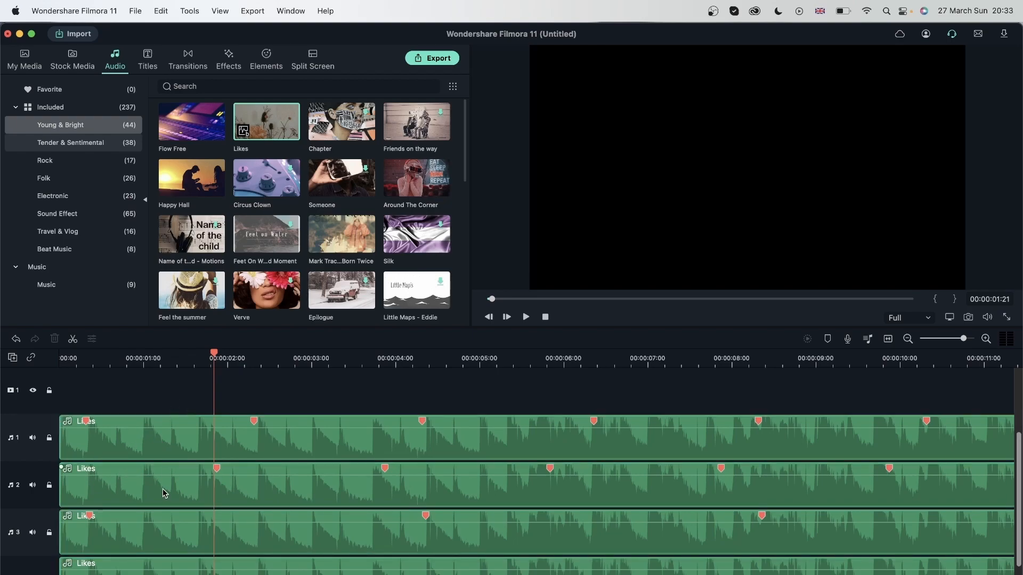
super+click(142, 536)
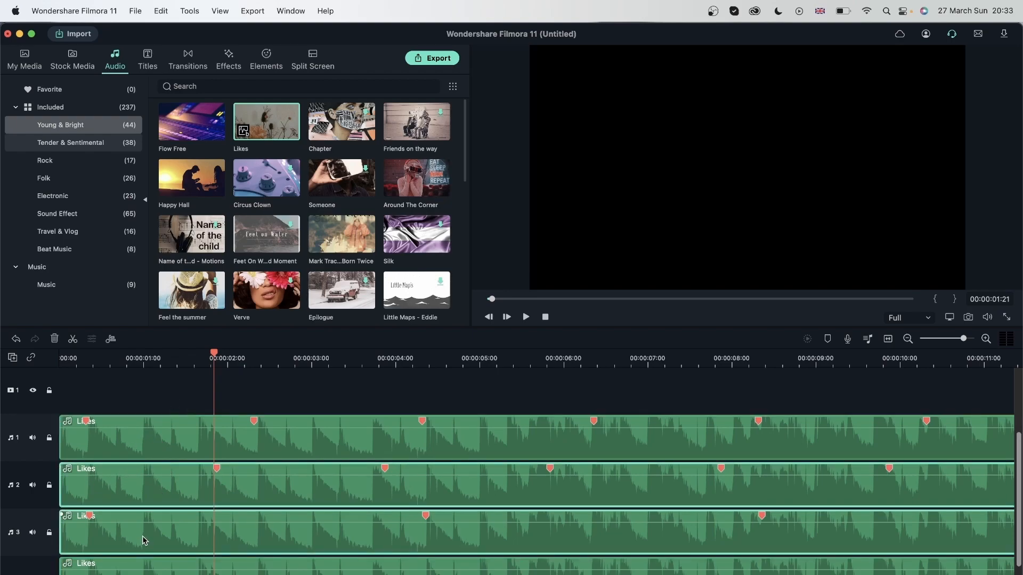
click(49, 341)
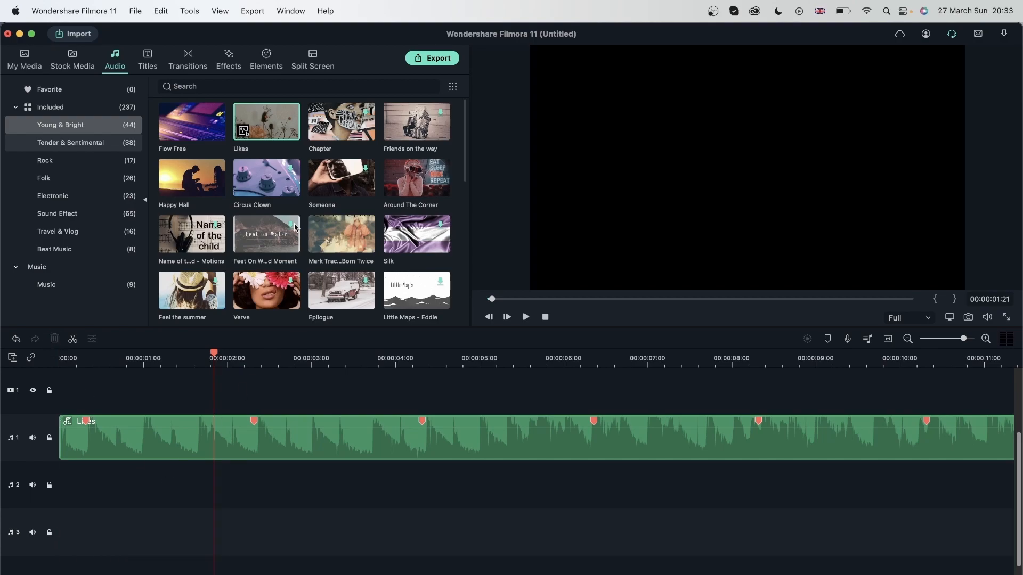
- Turn off Mark highlight beats only in the Likes song's Beat Options and set the highlight offset to 0 beats
right_click(269, 128)
click(288, 177)
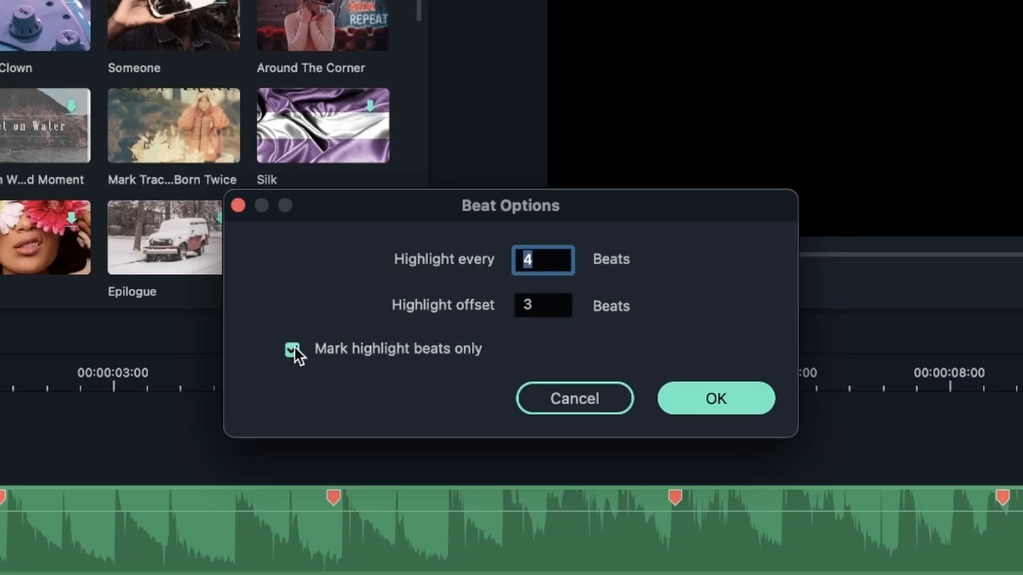
click(292, 350)
click(545, 306)
text(0)
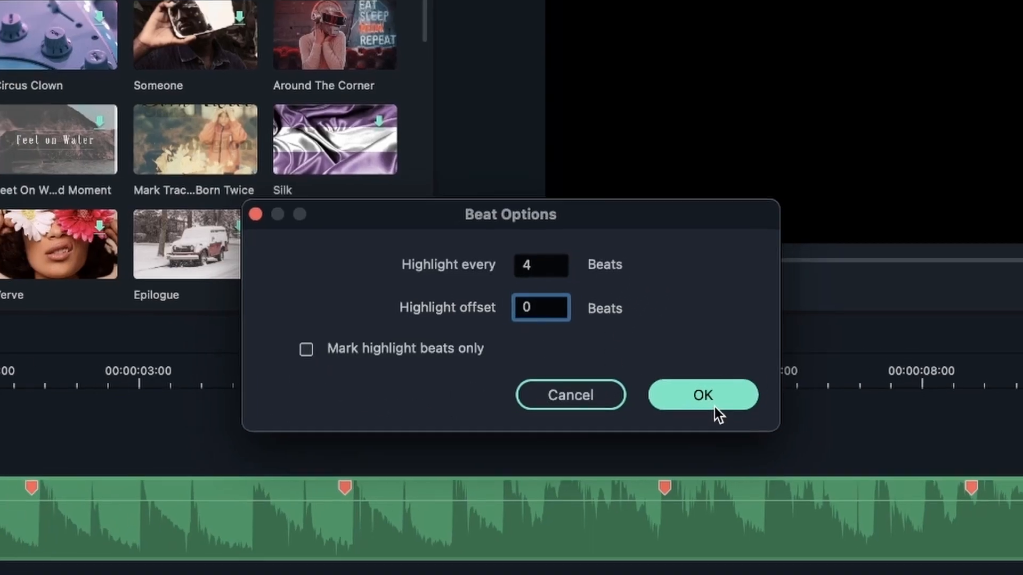
click(715, 399)
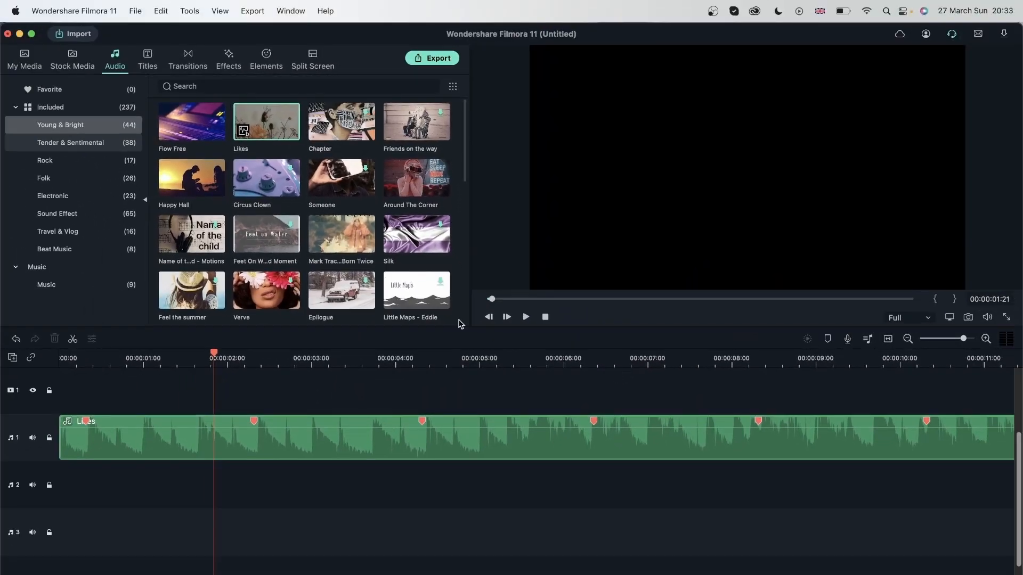
- Place the Likes song at the start of the second audio track and step through its blue and red markers against the first track's
drag(266, 115, 64, 486)
drag(317, 259, 94, 333)
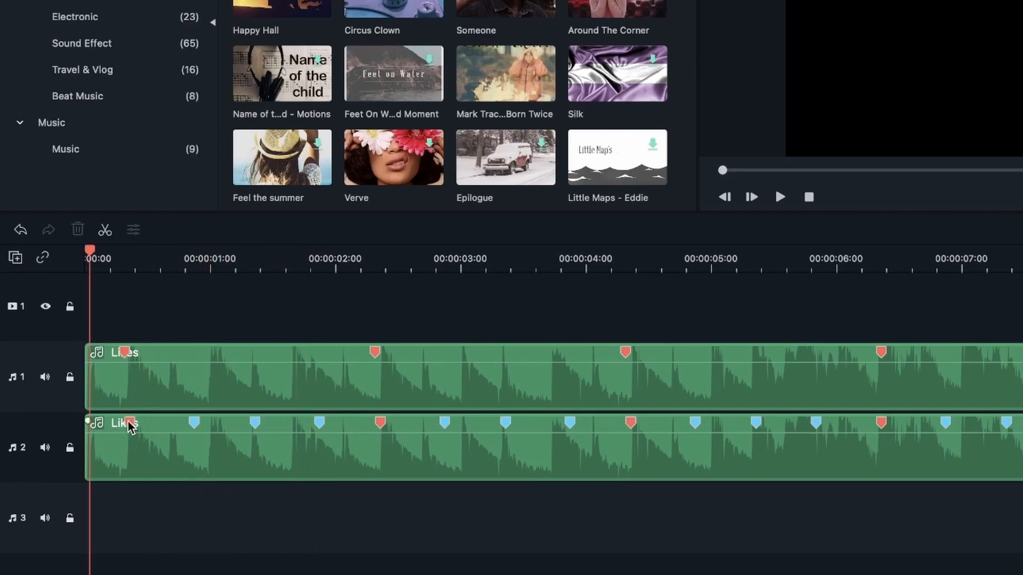
click(192, 423)
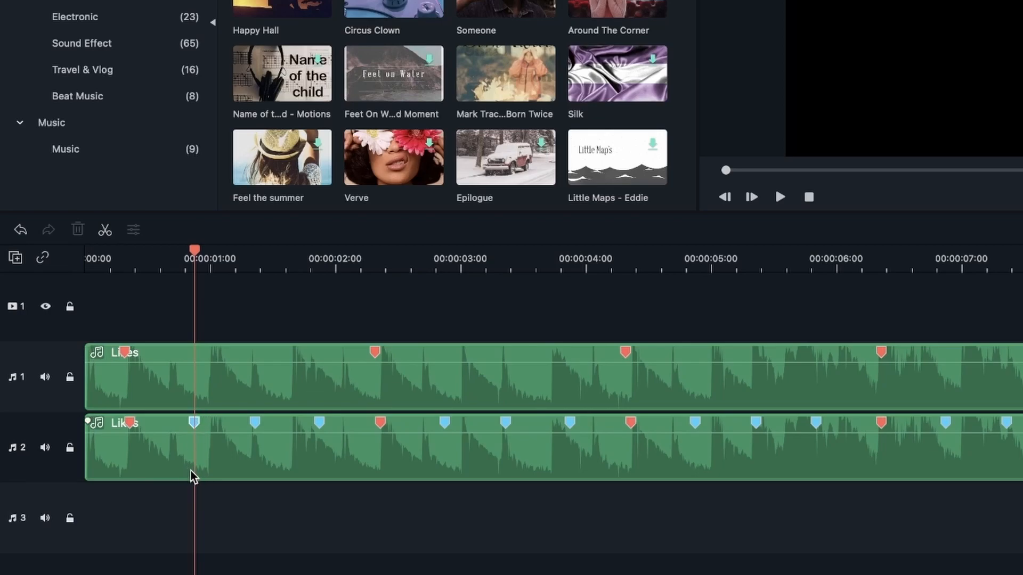
click(208, 386)
click(254, 426)
click(319, 425)
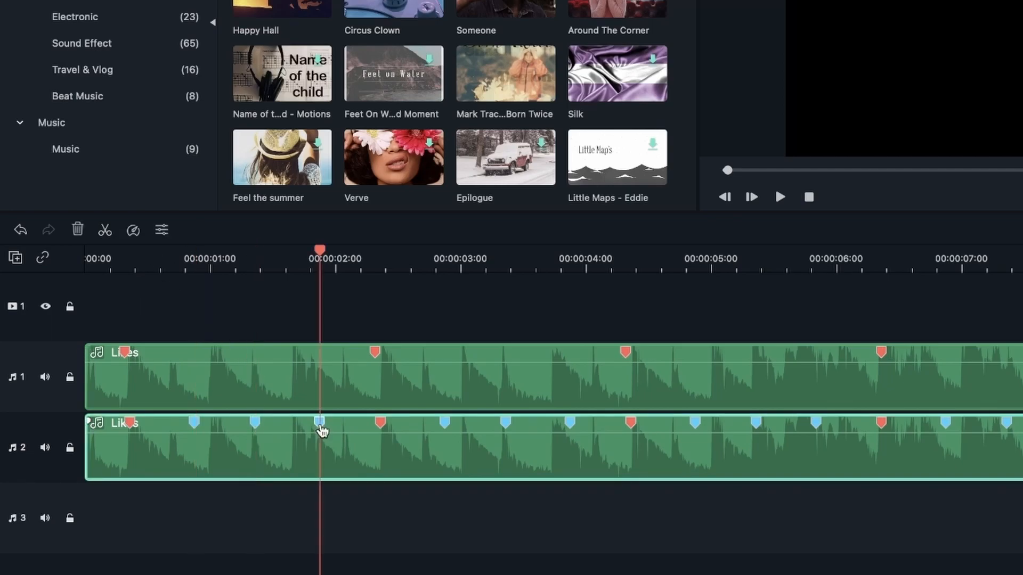
click(381, 424)
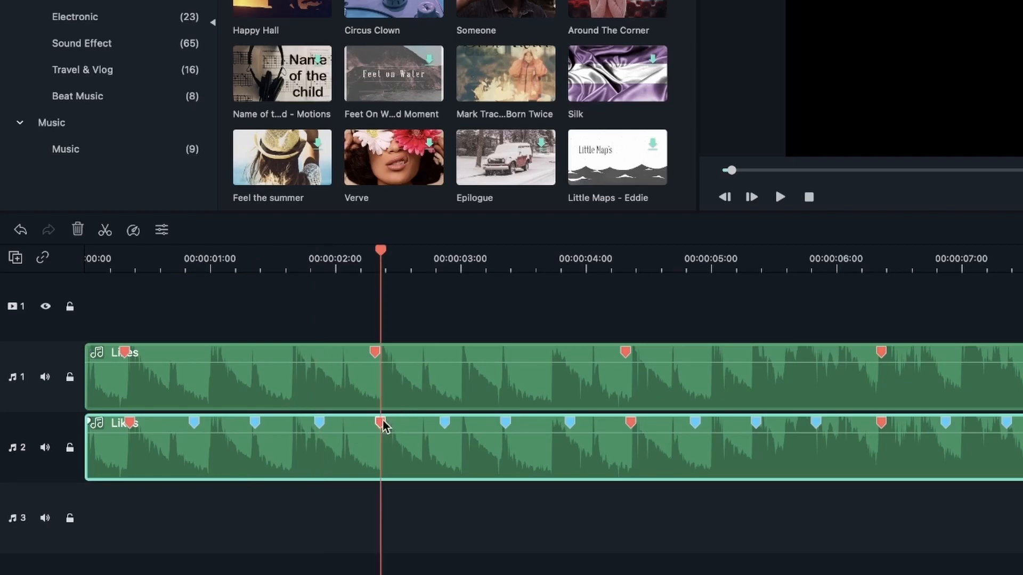
click(373, 353)
click(792, 529)
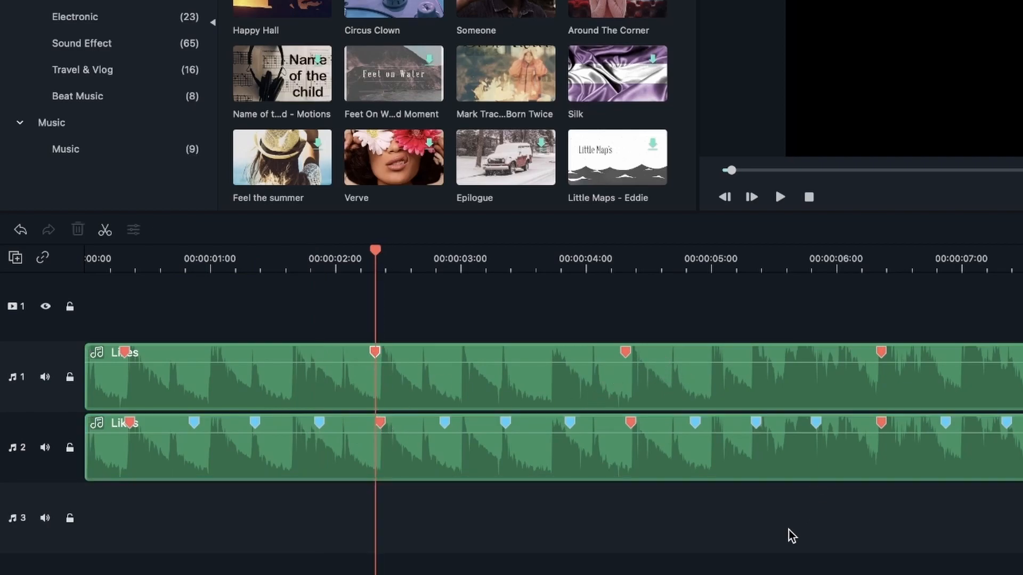
- Compare the opening markers of the two Likes clips, moving the playhead between the first track's red marker and the second track's markers
click(125, 259)
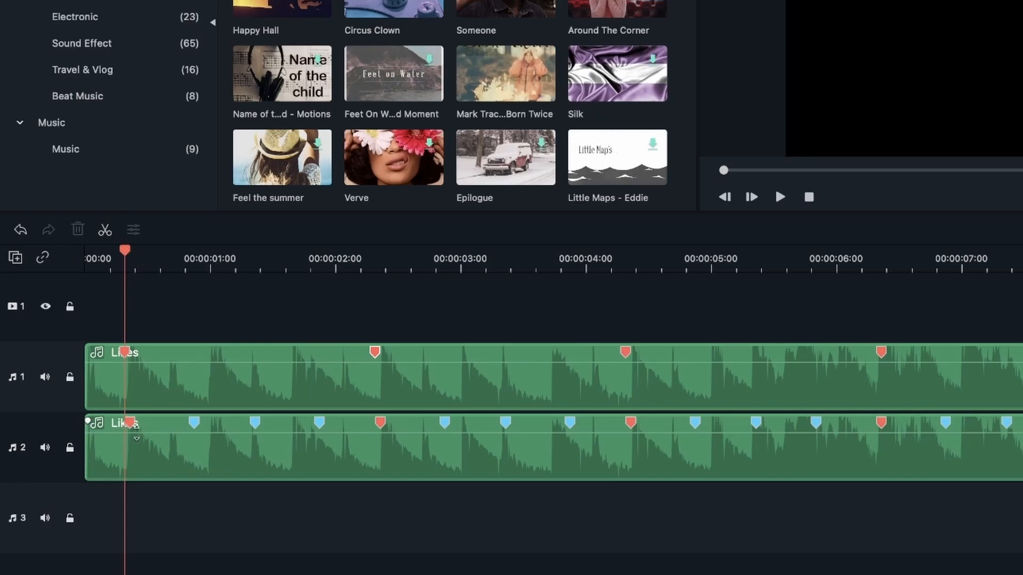
click(130, 423)
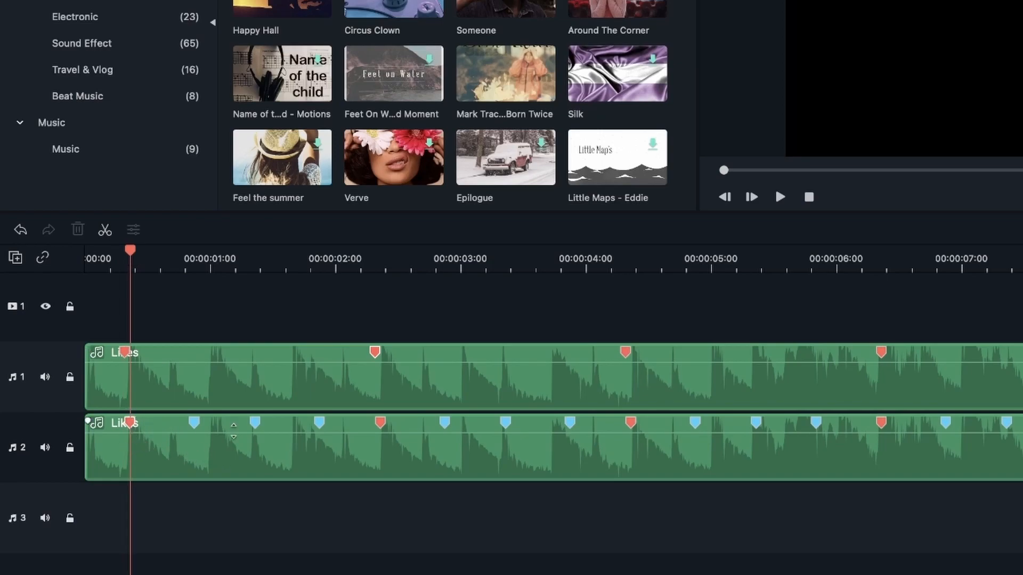
click(255, 423)
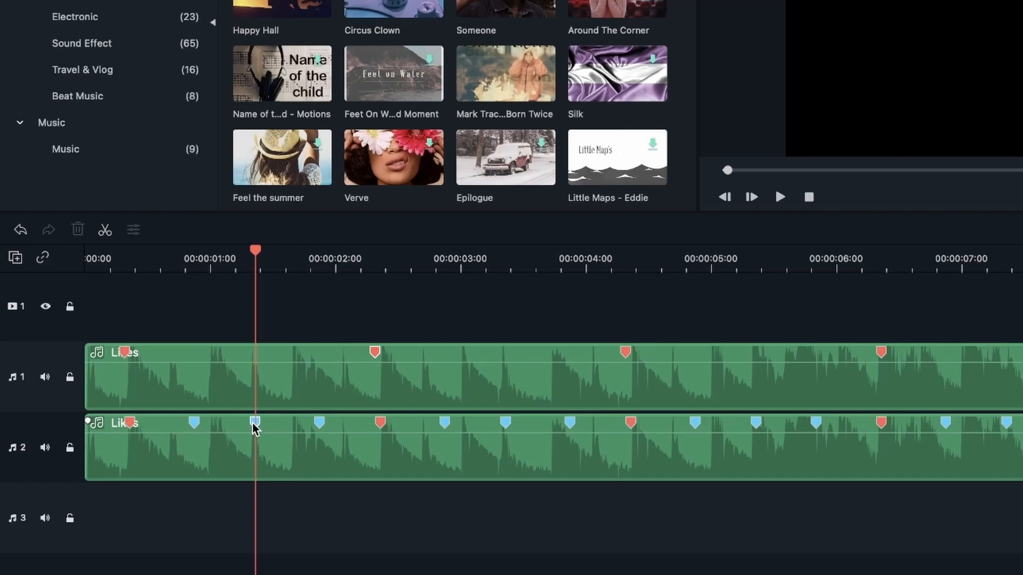
click(287, 449)
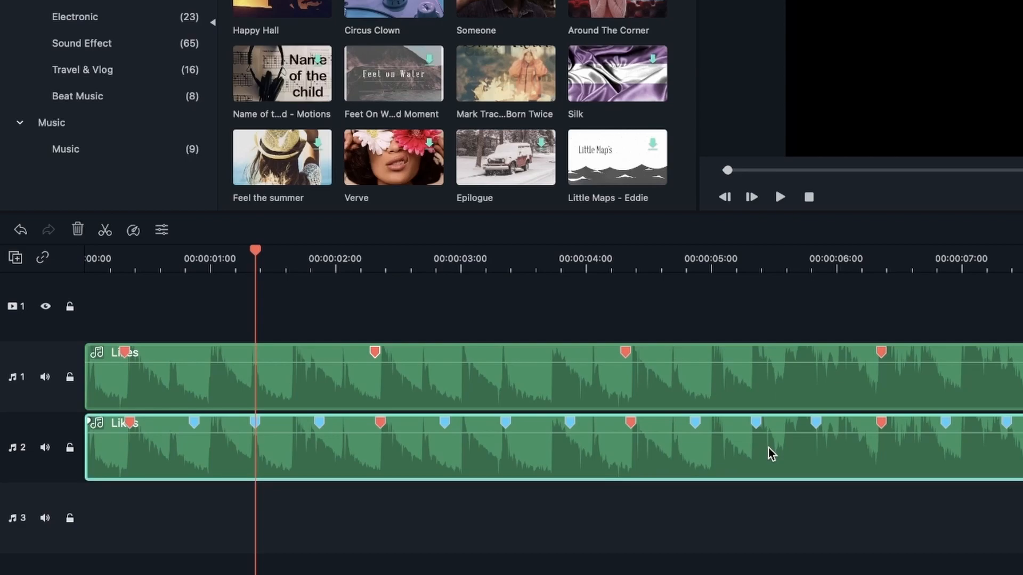
- Delete the Likes clip from the first audio track and move the one with red and blue markers into its place
click(165, 373)
click(369, 462)
click(397, 402)
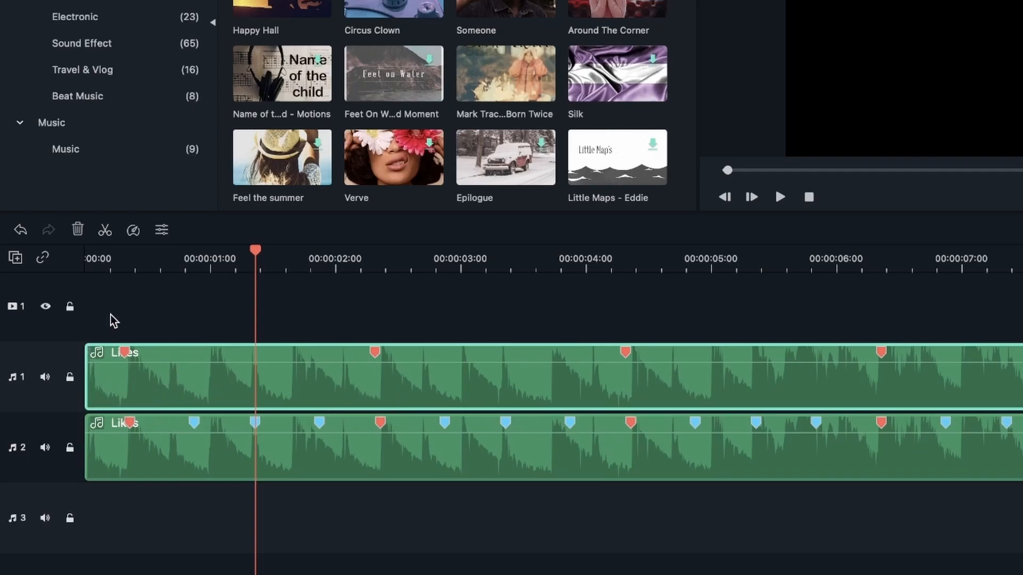
click(77, 230)
click(266, 437)
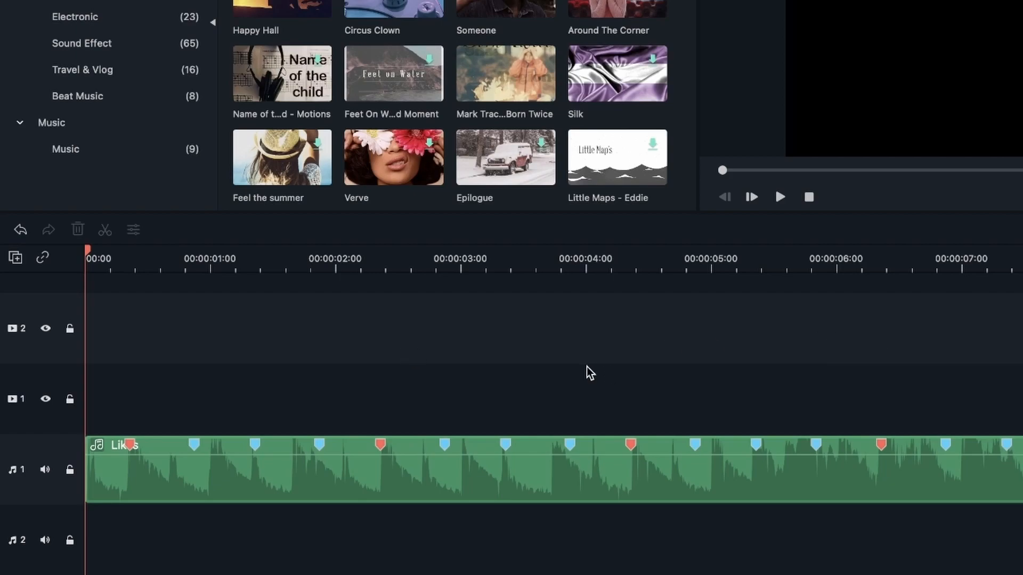
- Move the Likes song's blue marker between 3 and 4 seconds slightly earlier, onto the waveform peak
click(514, 257)
click(506, 446)
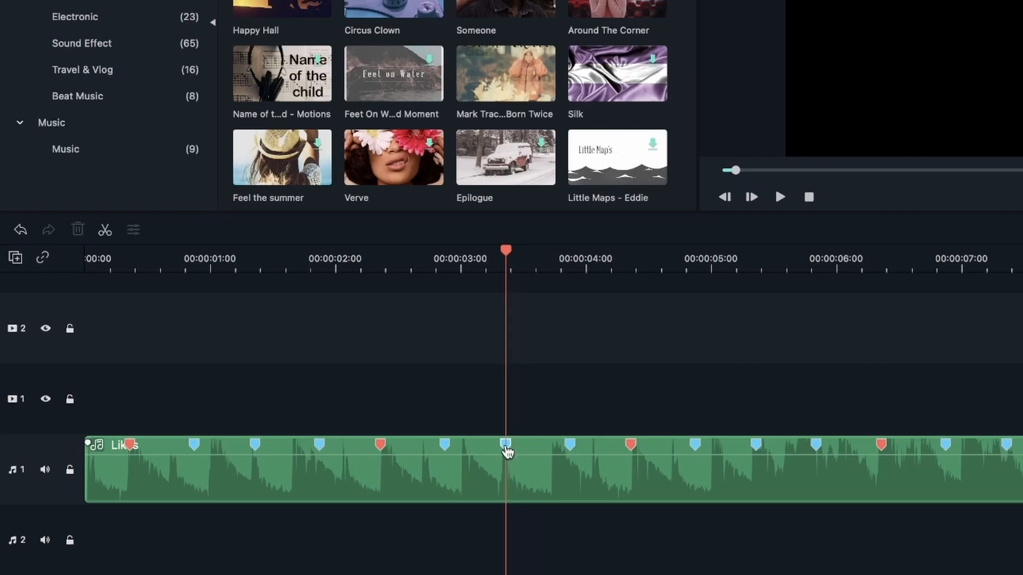
mouse_move(505, 448)
mouse_down()
mouse_move(518, 449)
mouse_move(494, 451)
mouse_move(531, 454)
mouse_move(501, 454)
mouse_up()
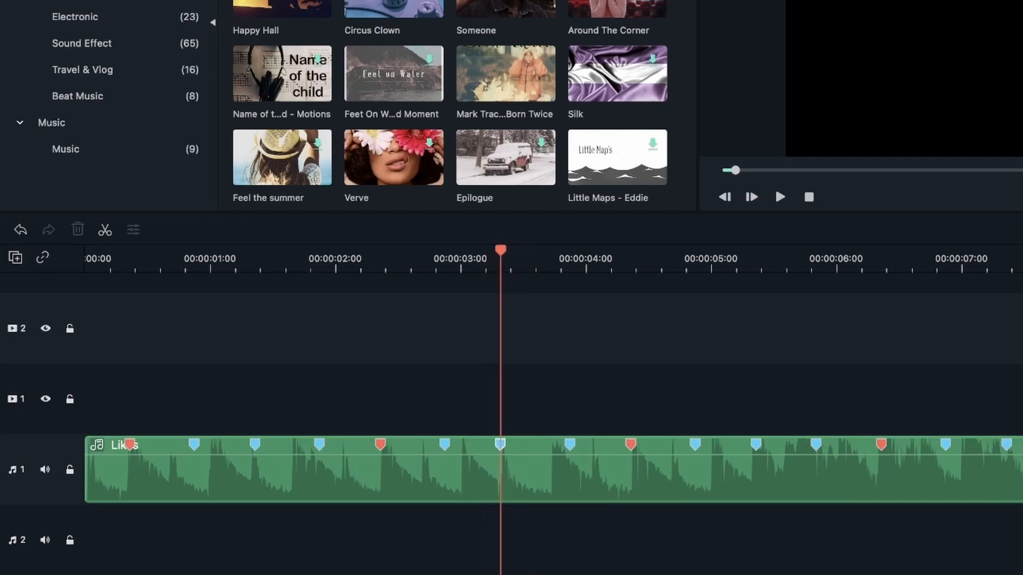
- Shift the Likes song's red marker just after 2 seconds earlier and return it to the waveform peak
key(super+equal)
click(247, 446)
drag(245, 446, 214, 445)
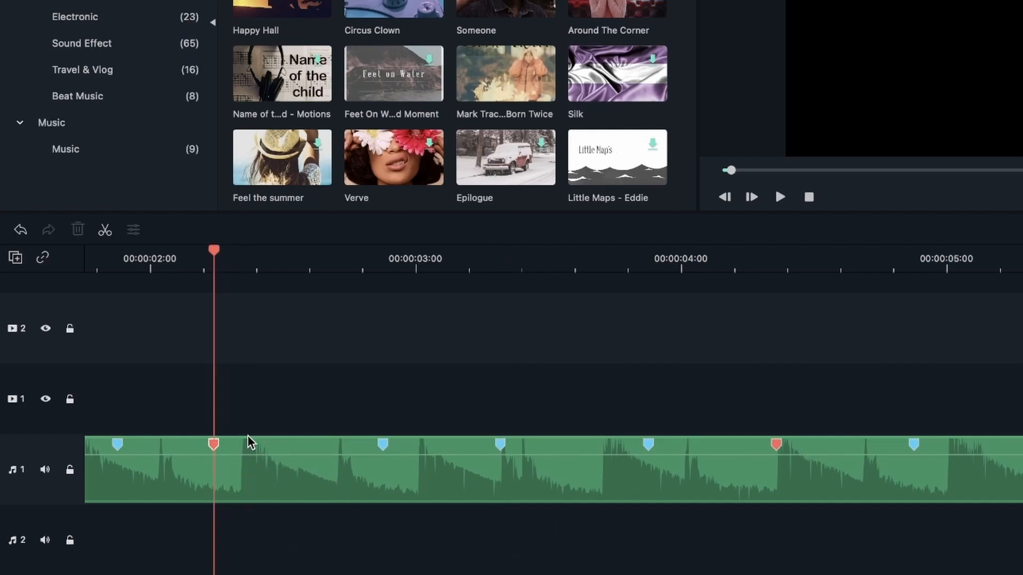
drag(214, 450, 247, 453)
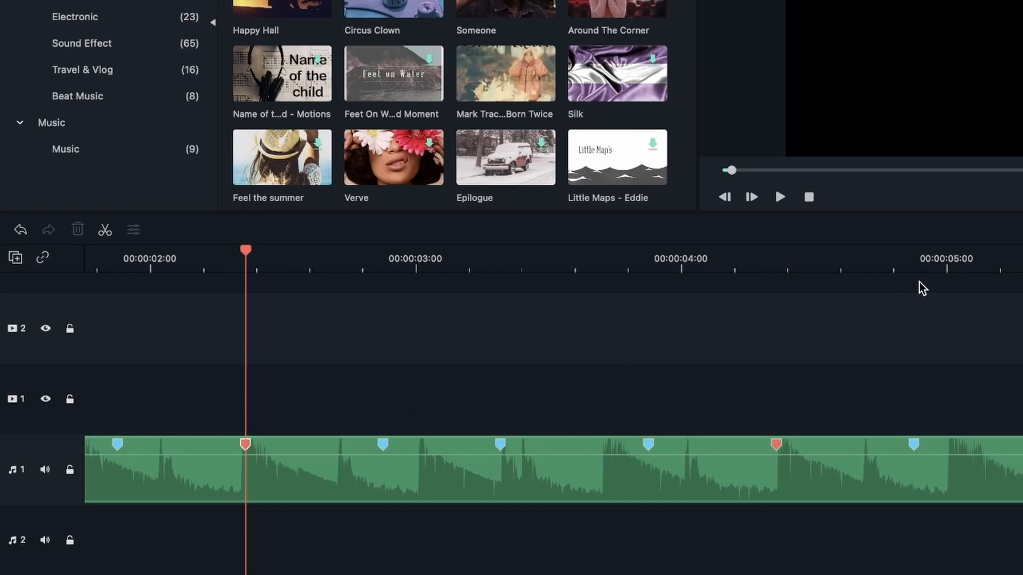
click(908, 339)
drag(245, 298, 614, 369)
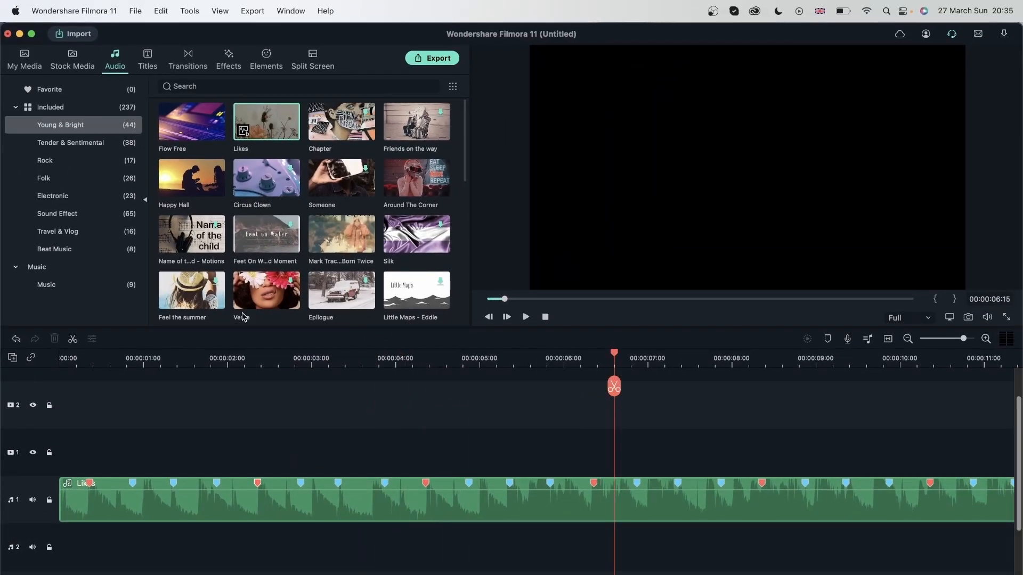
- Place the downloaded car stock clip at the start of the first video track and move the Likes song to the second audio track
click(69, 61)
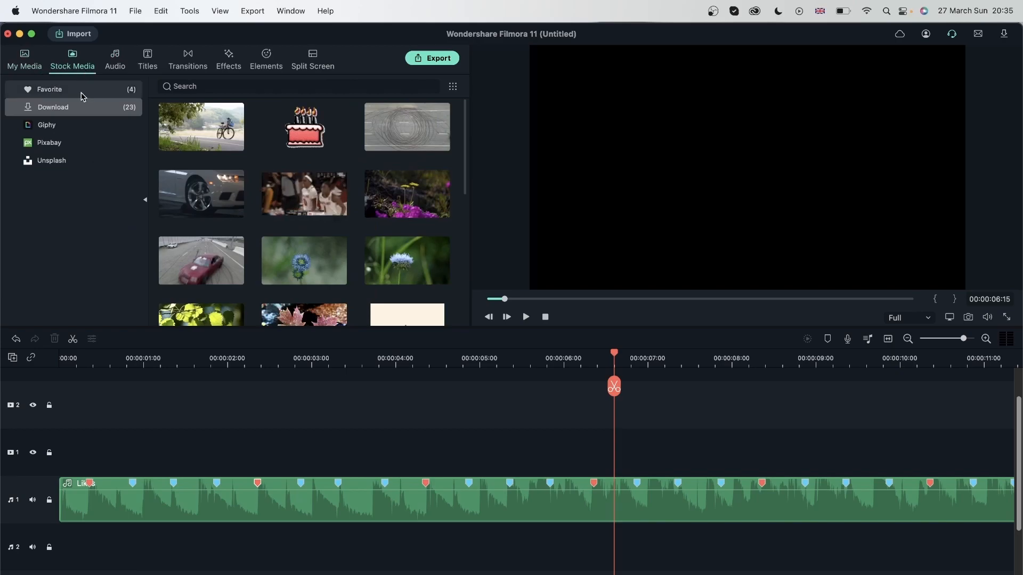
drag(243, 221, 65, 451)
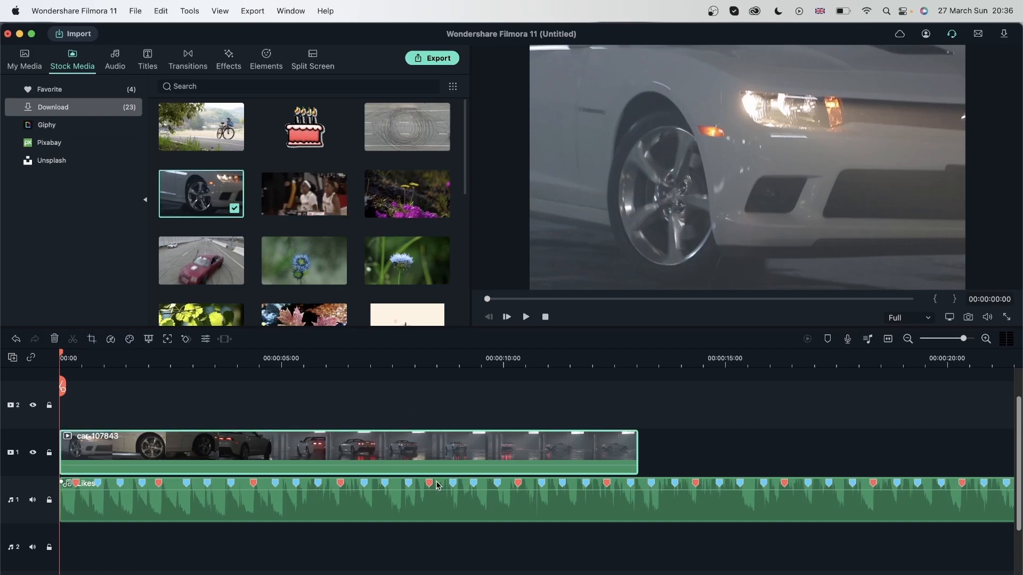
click(380, 488)
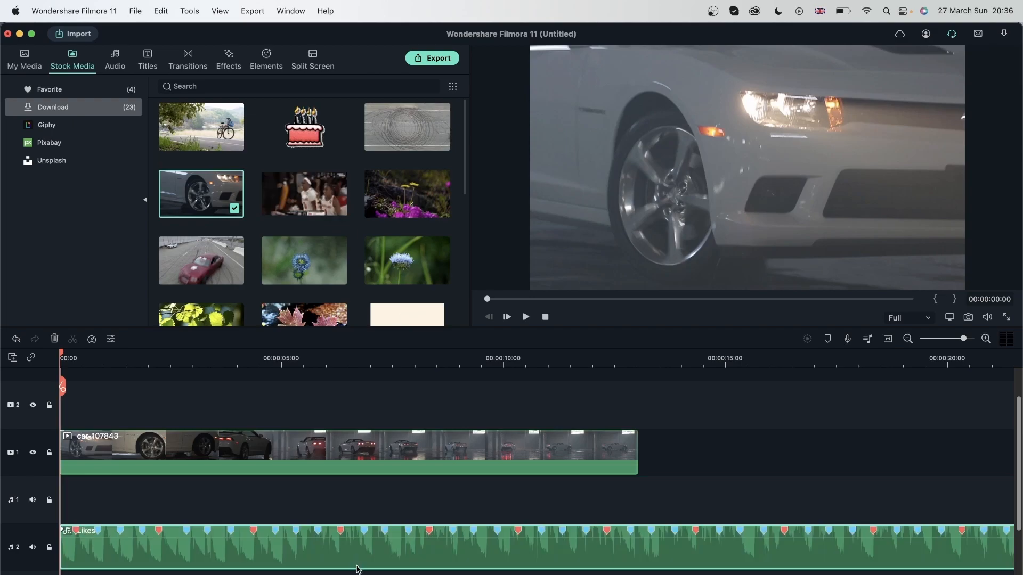
- Replace the car clip with the bicycle stock clip, aligned to the start of the first video track
click(371, 546)
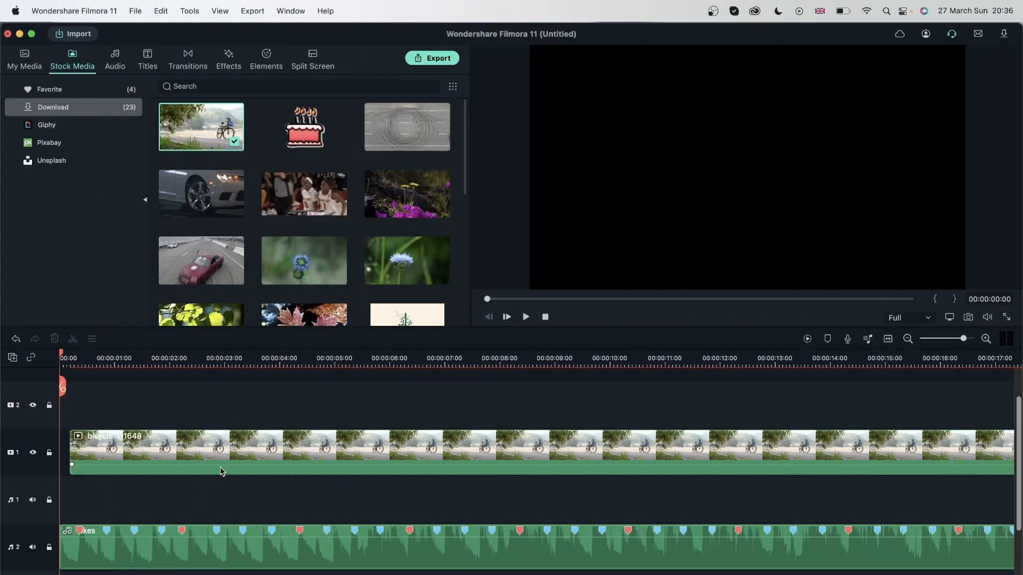
click(225, 459)
drag(223, 445, 208, 446)
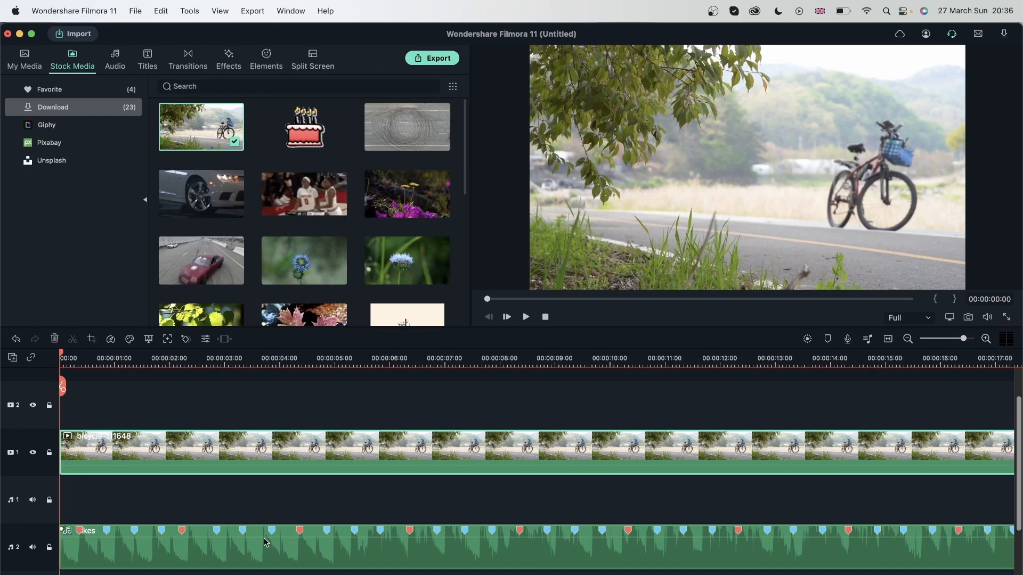
- Delete the Likes song from the second audio track and place a fresh copy at the start of the first audio track
click(393, 557)
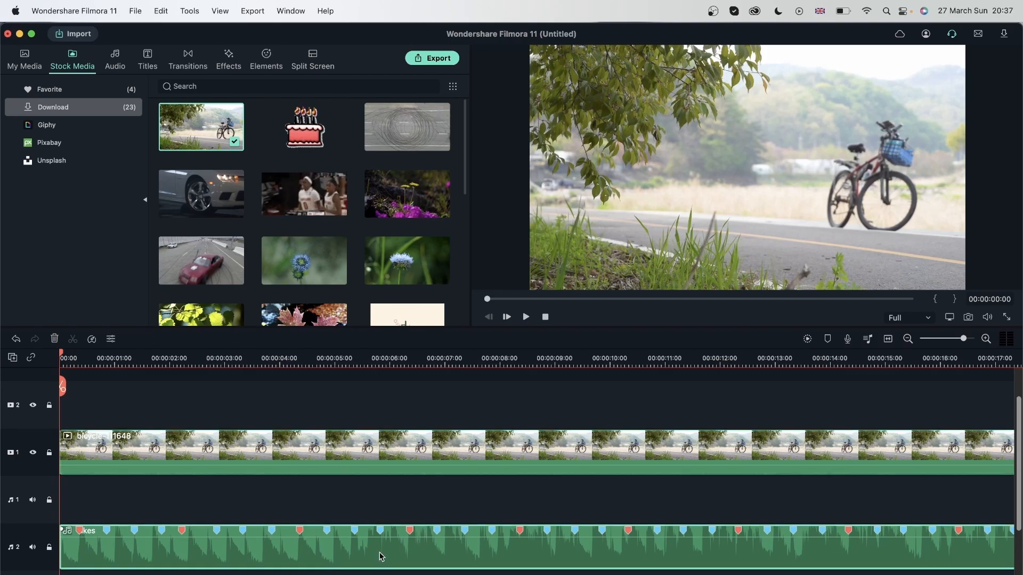
click(56, 339)
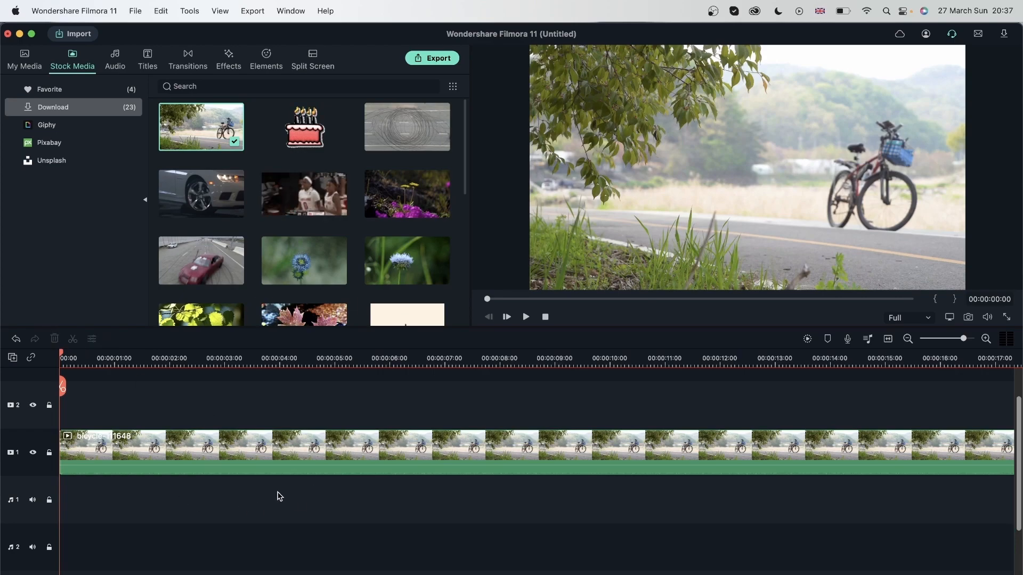
click(115, 60)
click(259, 130)
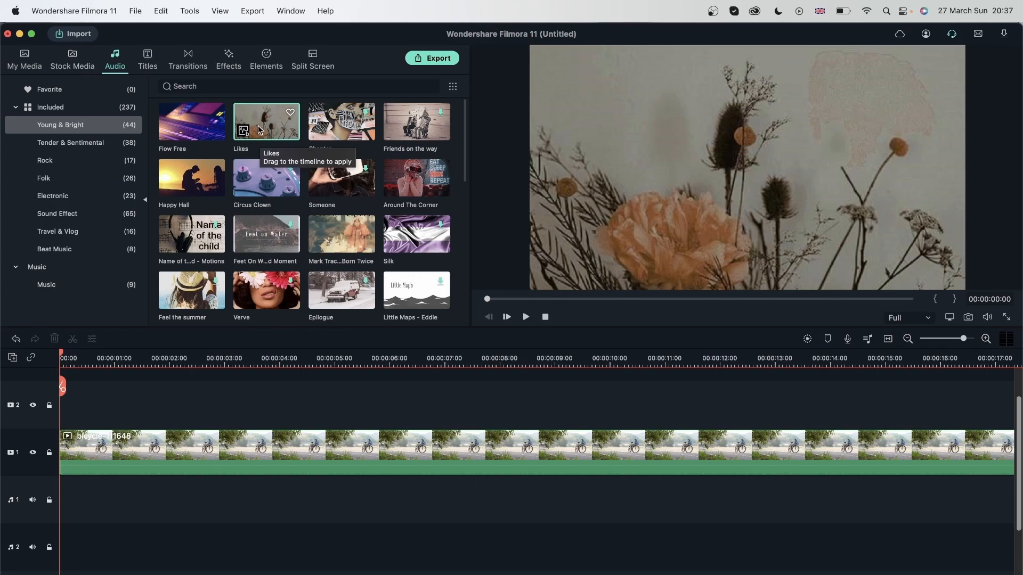
drag(260, 121, 238, 542)
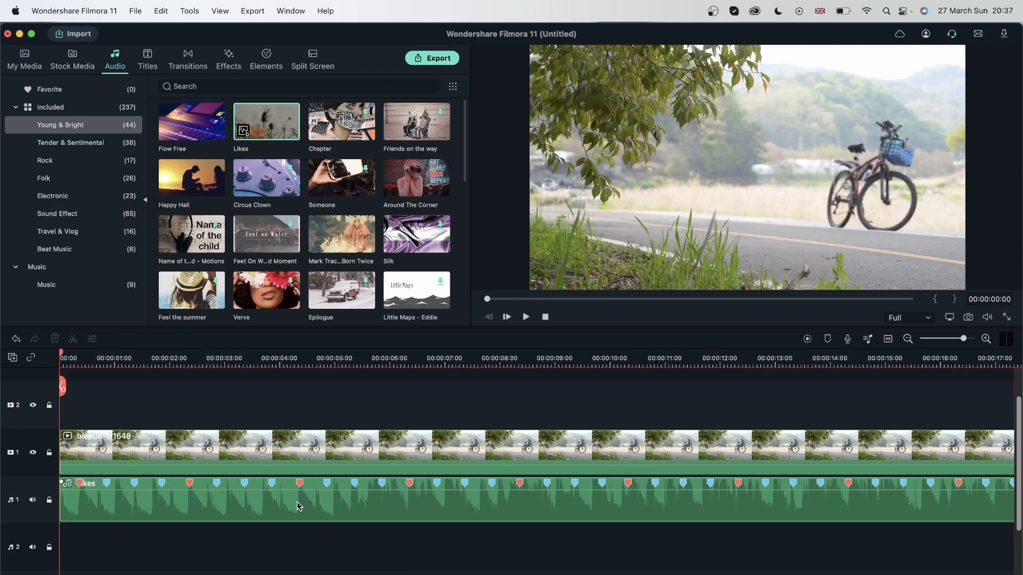
- Split the bicycle clip at the red beat marker at 00:00:02:11 and delete the part after the cut
click(107, 448)
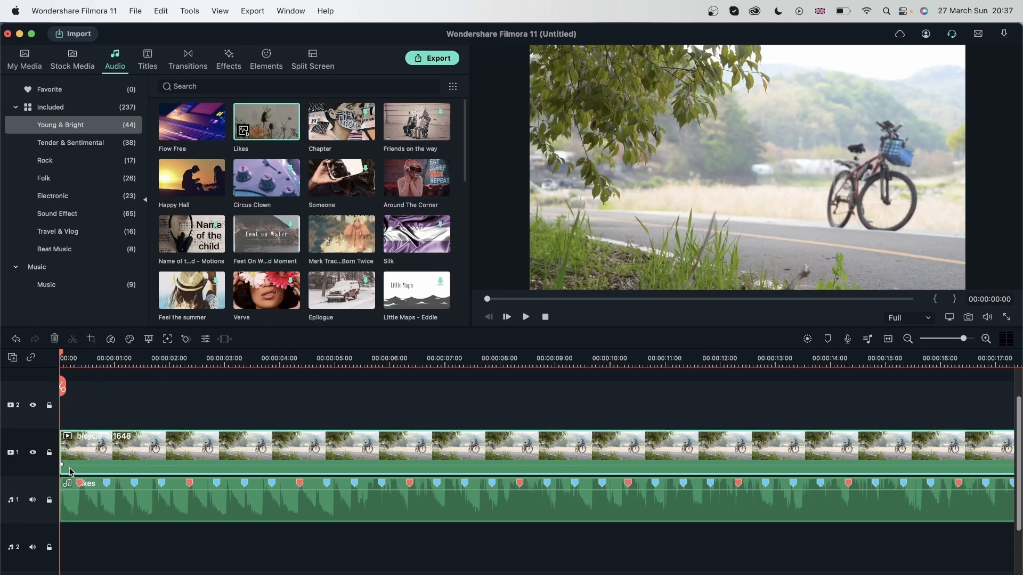
click(191, 484)
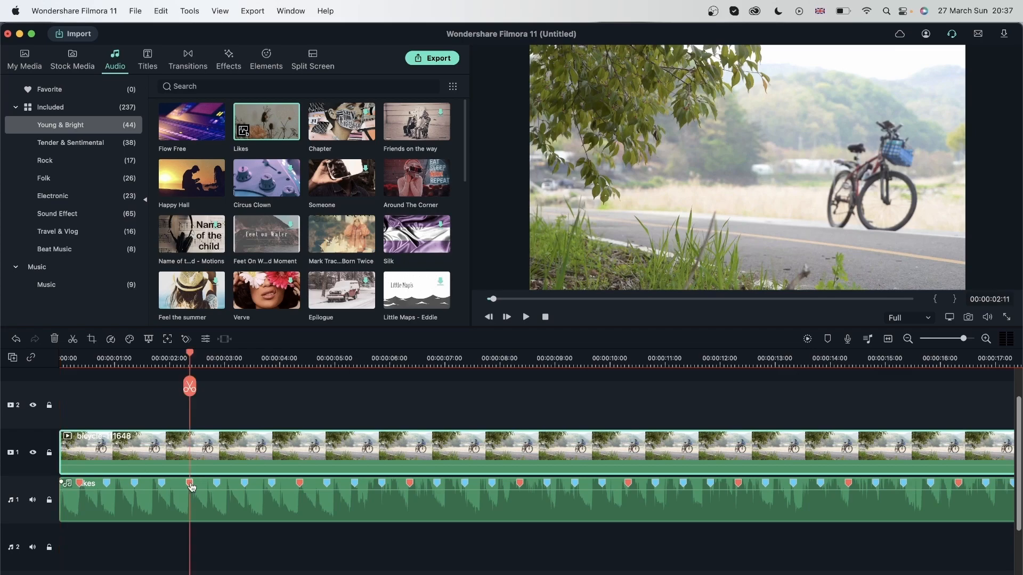
click(189, 387)
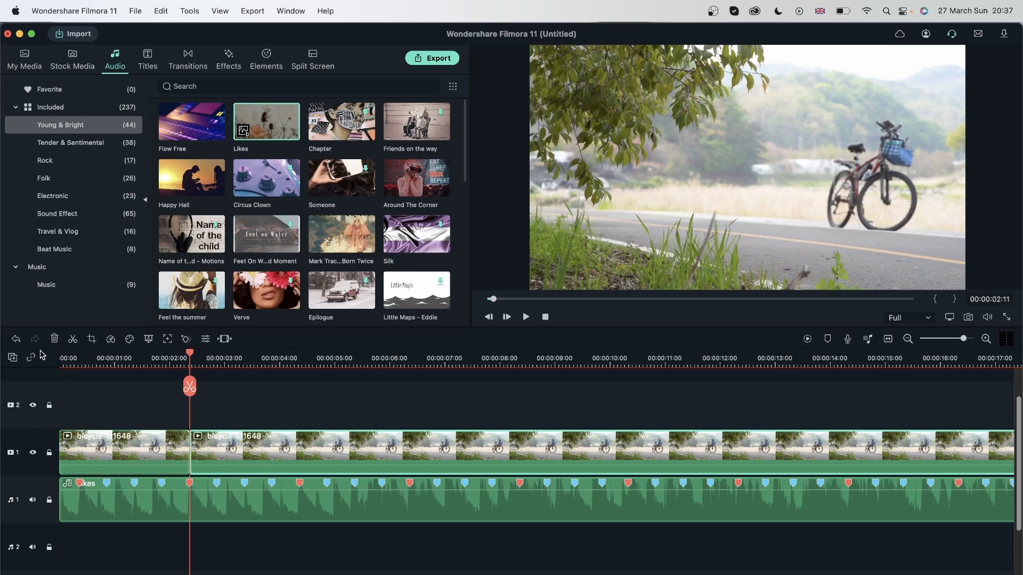
click(54, 339)
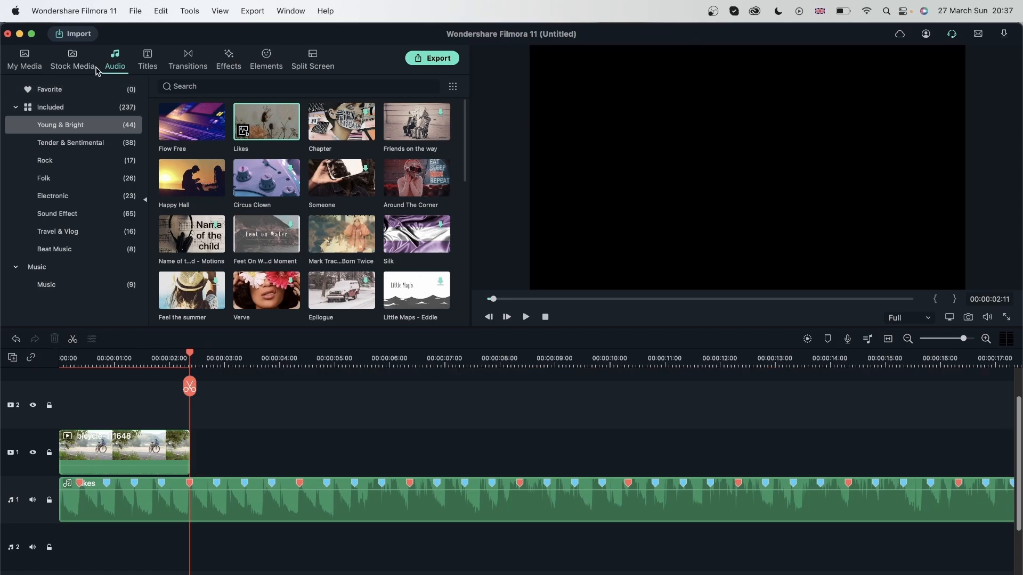
- Add the dandelion, drift and yellow leaves stock clips after the bicycle clip, each cut at a beat marker, and play the sequence
click(72, 59)
drag(402, 197, 195, 441)
click(330, 388)
click(55, 338)
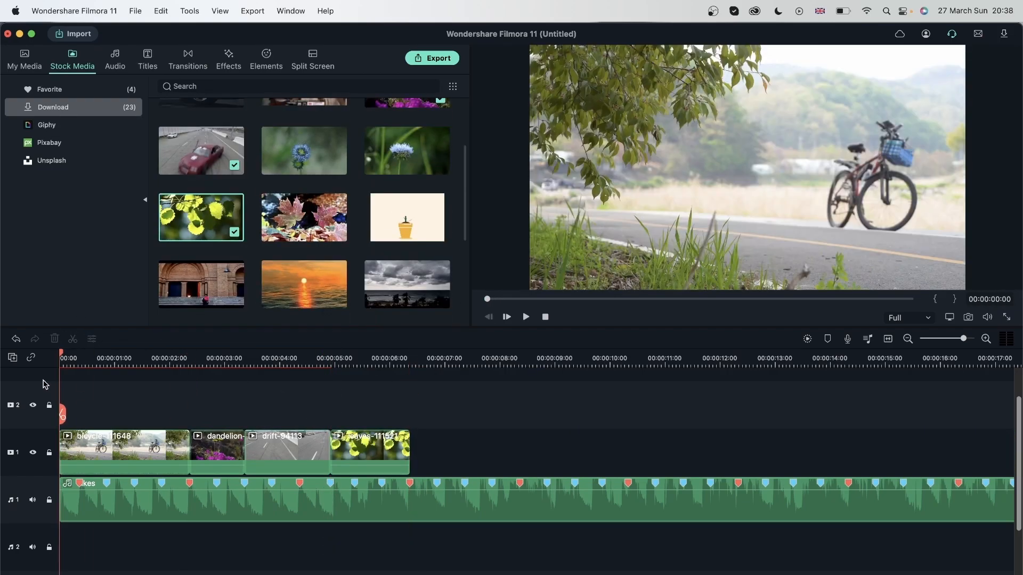
key(space)
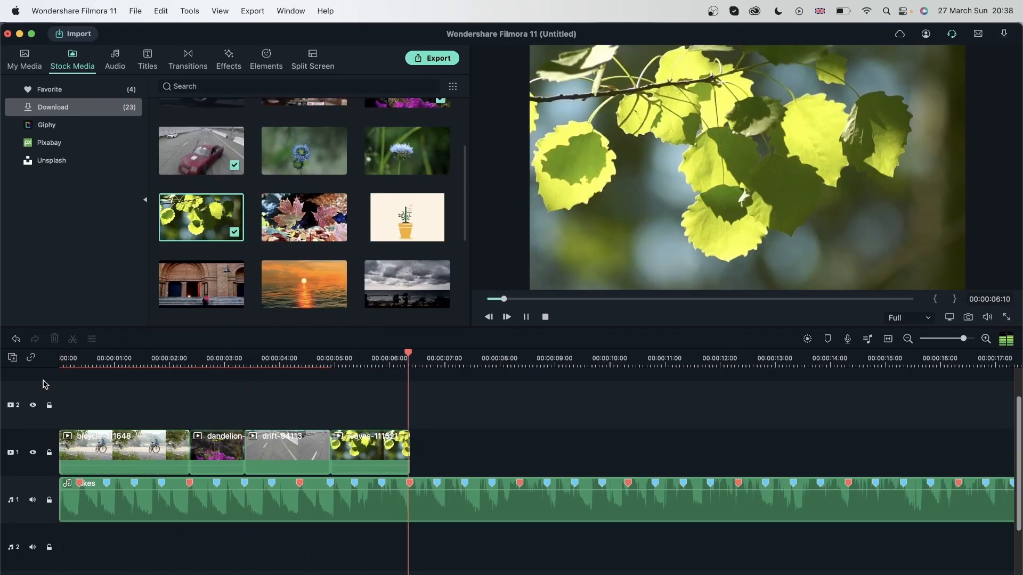
key(space)
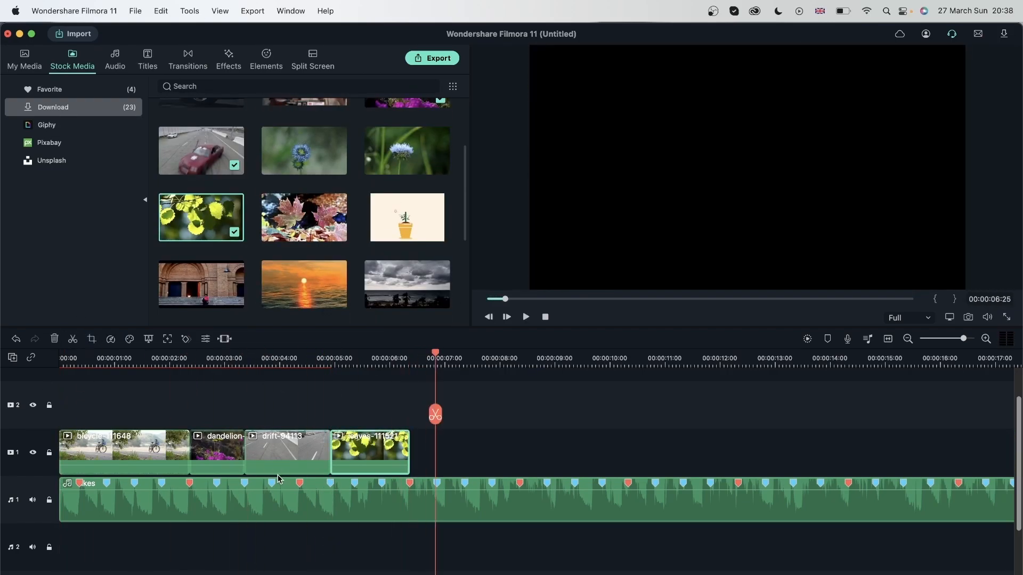
- Shift the four video clips to start at the first blue marker and shorten them so each cut falls on a beat marker
click(91, 358)
drag(414, 444, 133, 435)
drag(133, 435, 180, 437)
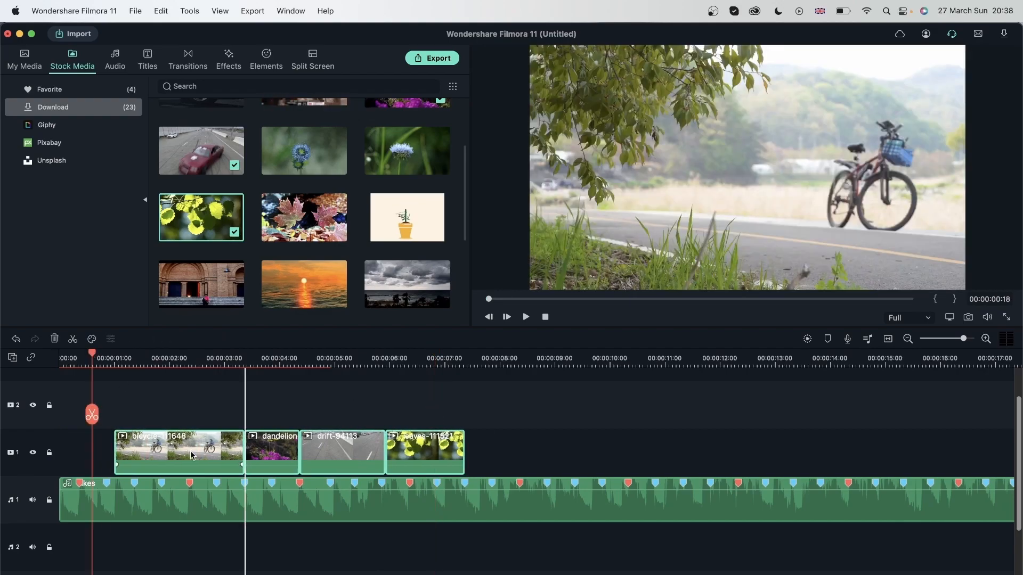
click(211, 452)
drag(236, 455, 137, 457)
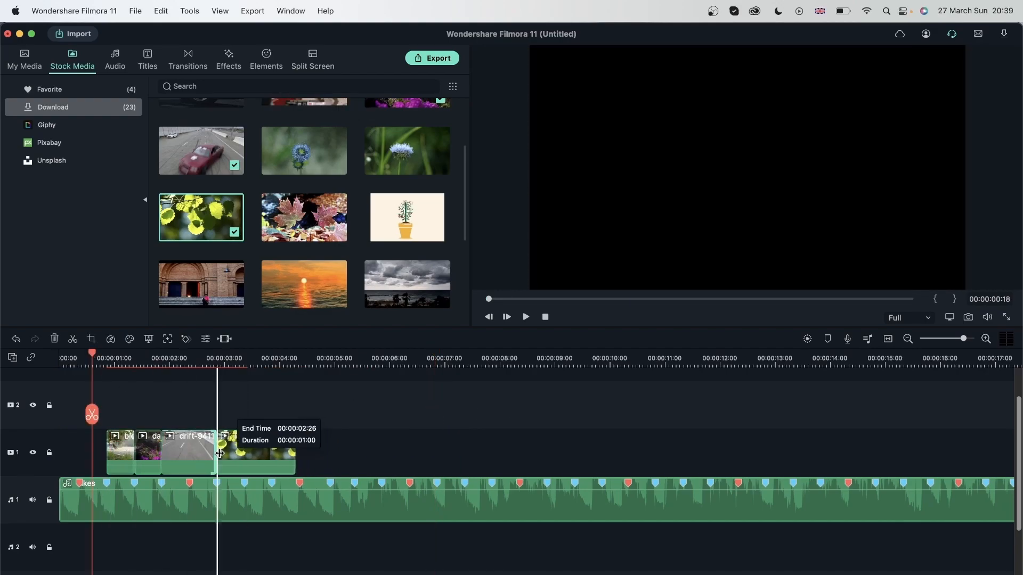
- Add the sunset ocean, night and cloudy seaside stock clips after the yellow leaves clip, cutting each at a beat marker
drag(304, 284, 274, 448)
click(201, 284)
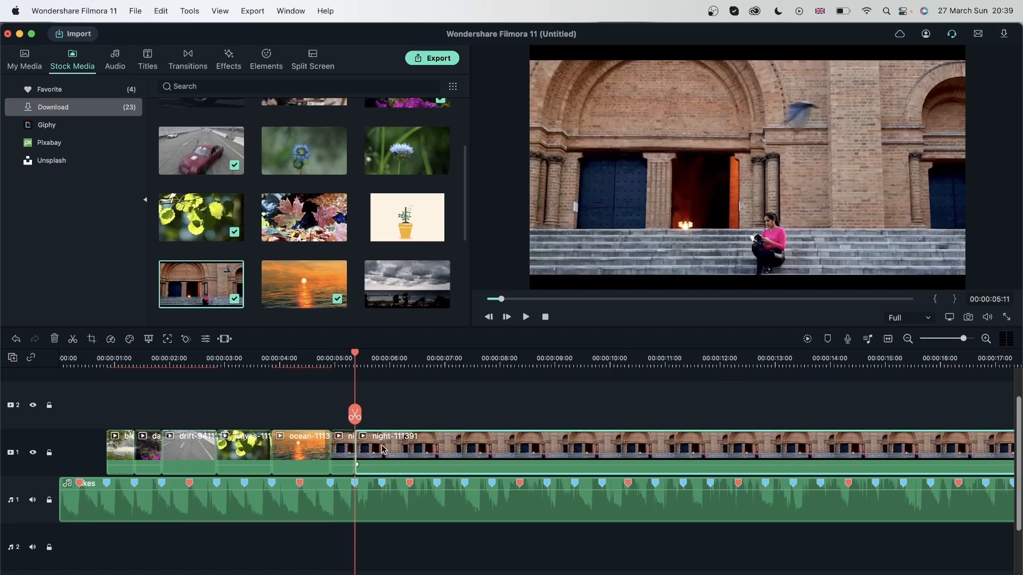
click(407, 284)
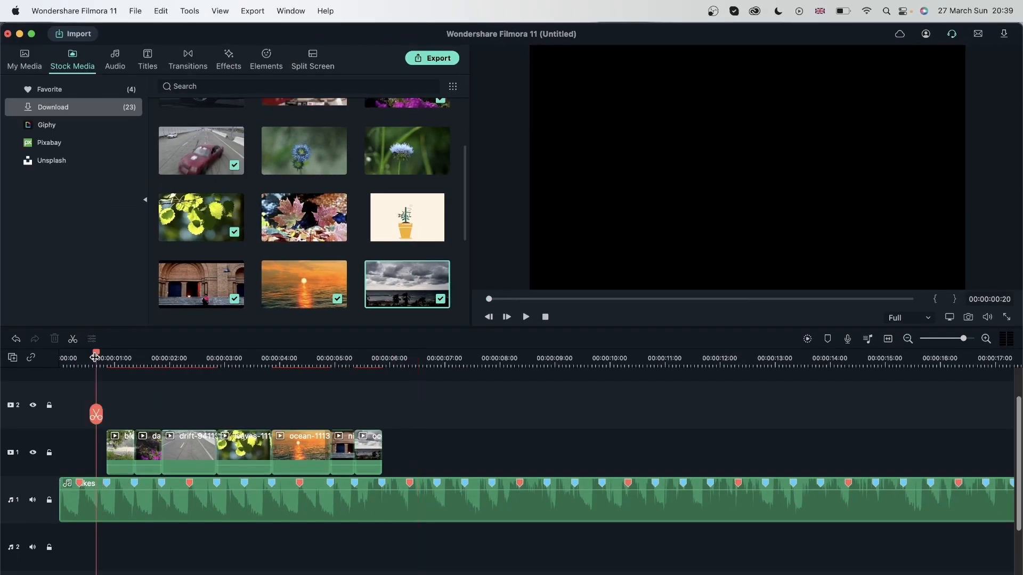
- Check the last video cuts against the Likes song's blue markers at 00:00:04:28 and 00:00:05:11
drag(95, 358, 324, 463)
click(386, 517)
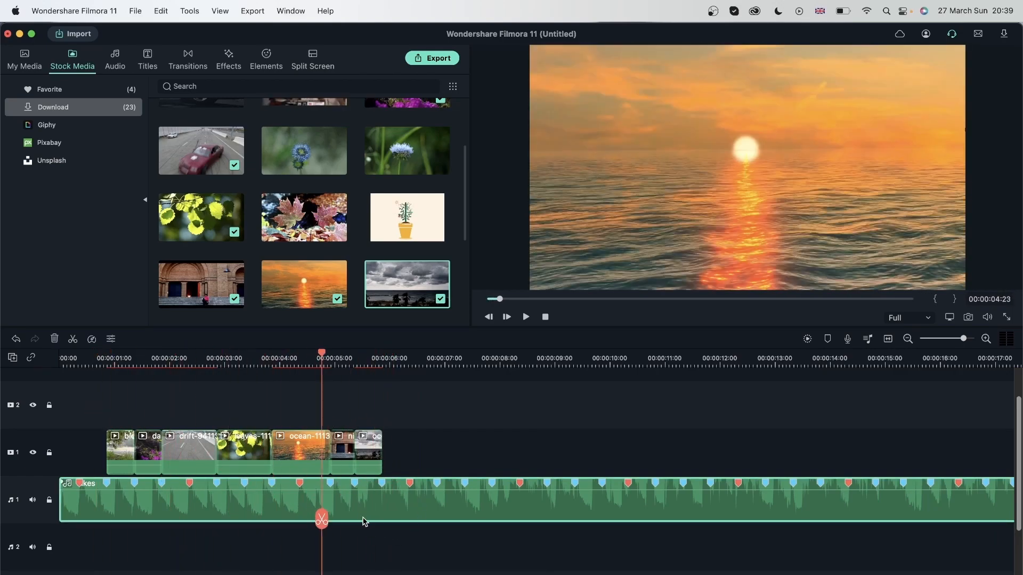
click(330, 484)
click(355, 485)
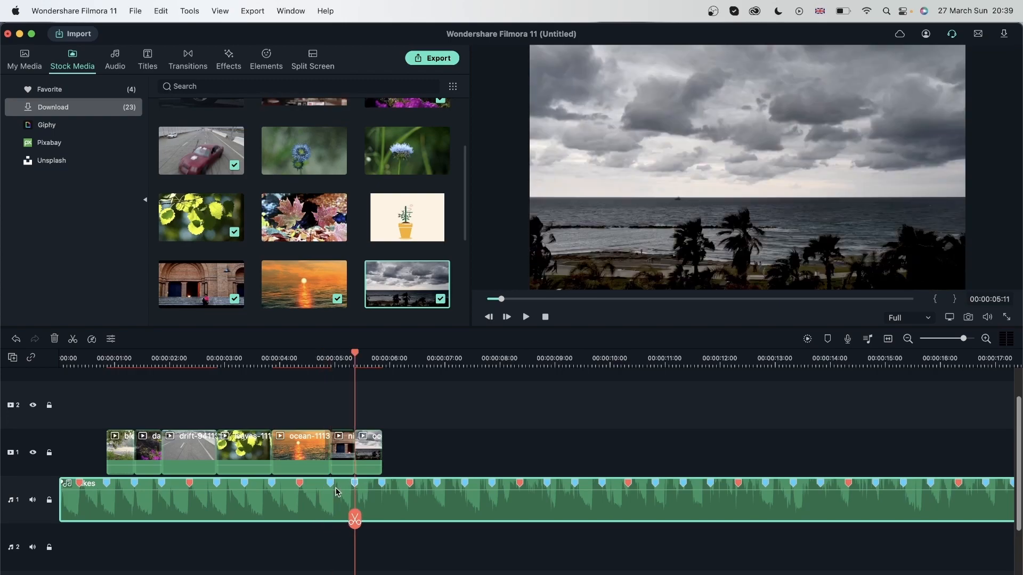
click(327, 485)
click(330, 488)
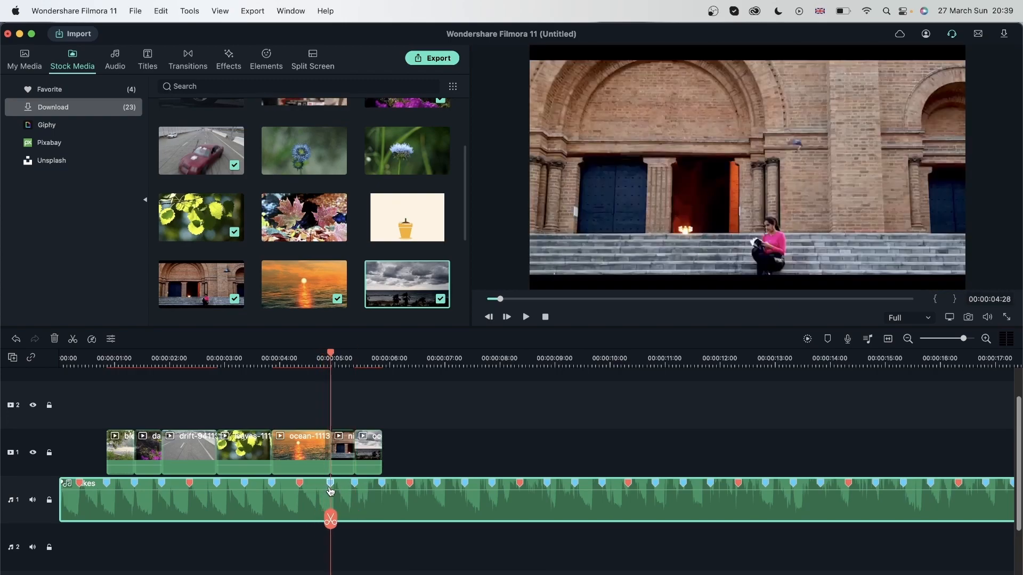
click(329, 519)
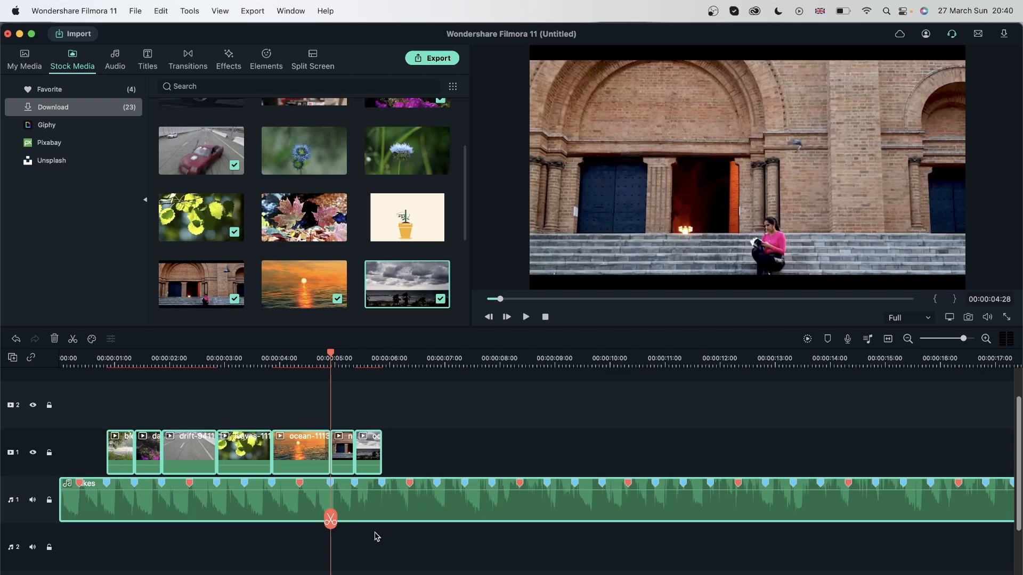
- Clear the timeline, run Beat Detection on the So Clear (Instrumental) song from Tender & Sentimental, and place it on the timeline
click(55, 339)
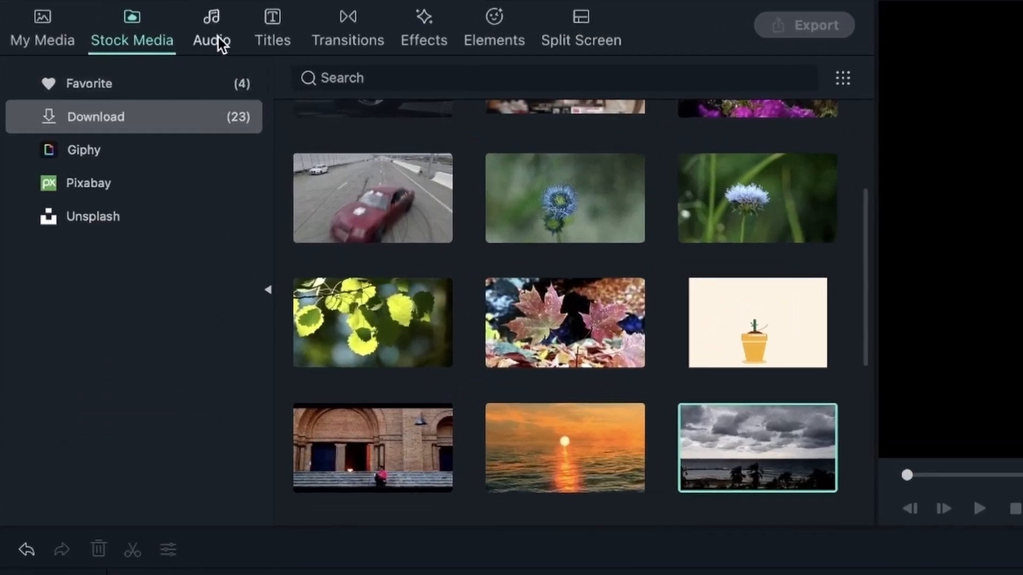
click(218, 47)
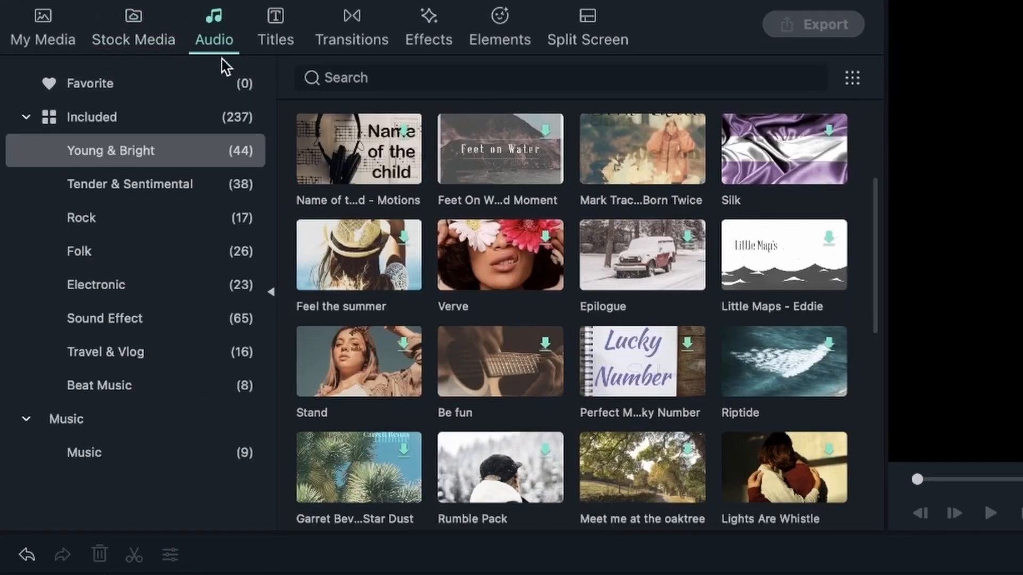
click(123, 196)
right_click(504, 141)
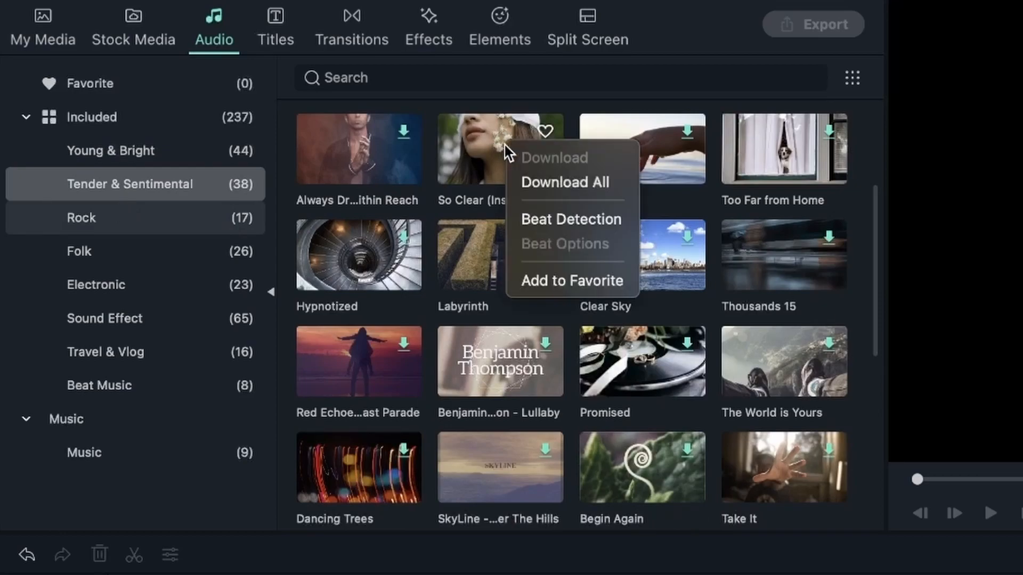
click(582, 220)
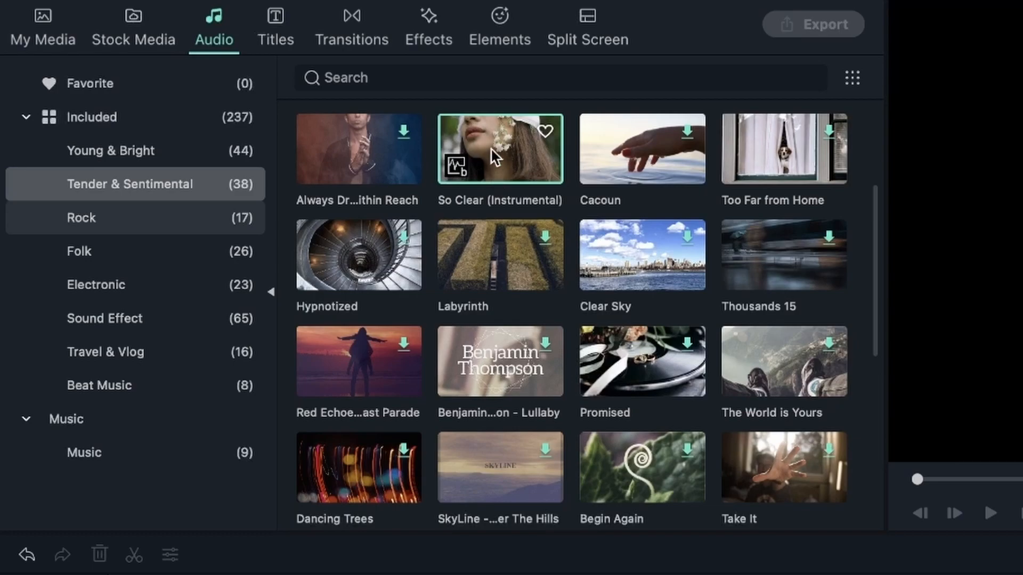
drag(490, 136, 107, 356)
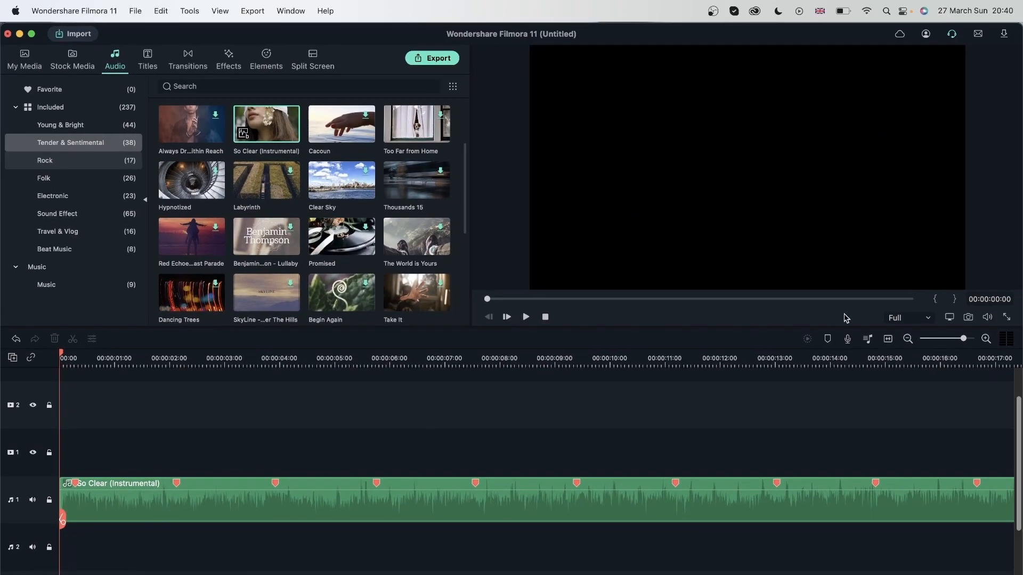
- Split the drift clip and the So Clear song at the 00:00:03:28 beat marker and check the remaining red markers
click(985, 339)
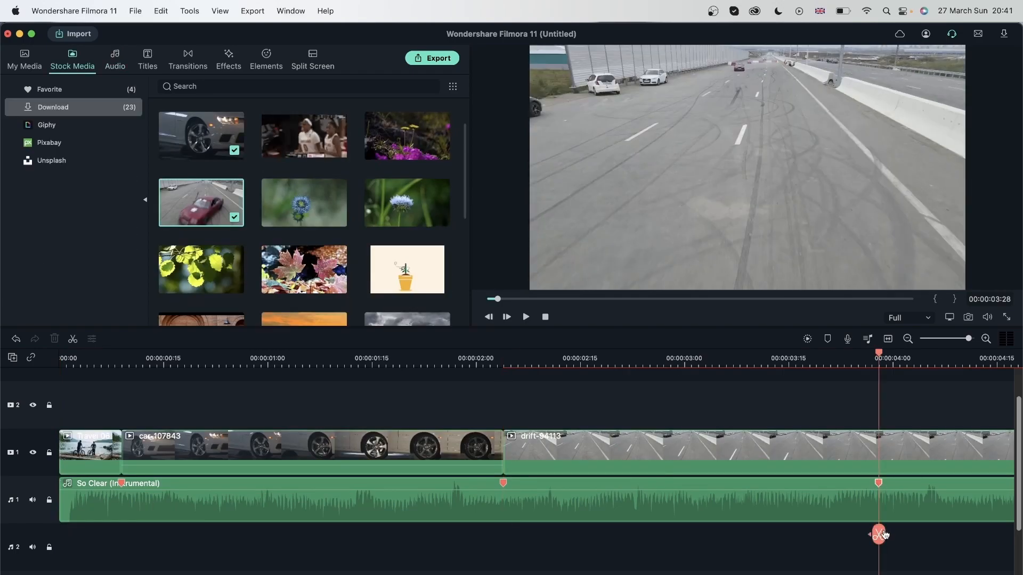
click(879, 534)
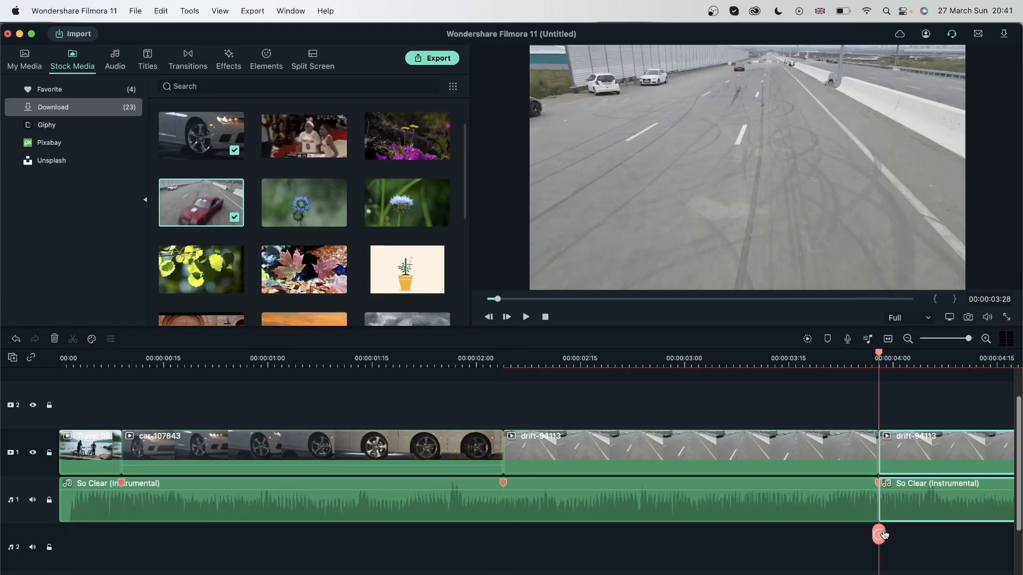
click(876, 548)
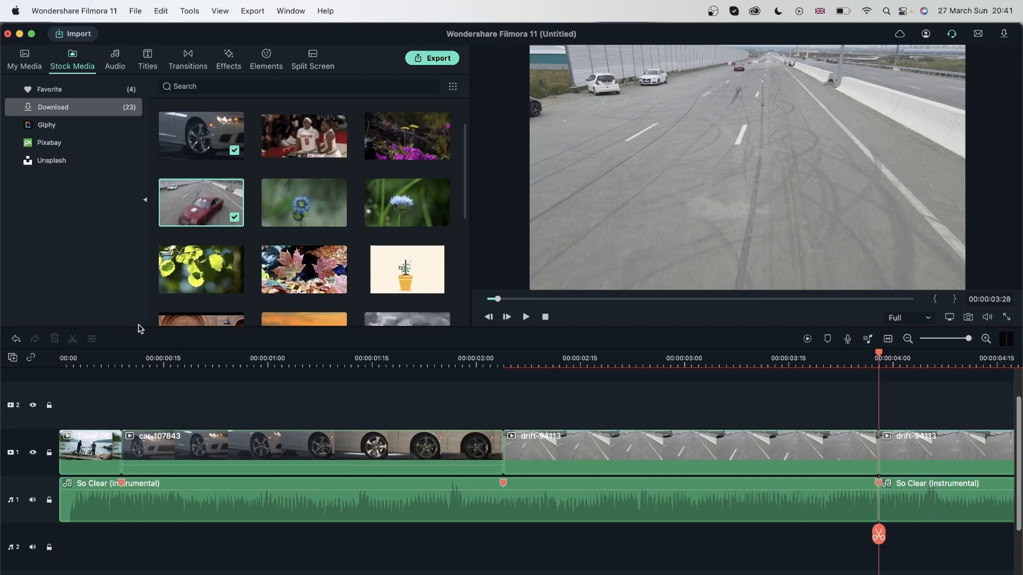
click(114, 357)
drag(114, 358, 88, 360)
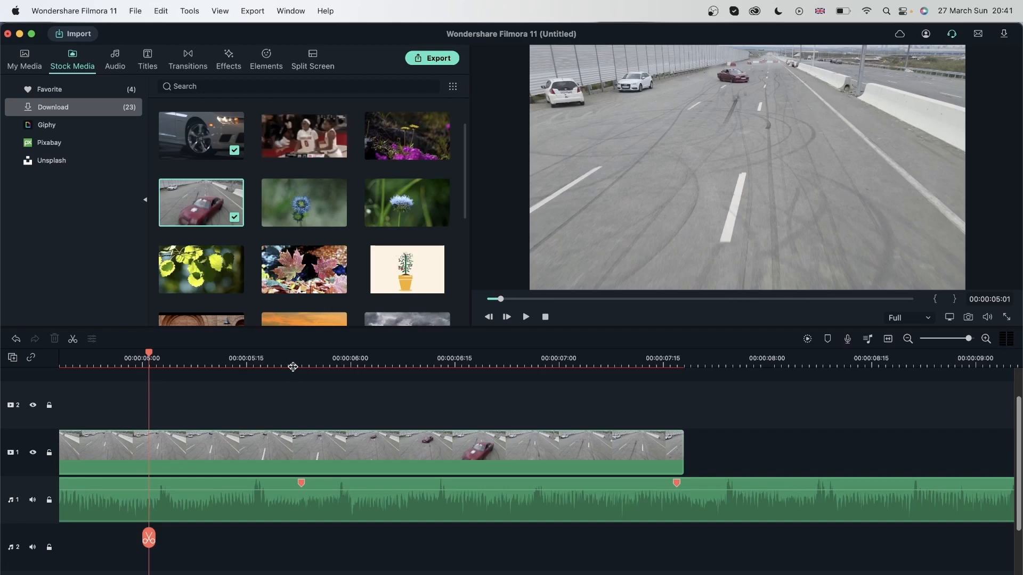
click(908, 339)
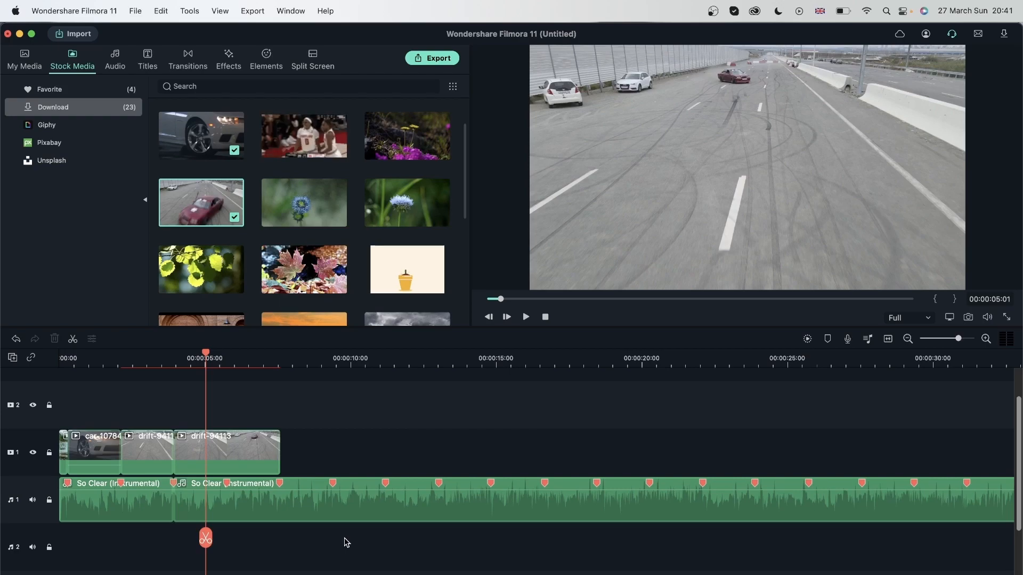
- Undo the split of the drift clip and the So Clear song
click(274, 510)
click(282, 554)
key(super+z)
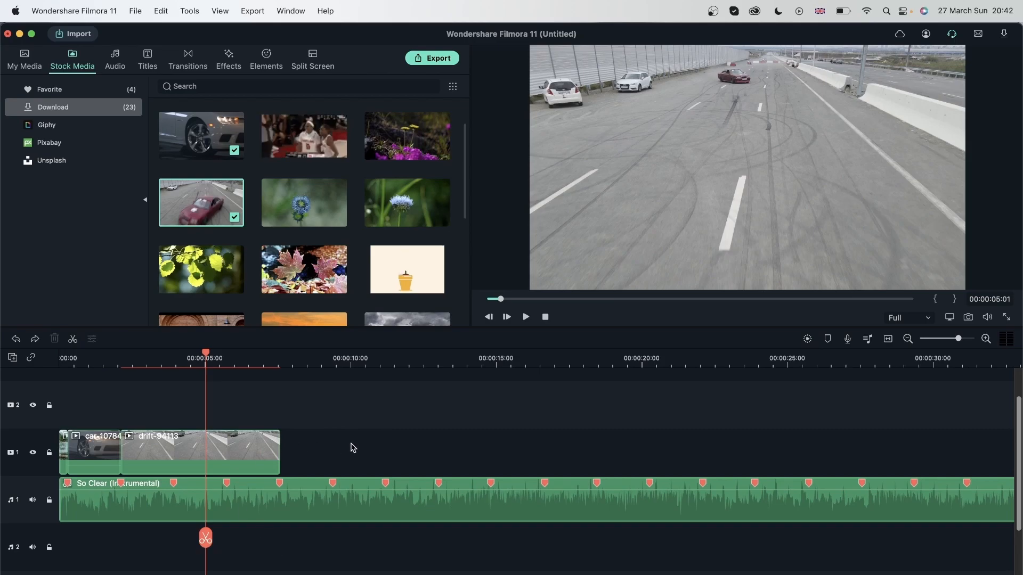
click(314, 512)
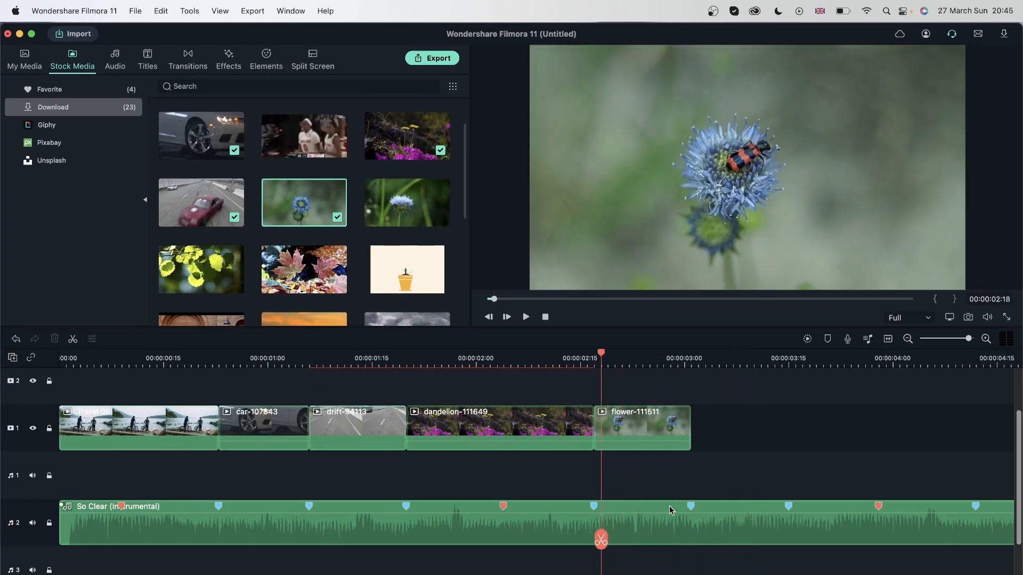
- Extend the end of the flower clip beyond the blue marker at 00:00:03:01
click(690, 509)
click(621, 422)
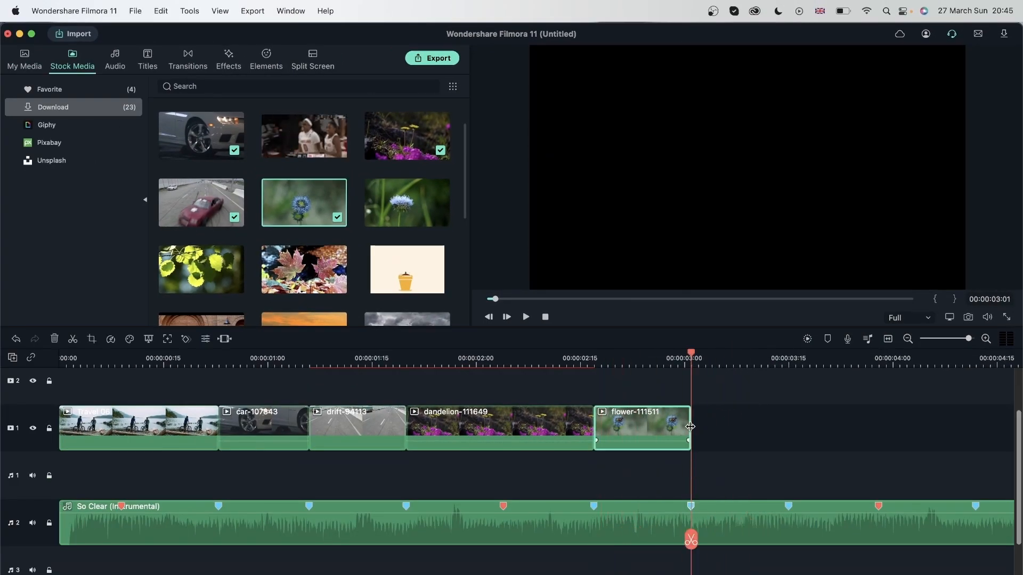
drag(689, 435, 774, 429)
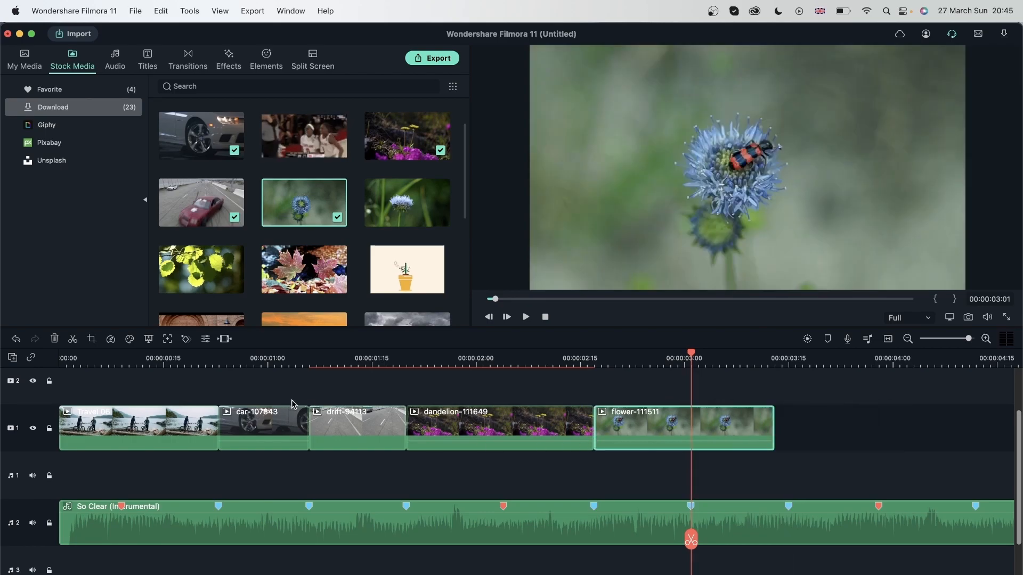
- Play the sequence from 00:00:00:21 with the So Clear song selected and add four extra markers on it in time with the beat
click(205, 358)
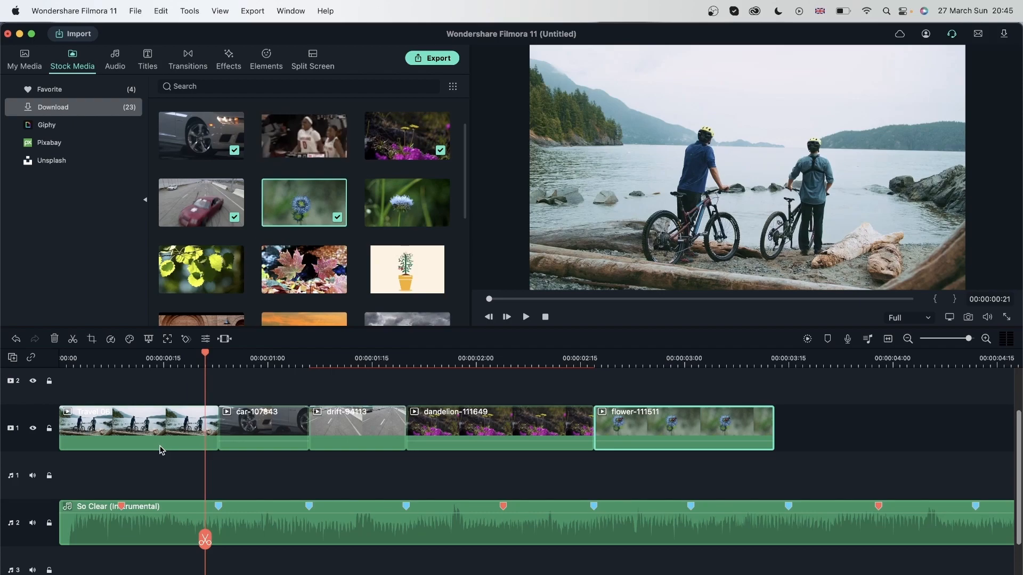
click(278, 550)
click(281, 535)
key(space)
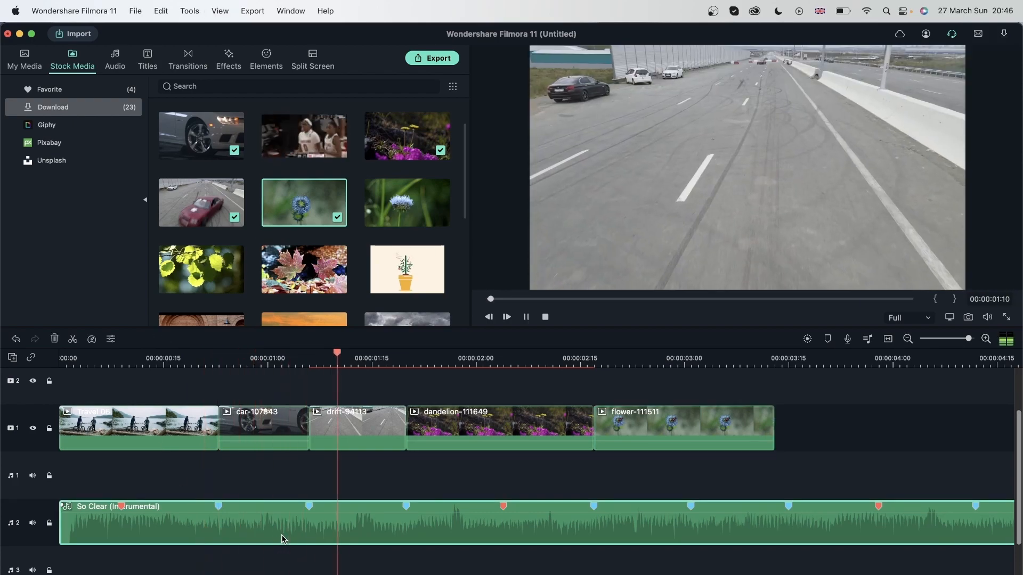
key(m)
key(m)
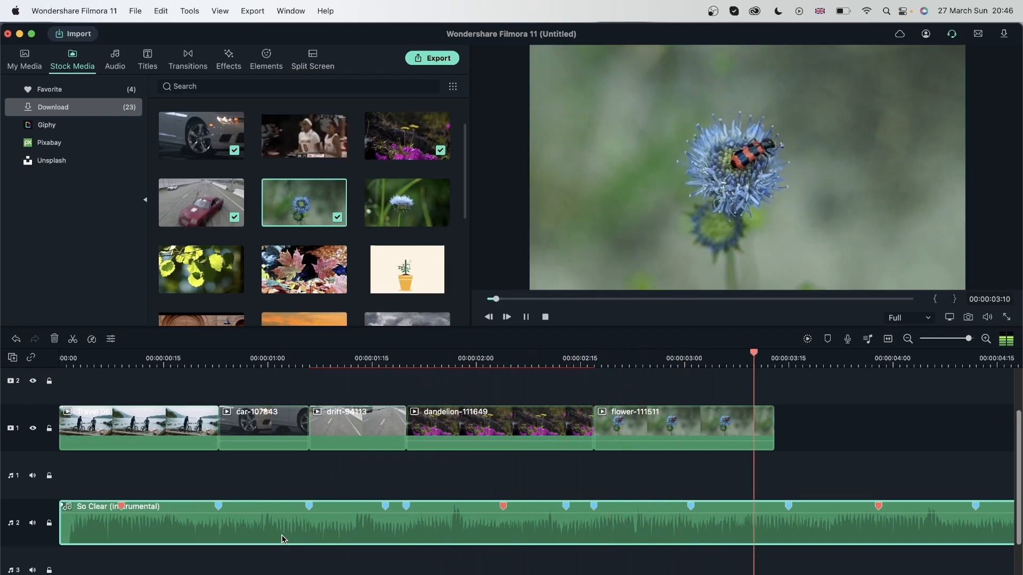
key(space)
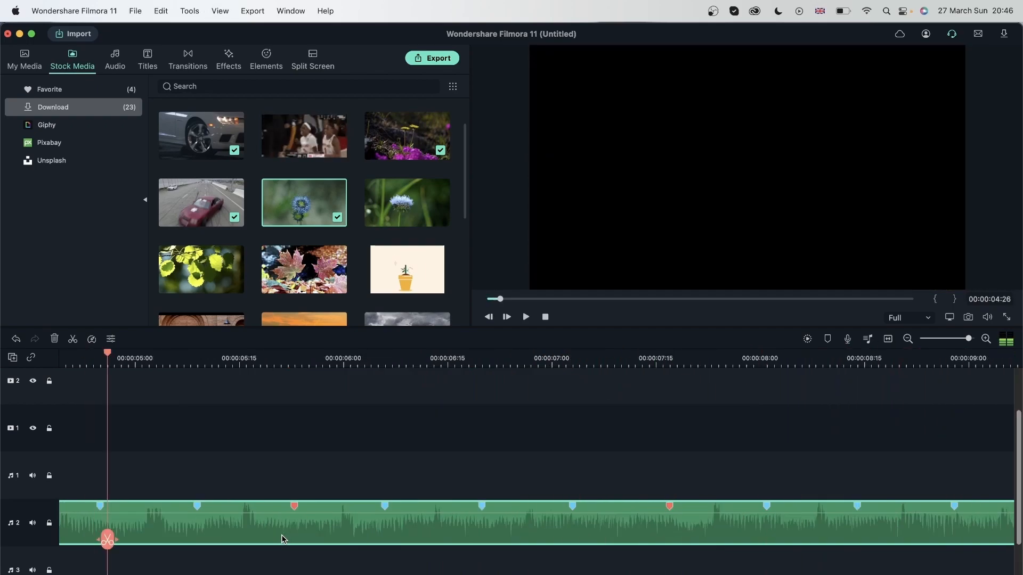
- Review the added markers along the So Clear song and return the playhead to near the start of the bicycle clip
scroll(232, 504, left, 15)
scroll(233, 506, down, 4)
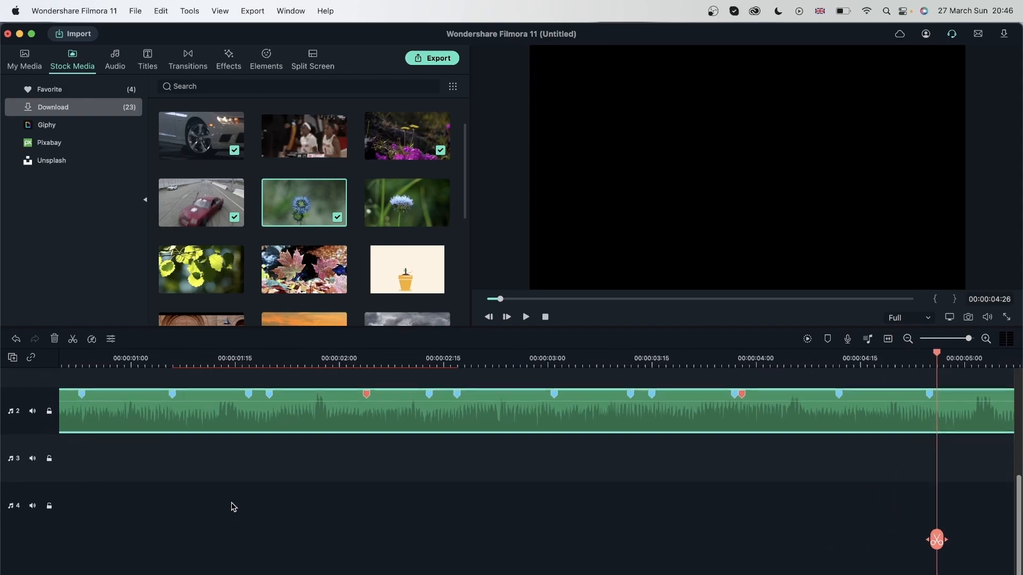
scroll(231, 504, up, 3)
scroll(231, 502, left, 5)
click(170, 358)
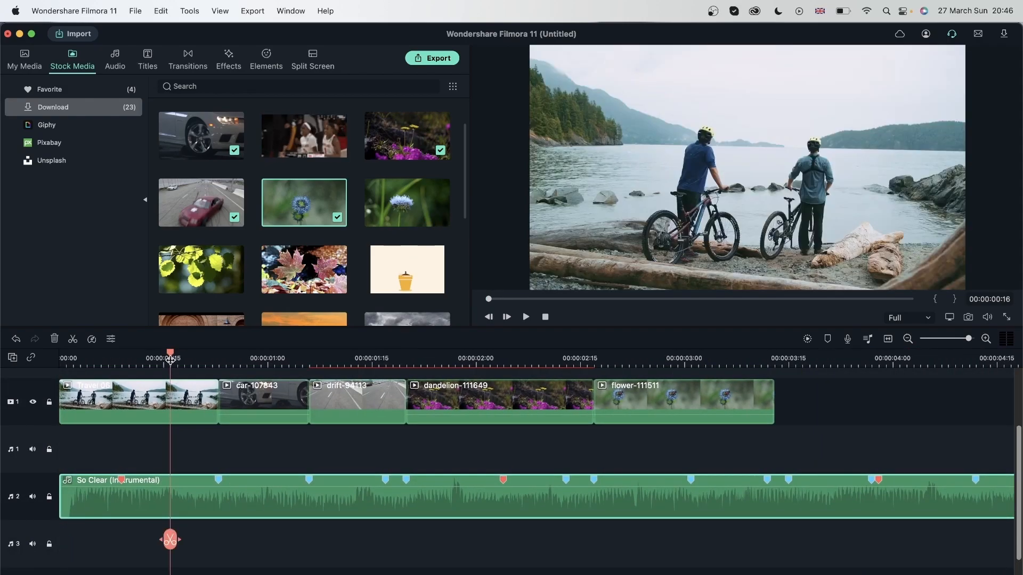
drag(170, 358, 107, 358)
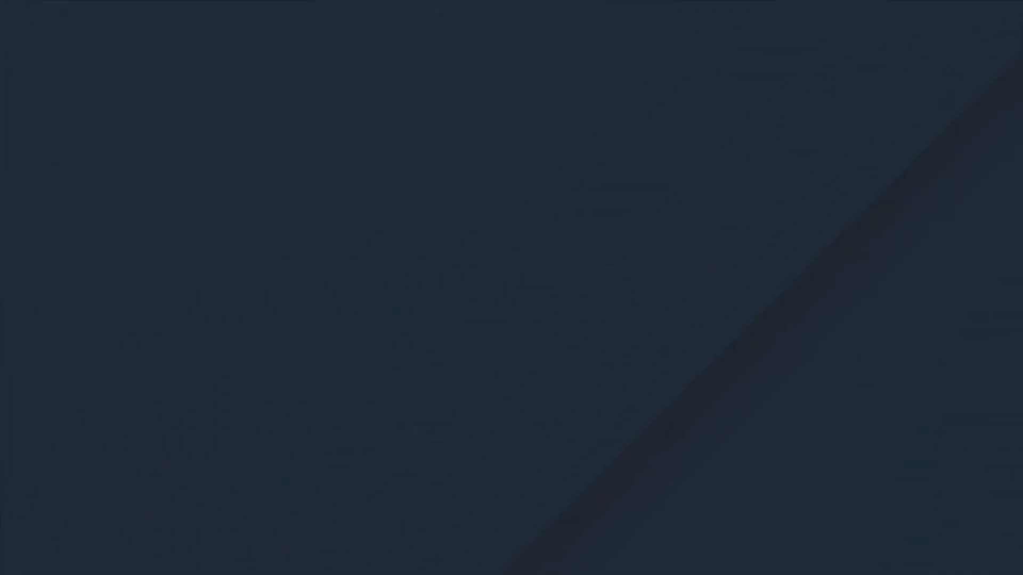